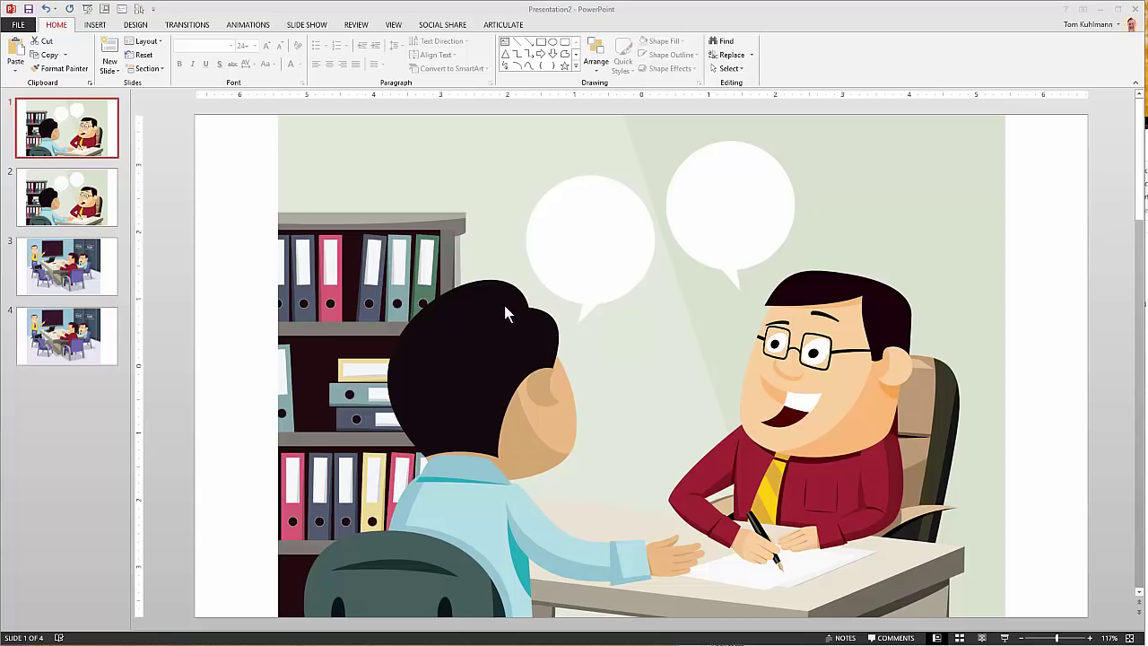
Draw a circle about 2 inches wide over the upper back of the head of the person in the blue shirt.
{"action": "left_click", "coordinate": [552, 44]}
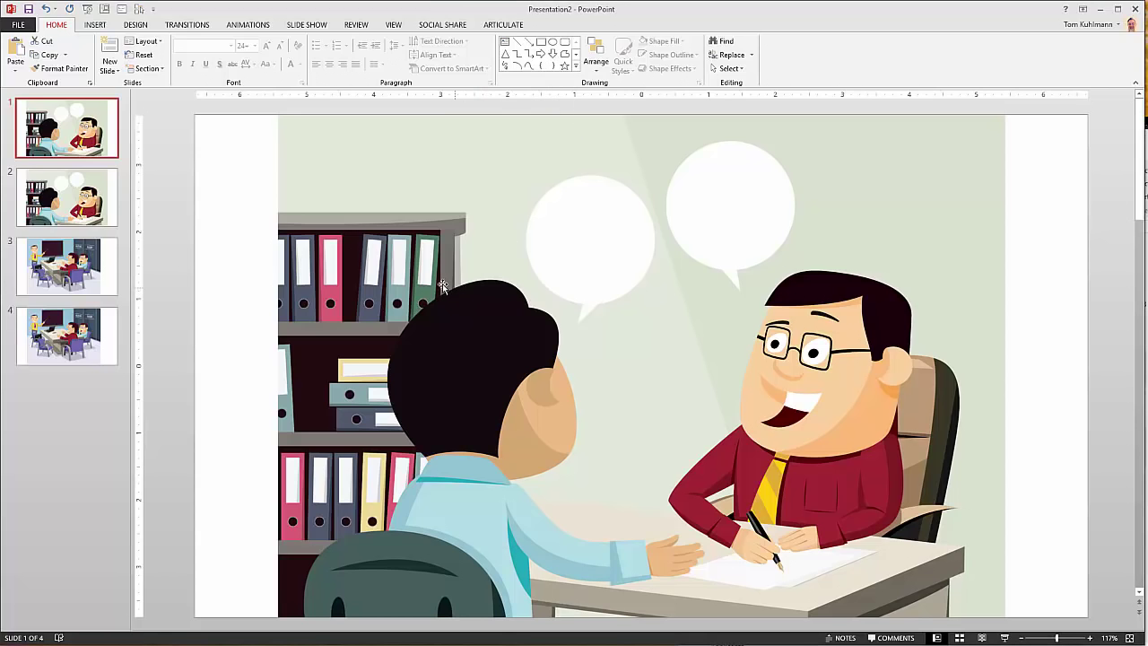
{"action": "left_click", "coordinate": [552, 43]}
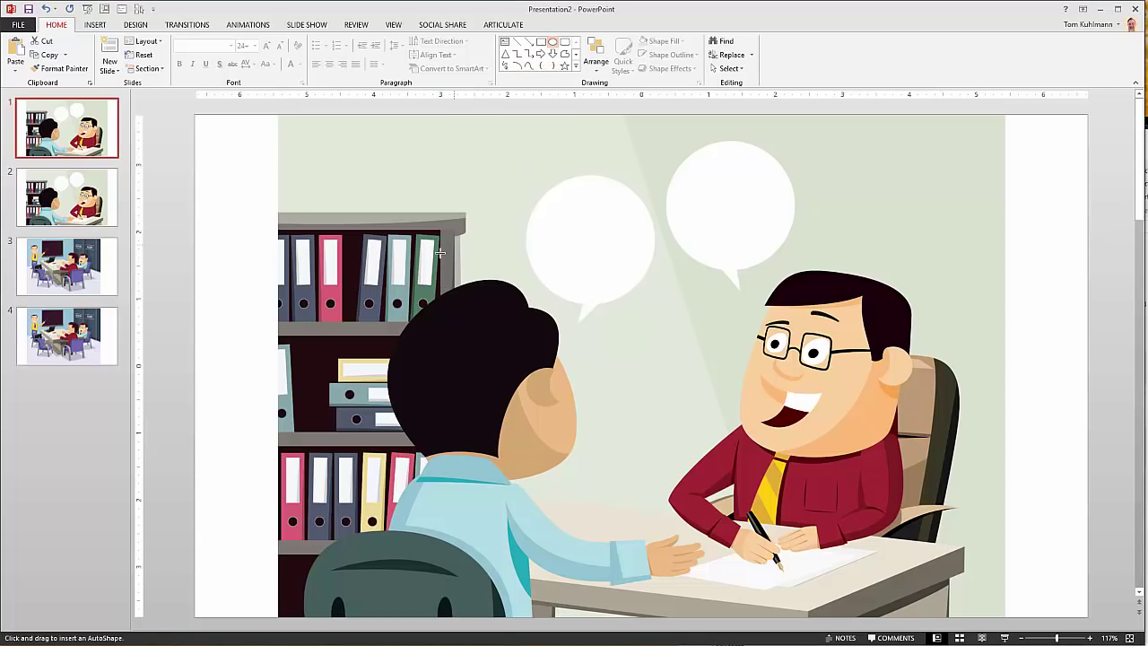
{"action": "mouse_move", "coordinate": [418, 256]}
{"action": "left_mouse_down"}
{"action": "mouse_move", "coordinate": [486, 337]}
{"action": "mouse_move", "coordinate": [554, 386]}
{"action": "left_mouse_up"}
{"action": "left_click_drag", "start_coordinate": [512, 340], "coordinate": [464, 325]}
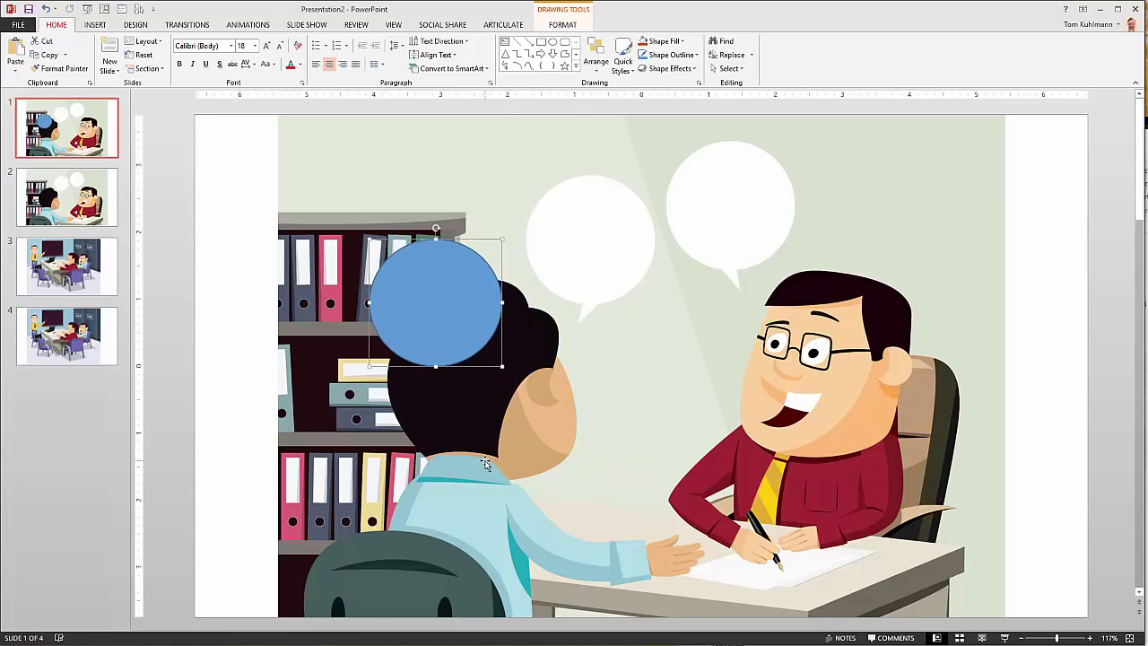
Remove the circle's outline and fill it with the black hair colour sampled with the Eyedropper.
{"action": "left_click", "coordinate": [697, 55]}
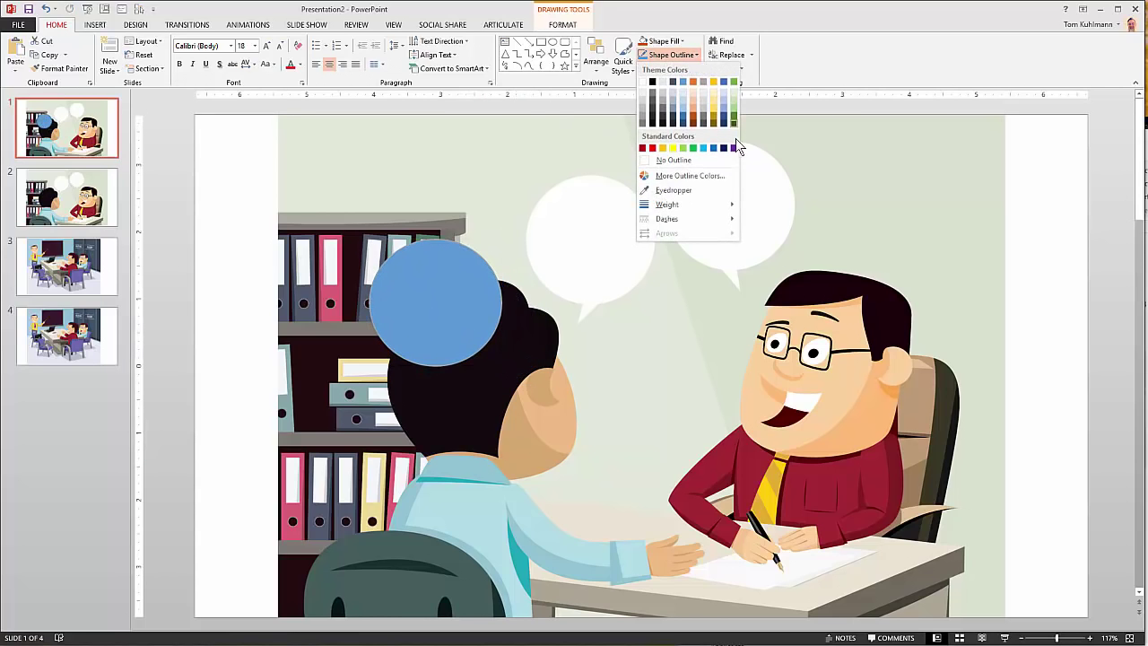
{"action": "left_click", "coordinate": [665, 162]}
{"action": "left_click", "coordinate": [674, 42]}
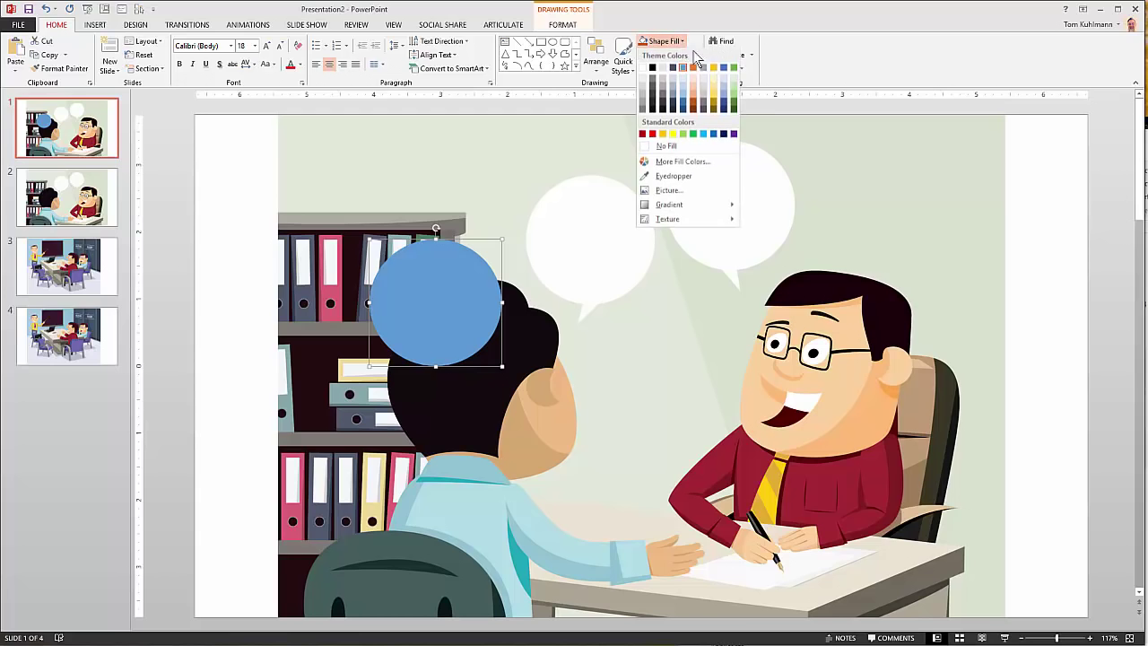
{"action": "left_click", "coordinate": [672, 177]}
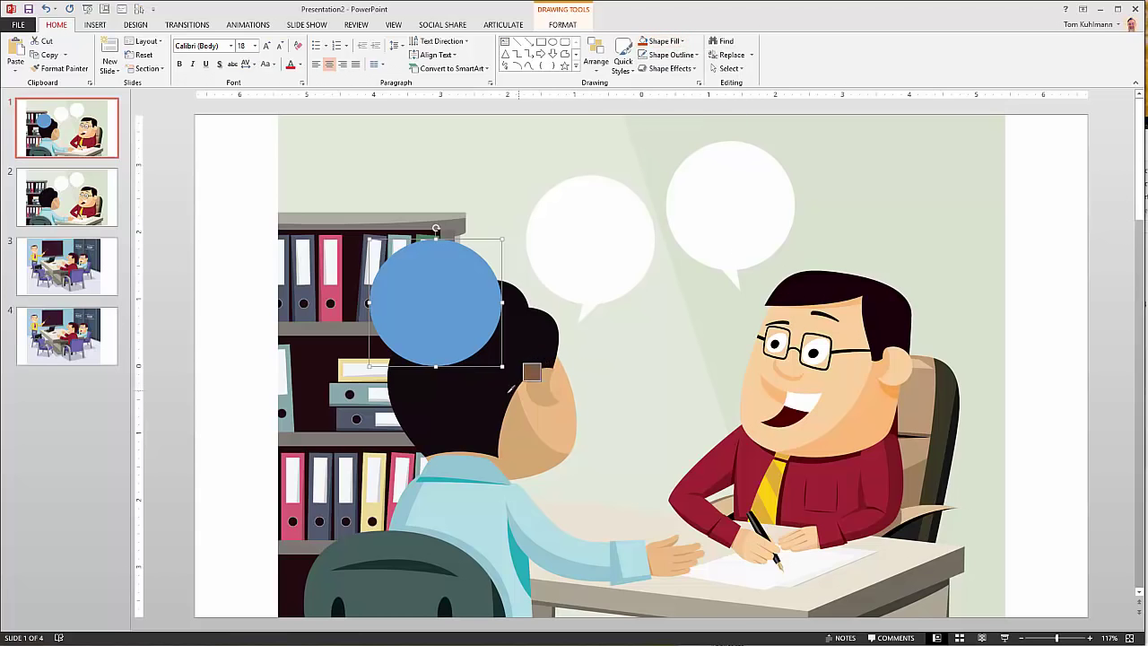
{"action": "left_click", "coordinate": [508, 387]}
Move the black circle down into the back of the hair and add a narrower oval copy over the nape of the neck.
{"action": "left_click_drag", "start_coordinate": [424, 310], "coordinate": [447, 329]}
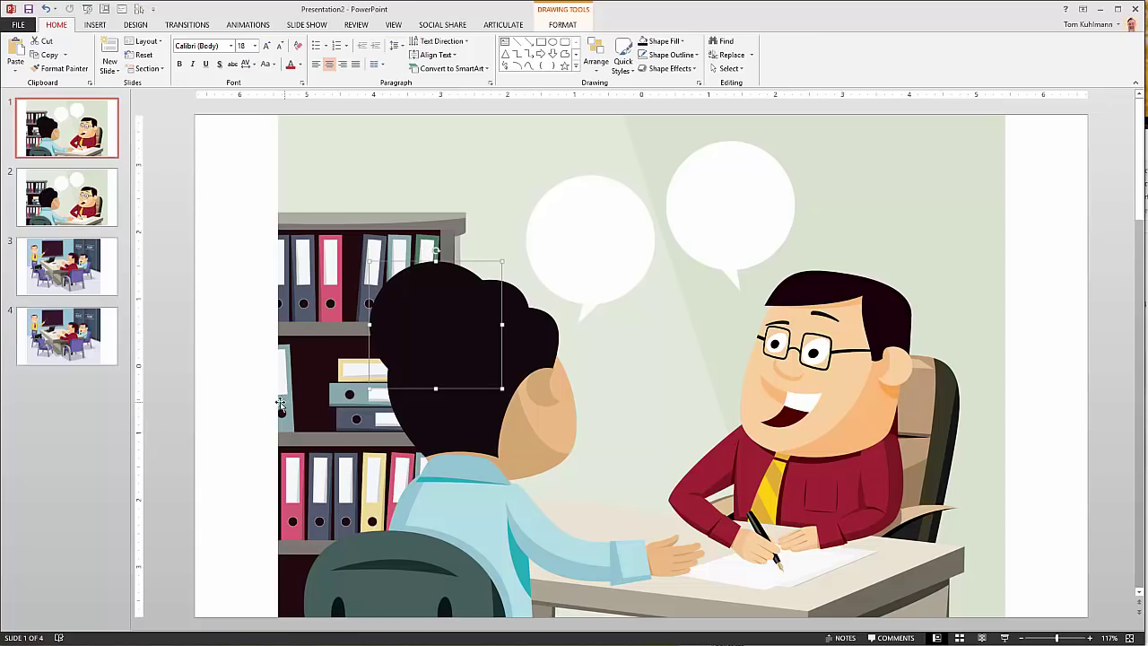
{"action": "left_click", "coordinate": [225, 401]}
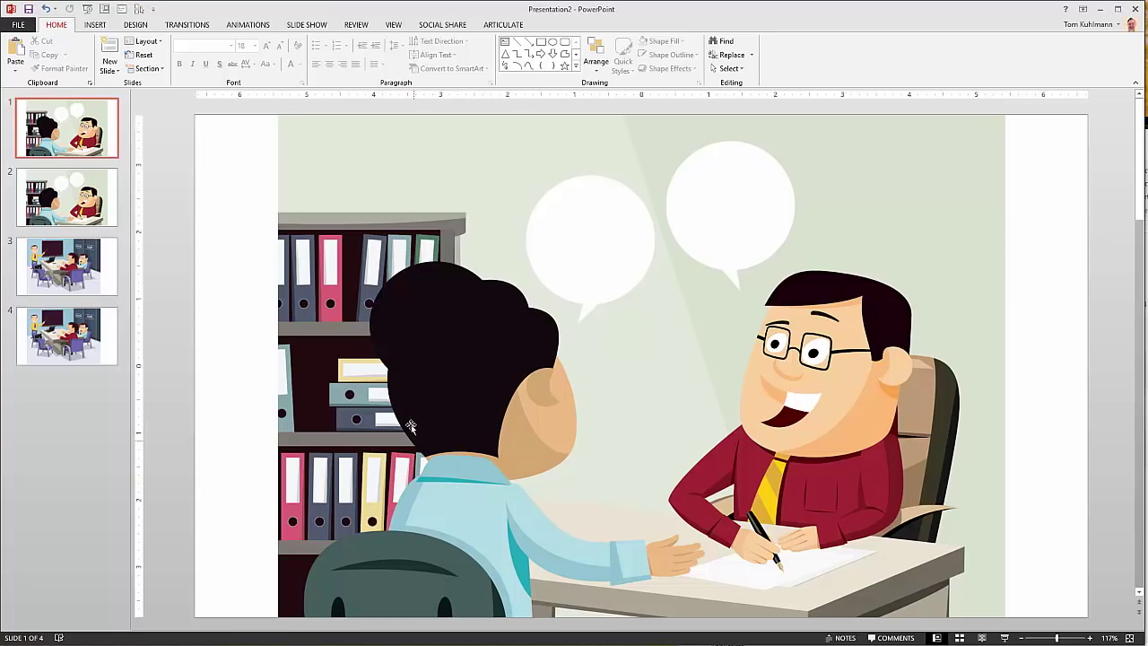
{"action": "mouse_move", "coordinate": [436, 330]}
{"action": "left_mouse_down"}
{"action": "mouse_move", "coordinate": [467, 418]}
{"action": "mouse_move", "coordinate": [520, 411]}
{"action": "left_mouse_up"}
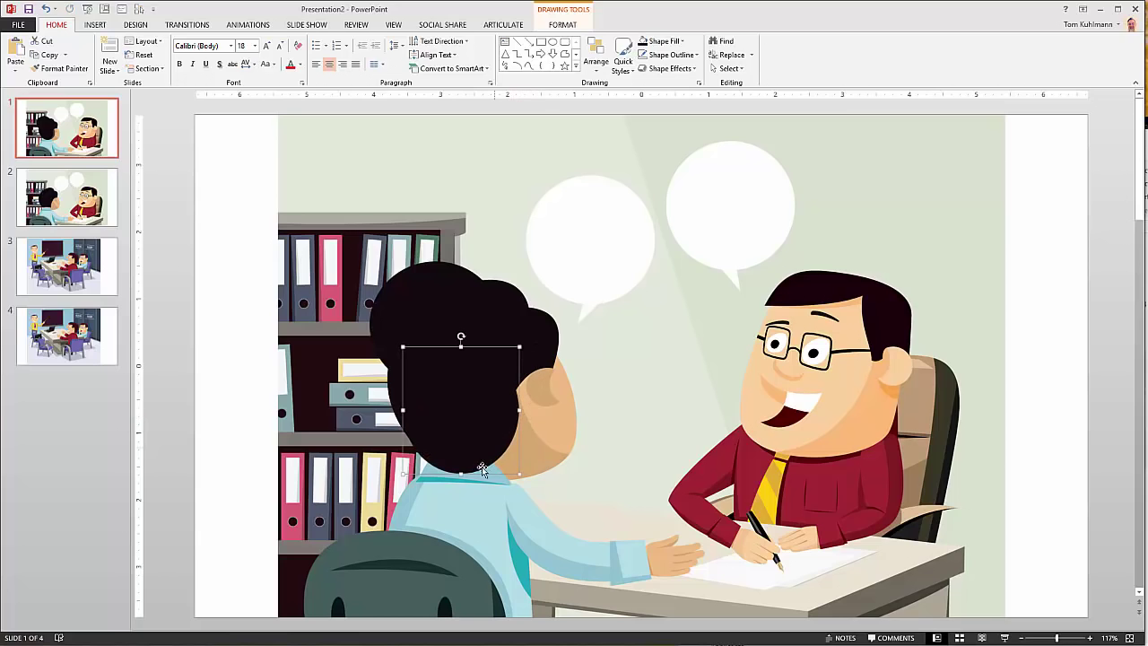
{"action": "left_click_drag", "start_coordinate": [461, 473], "coordinate": [461, 480]}
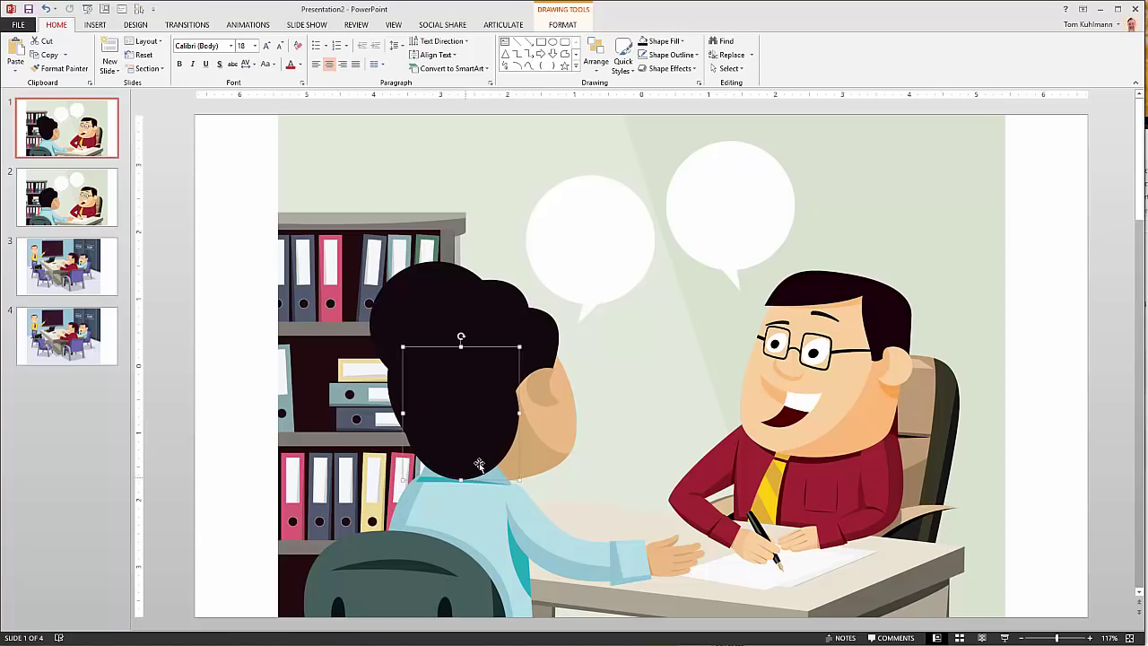
{"action": "left_click", "coordinate": [610, 402]}
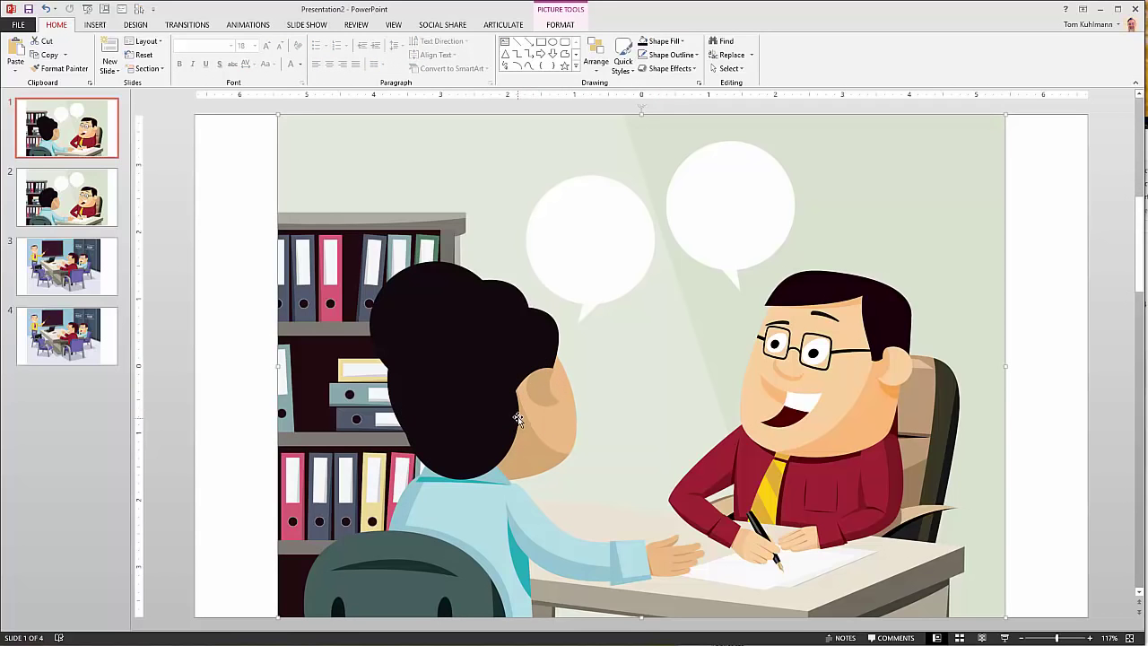
{"action": "left_click_drag", "start_coordinate": [484, 436], "coordinate": [500, 427]}
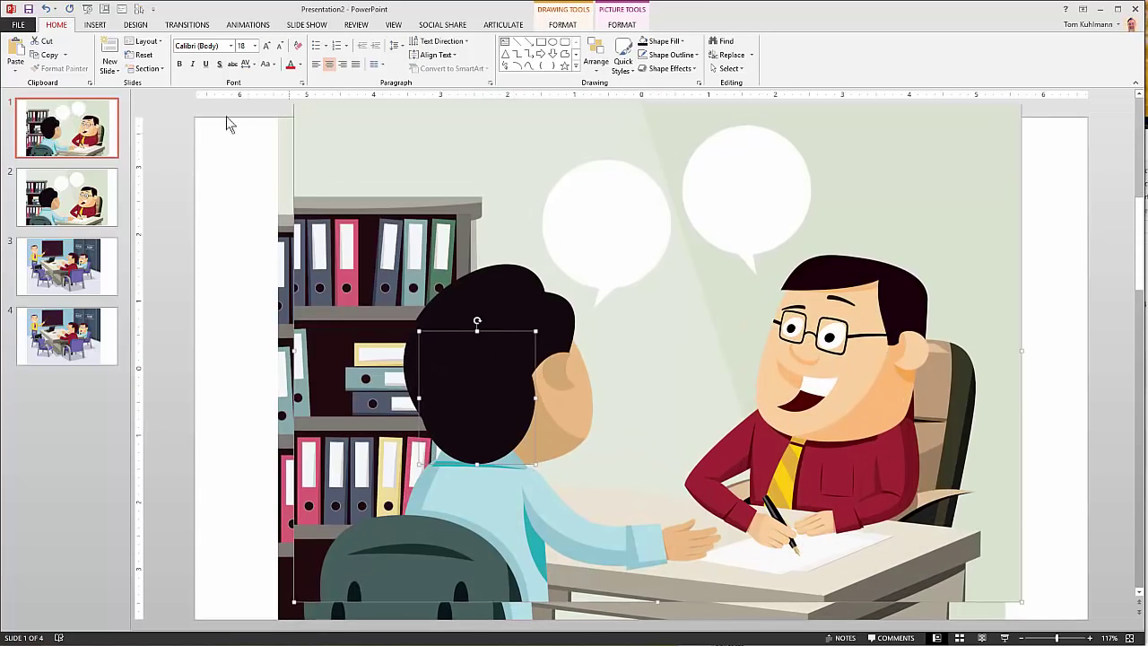
{"action": "left_click", "coordinate": [49, 9]}
{"action": "left_click", "coordinate": [220, 422]}
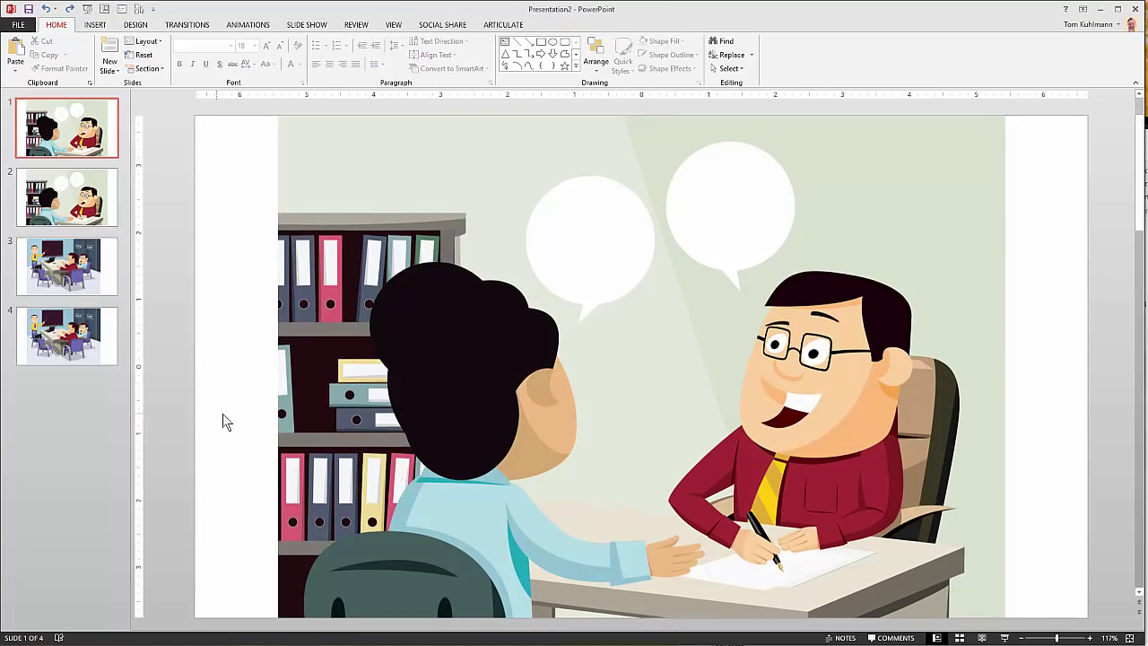
Copy the black oval slightly up toward the face so the hair covers the edge of the cheek.
{"action": "left_click", "coordinate": [452, 416]}
{"action": "left_click_drag", "start_coordinate": [455, 415], "coordinate": [468, 389]}
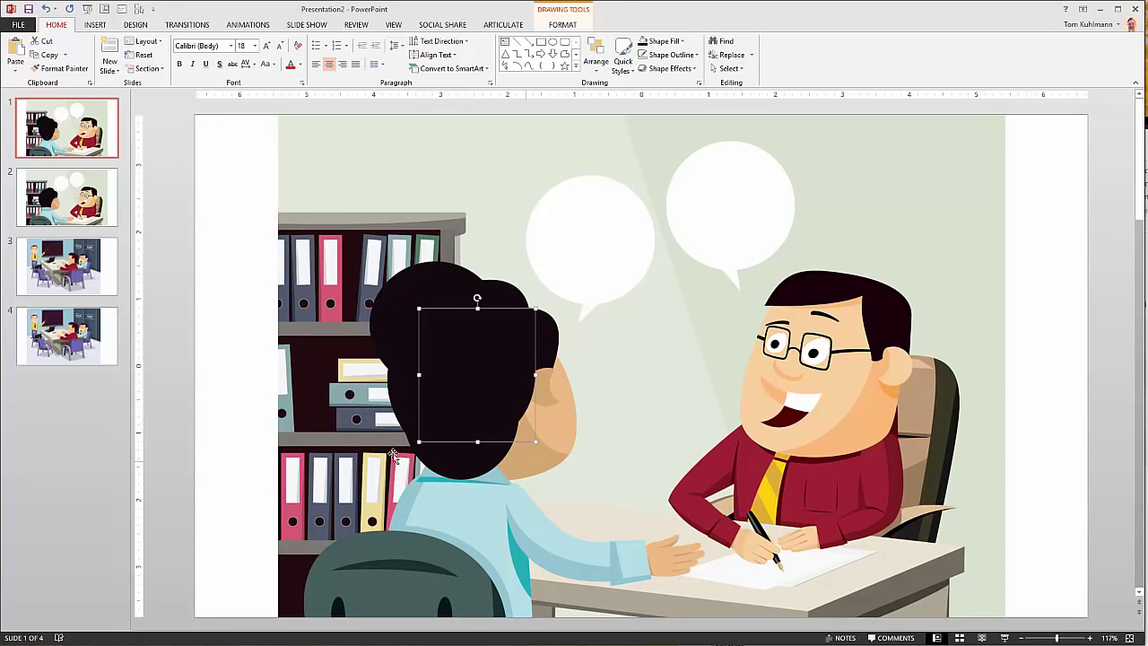
{"action": "left_click", "coordinate": [253, 445]}
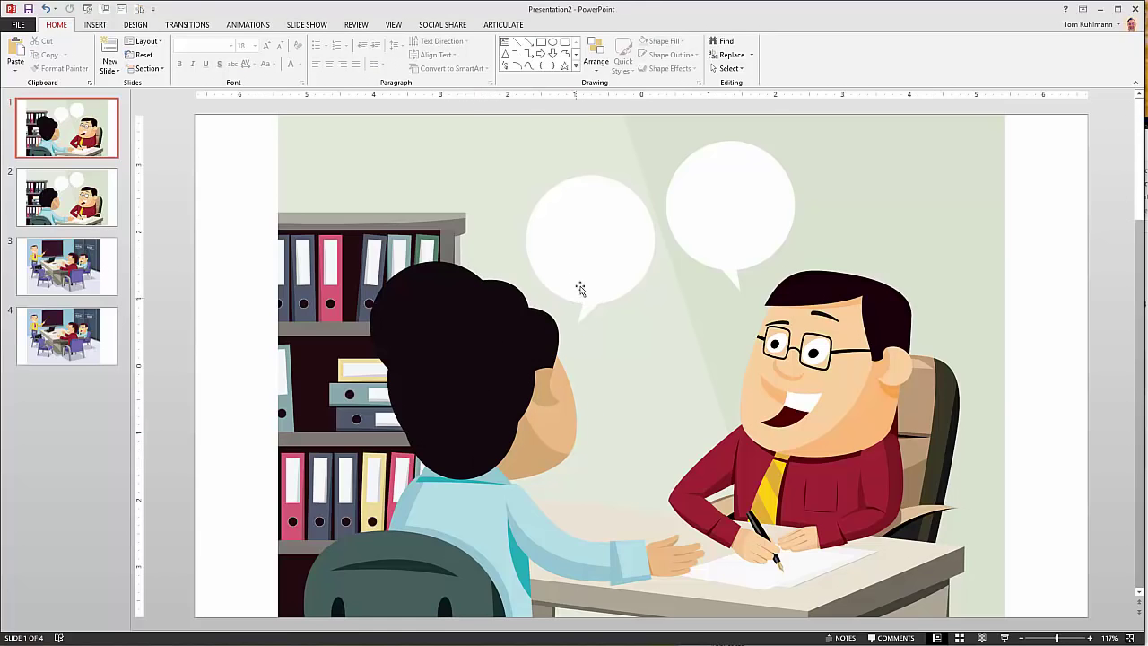
Draw a small circle and place it below the ear of the person in the blue shirt as an earring.
{"action": "left_click", "coordinate": [553, 42]}
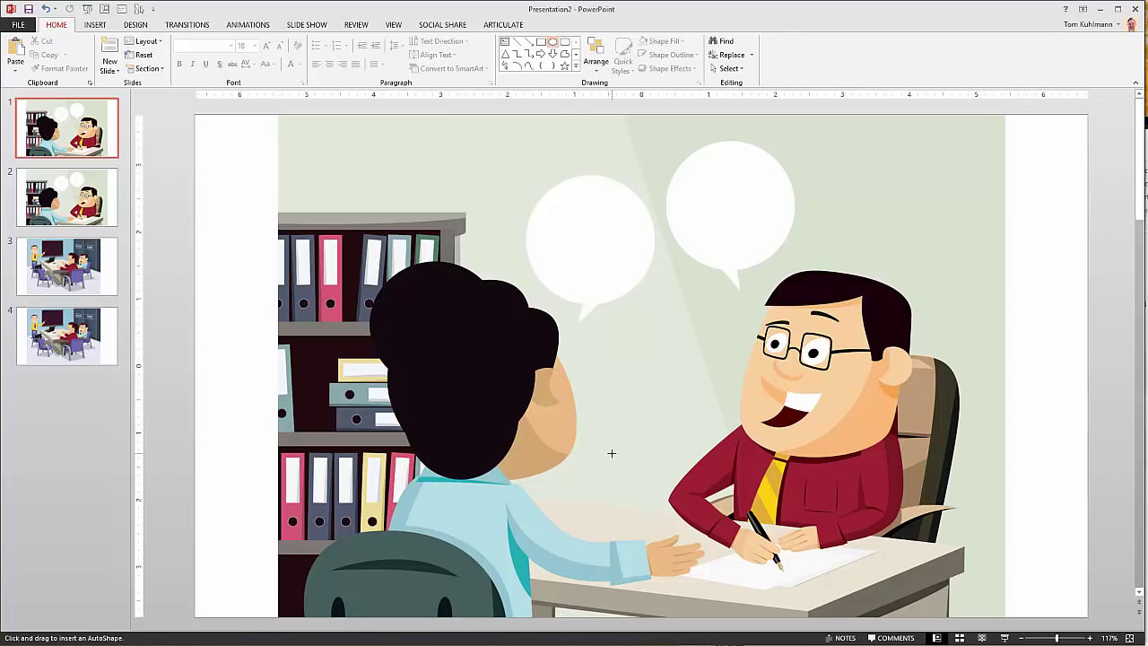
{"action": "left_click", "coordinate": [610, 454]}
{"action": "left_click_drag", "start_coordinate": [608, 451], "coordinate": [550, 406]}
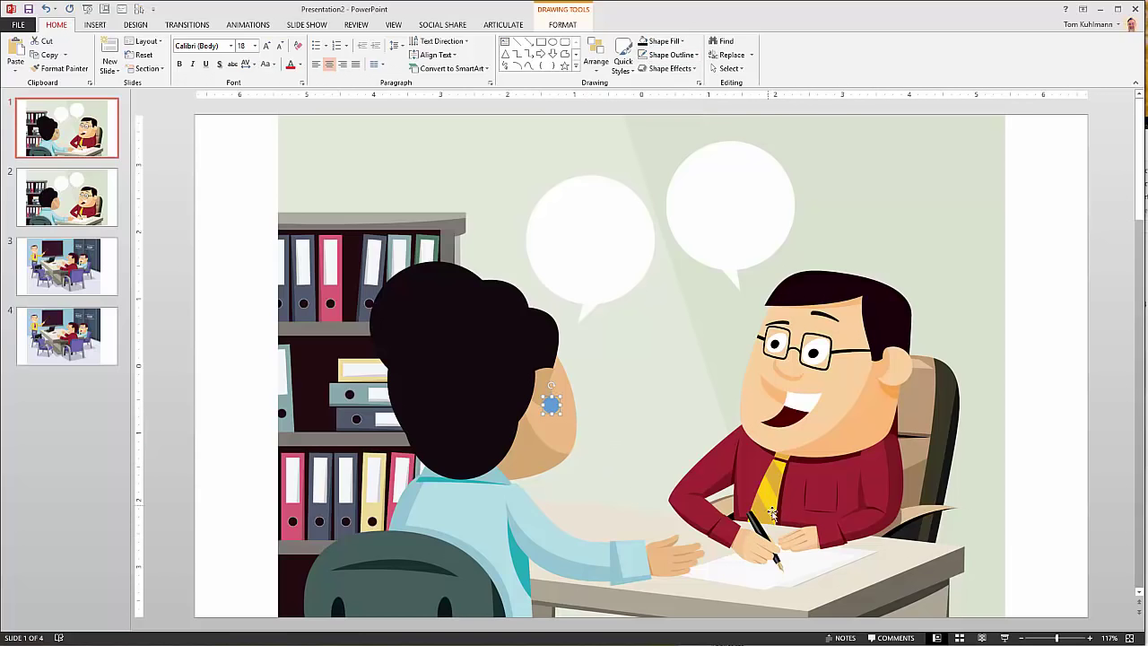
Fill the earring circle with the yellow sampled from the man's tie, and compare slide 1 with the unedited picture on slide 2.
{"action": "left_click", "coordinate": [683, 42]}
{"action": "left_click", "coordinate": [668, 200]}
{"action": "left_click", "coordinate": [786, 475]}
{"action": "left_click", "coordinate": [1044, 503]}
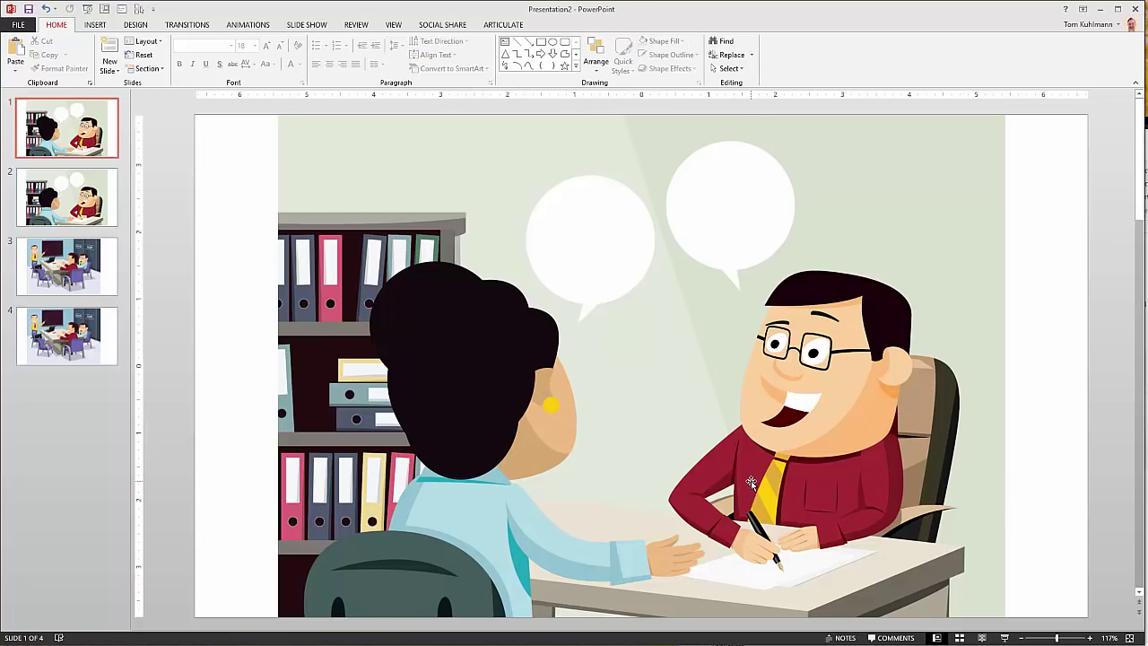
{"action": "left_click", "coordinate": [65, 206]}
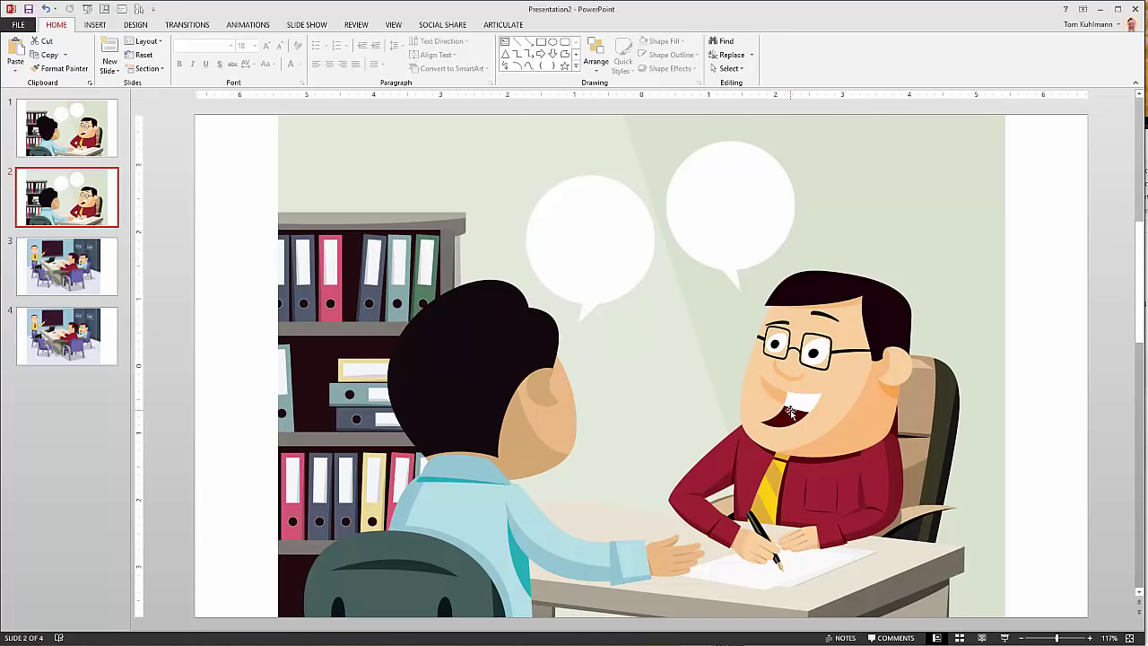
{"action": "left_click", "coordinate": [66, 130]}
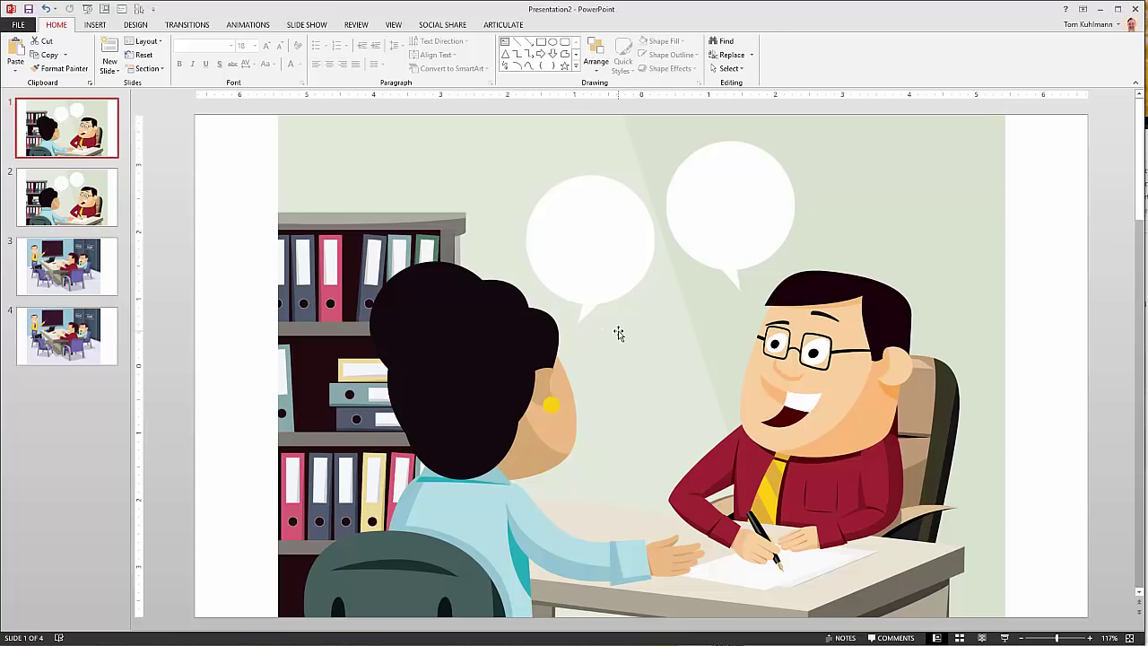
Draw an oval over the round part of the lower speech bubble on slide 1, resized slightly larger than the bubble with its tail uncovered.
{"action": "left_click", "coordinate": [553, 44]}
{"action": "mouse_move", "coordinate": [392, 130]}
{"action": "left_mouse_down"}
{"action": "mouse_move", "coordinate": [584, 297]}
{"action": "mouse_move", "coordinate": [649, 263]}
{"action": "mouse_move", "coordinate": [638, 261]}
{"action": "left_mouse_up"}
{"action": "left_click_drag", "start_coordinate": [566, 236], "coordinate": [585, 241]}
{"action": "left_click_drag", "start_coordinate": [412, 199], "coordinate": [508, 199]}
{"action": "left_click_drag", "start_coordinate": [564, 240], "coordinate": [563, 281]}
{"action": "left_click_drag", "start_coordinate": [506, 177], "coordinate": [456, 158]}
{"action": "left_click_drag", "start_coordinate": [537, 260], "coordinate": [576, 274]}
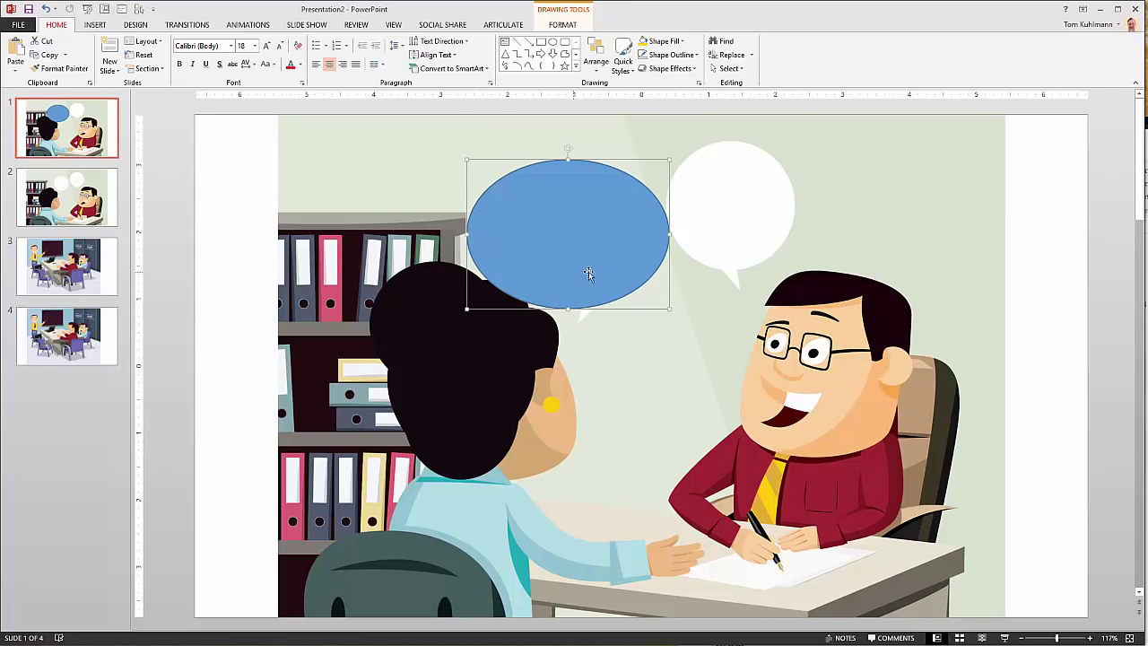
{"action": "left_click_drag", "start_coordinate": [467, 234], "coordinate": [500, 235]}
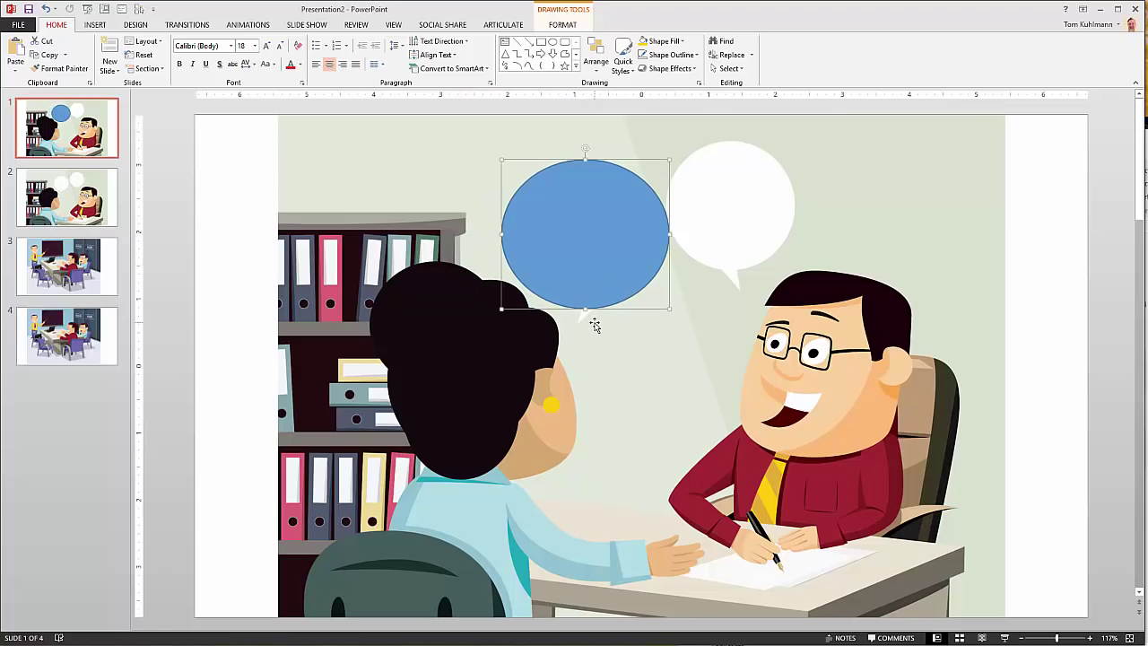
{"action": "left_click_drag", "start_coordinate": [669, 233], "coordinate": [663, 233]}
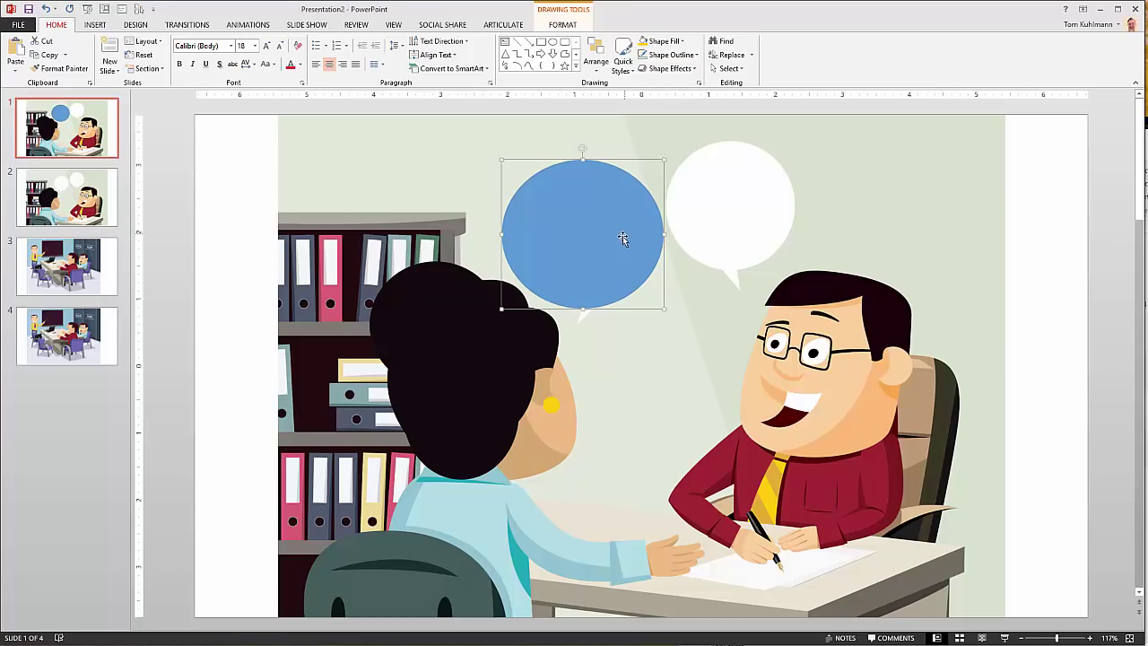
Fill the oval over the speech bubble with the white sampled from the neighbouring bubble.
{"action": "left_click", "coordinate": [668, 41]}
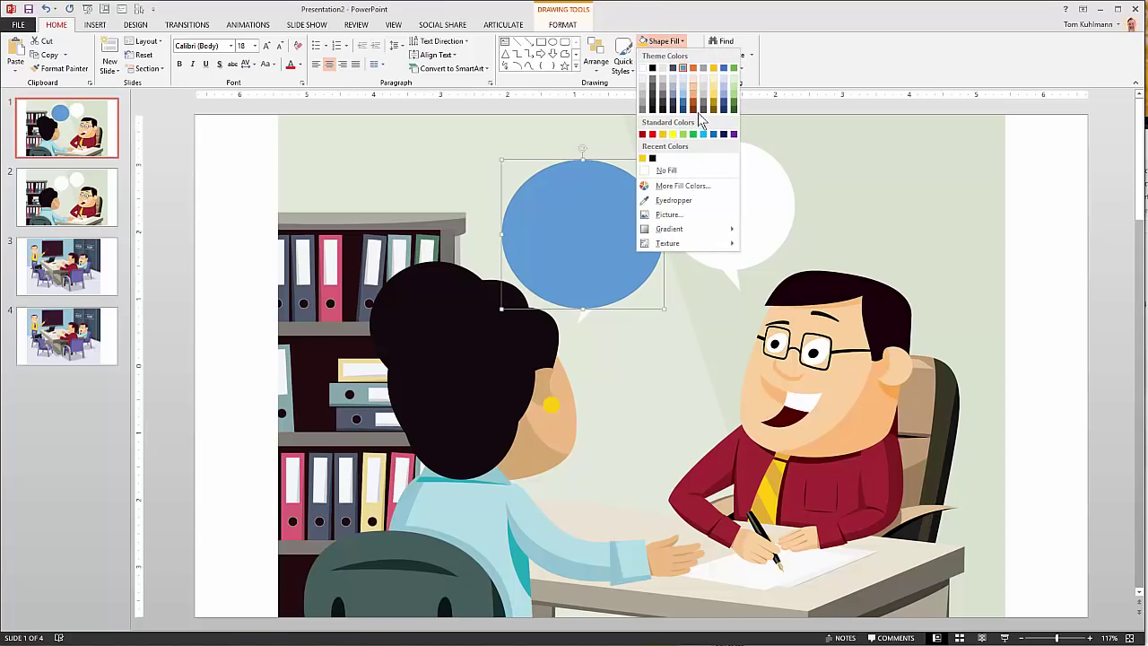
{"action": "left_click", "coordinate": [673, 199]}
{"action": "left_click", "coordinate": [750, 185]}
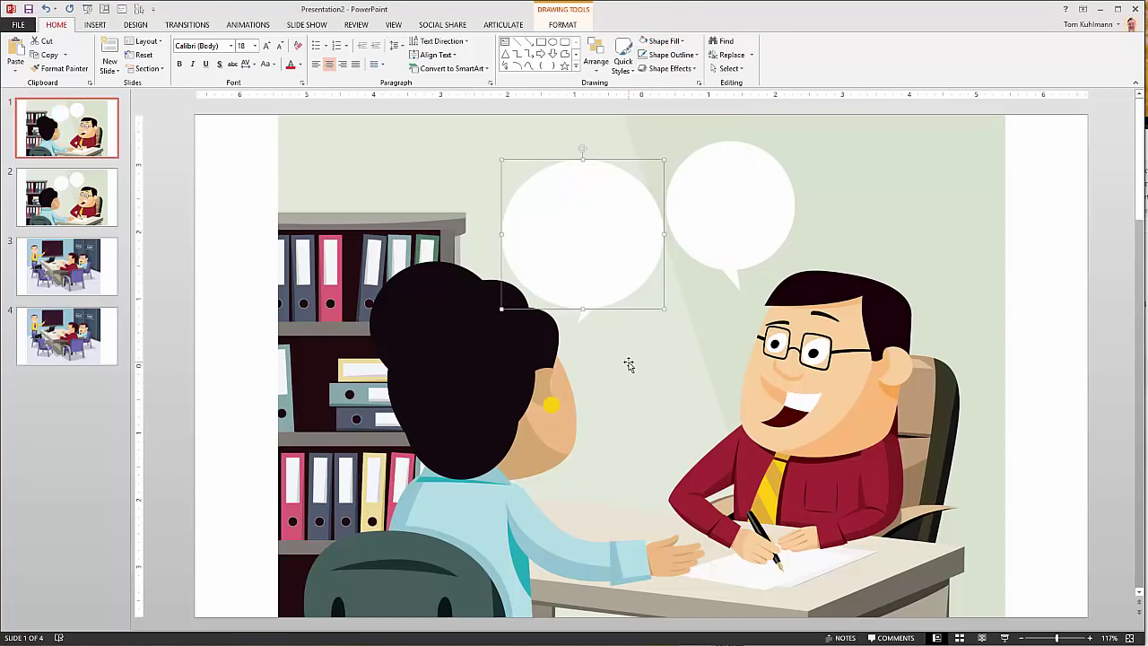
{"action": "left_click", "coordinate": [1029, 323]}
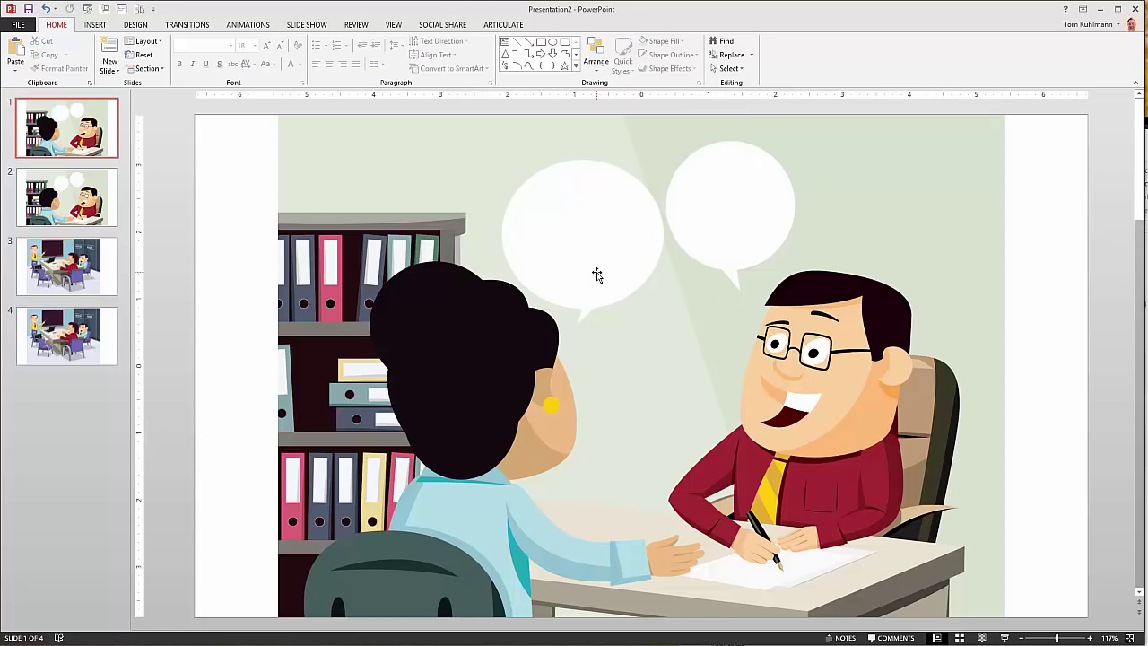
Move the white oval off the speech bubble and delete it.
{"action": "left_click_drag", "start_coordinate": [593, 246], "coordinate": [487, 206]}
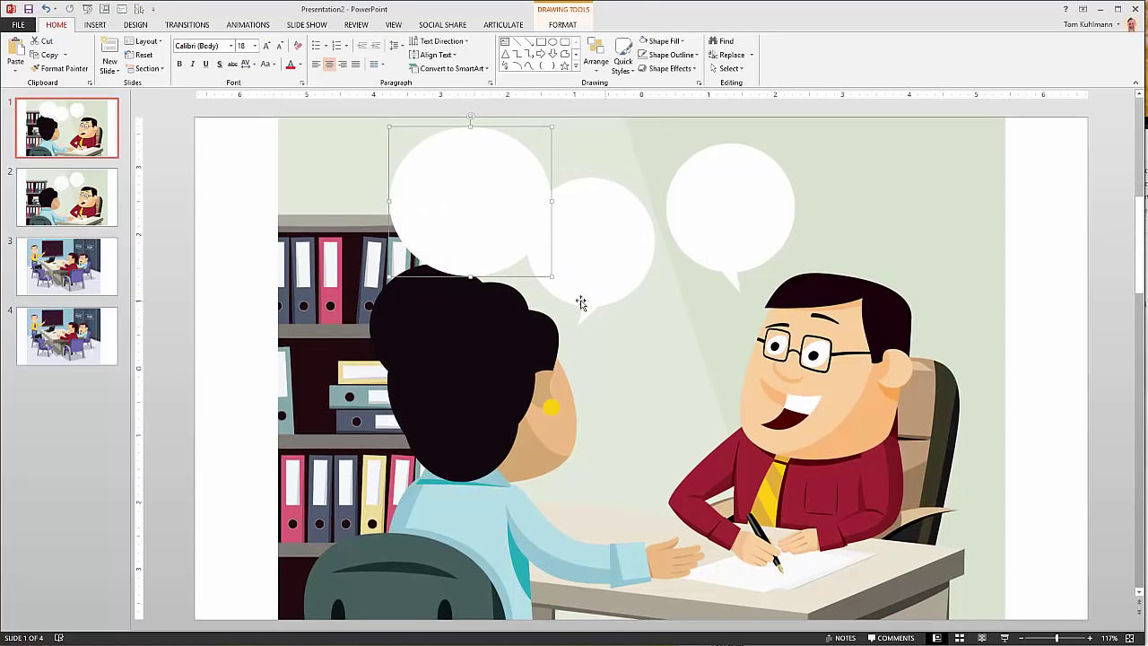
{"action": "key", "text": "Delete"}
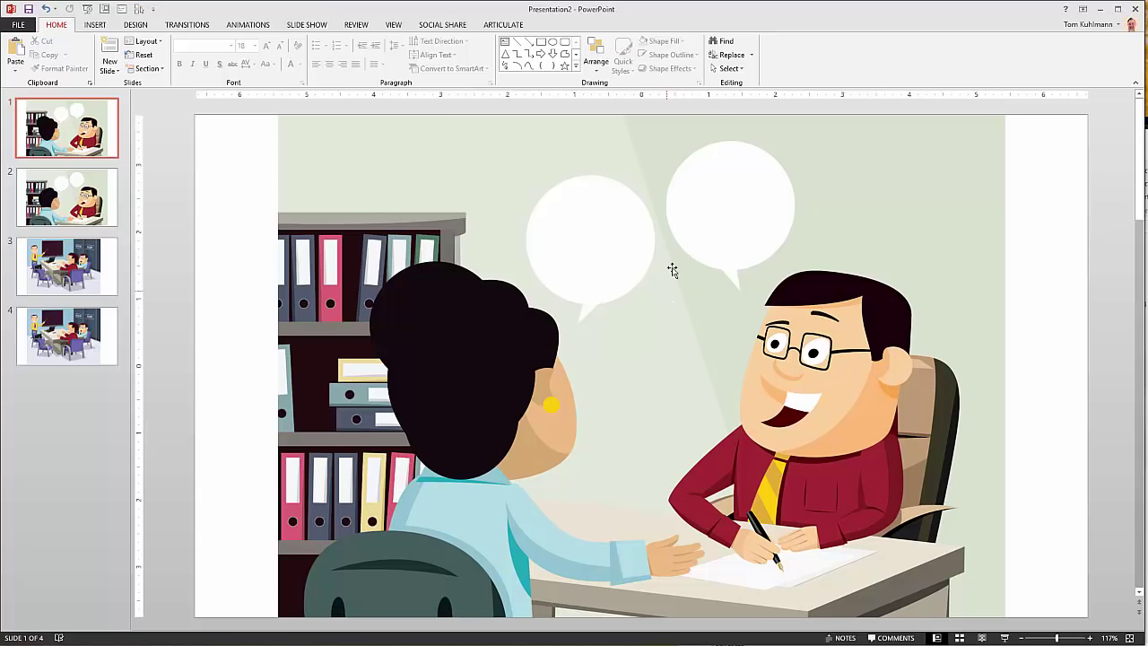
Draw an open freeform polygon around the whole lower speech bubble, including its tail.
{"action": "left_click", "coordinate": [564, 54]}
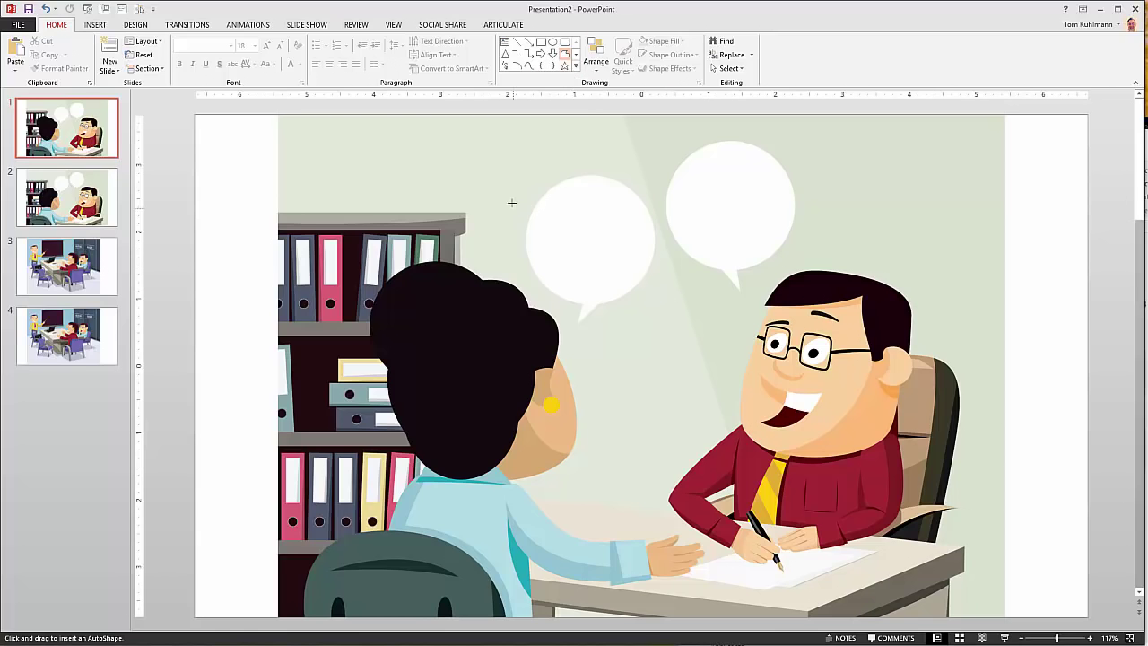
{"action": "mouse_move", "coordinate": [511, 175]}
{"action": "left_mouse_down"}
{"action": "mouse_move", "coordinate": [520, 274]}
{"action": "mouse_move", "coordinate": [593, 346]}
{"action": "mouse_move", "coordinate": [663, 290]}
{"action": "mouse_move", "coordinate": [649, 185]}
{"action": "left_mouse_up"}
{"action": "left_click", "coordinate": [658, 233]}
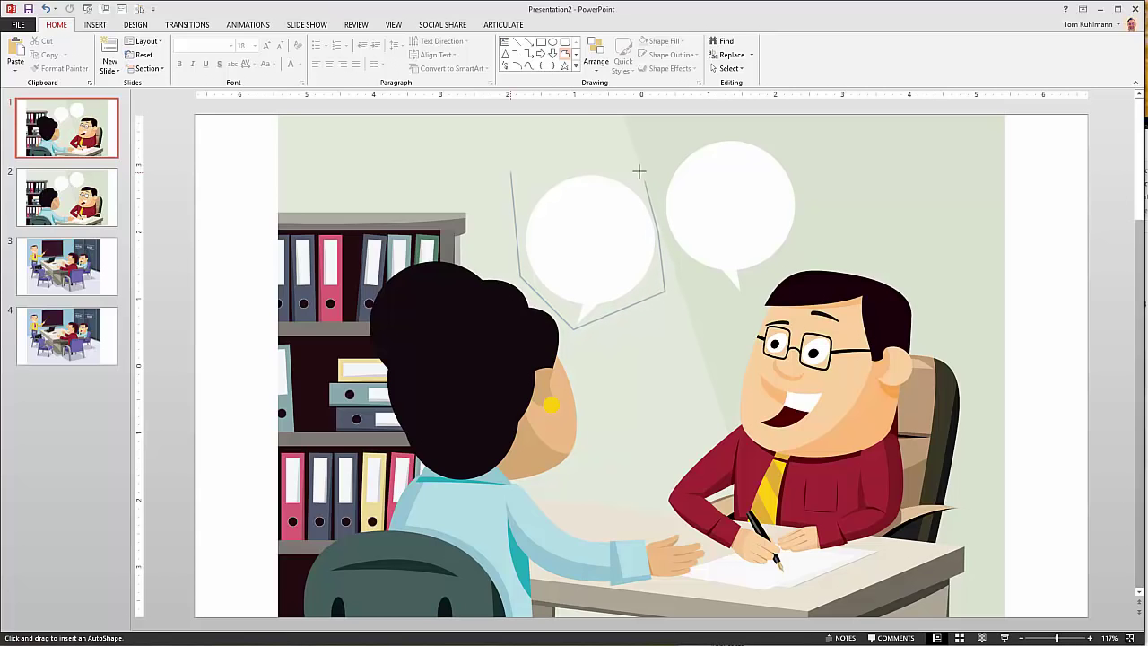
{"action": "double_click", "coordinate": [536, 155]}
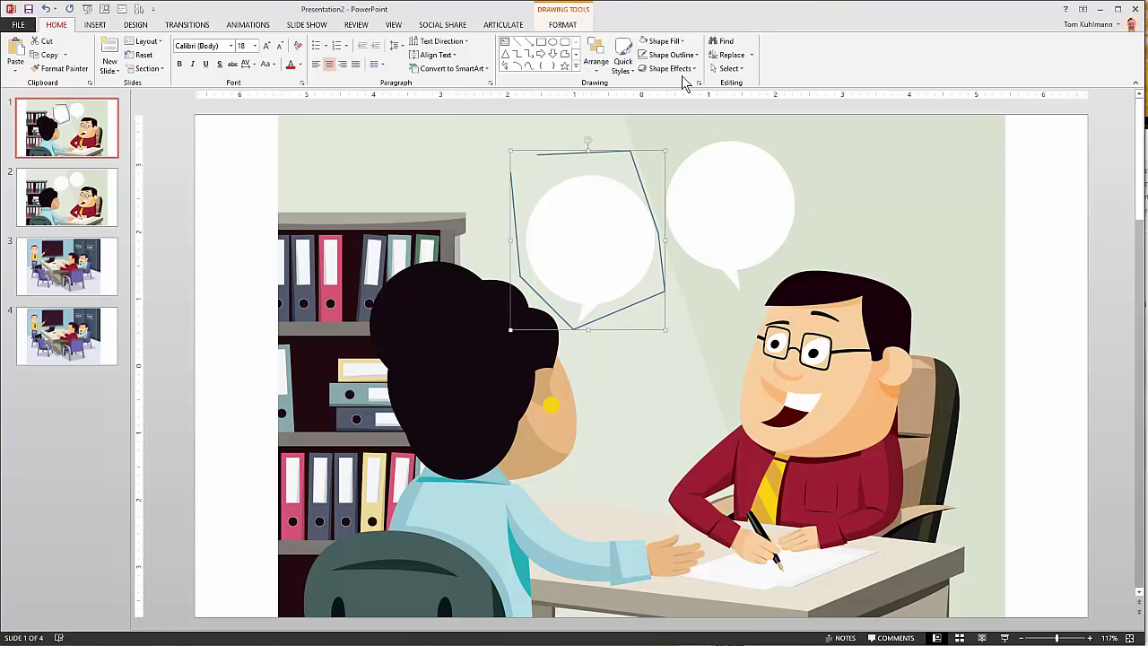
Hide the lower speech bubble by removing the freeform's outline and filling it with the pale green sampled from the wall.
{"action": "left_click", "coordinate": [643, 57]}
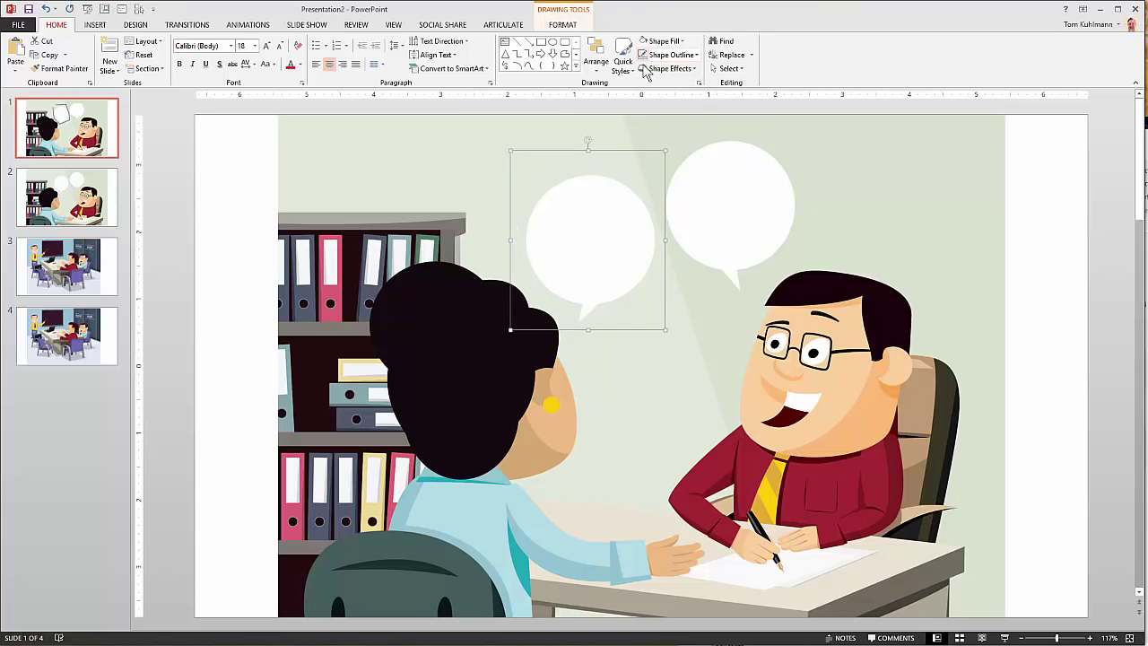
{"action": "left_click", "coordinate": [683, 42]}
{"action": "left_click", "coordinate": [674, 200]}
{"action": "left_click", "coordinate": [470, 147]}
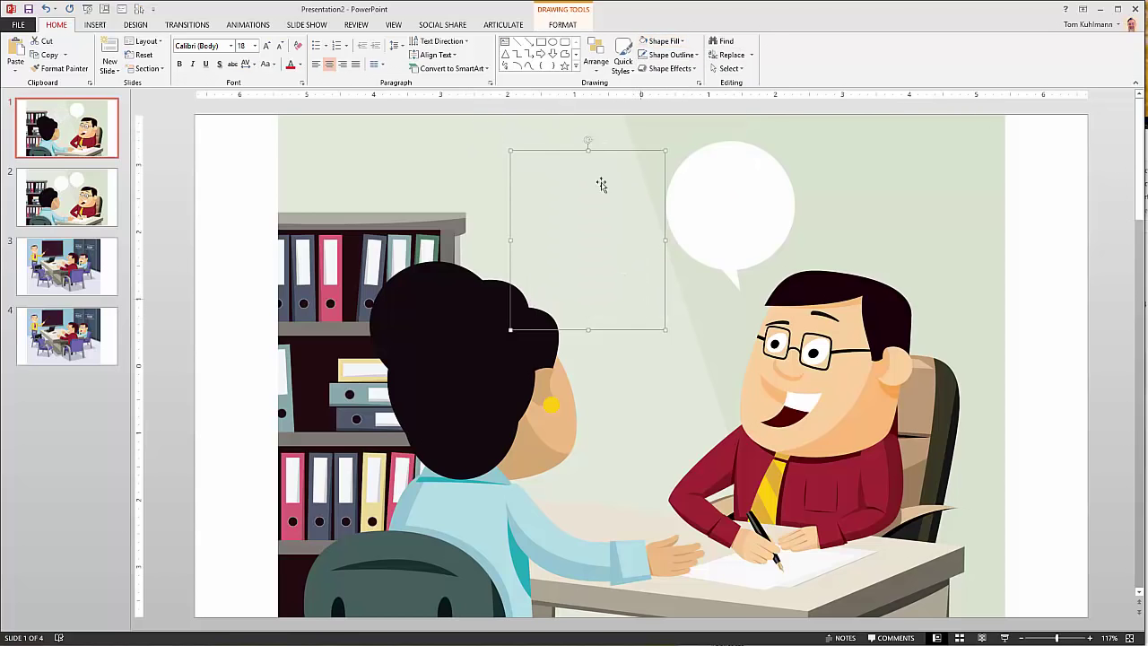
{"action": "left_click", "coordinate": [1077, 248]}
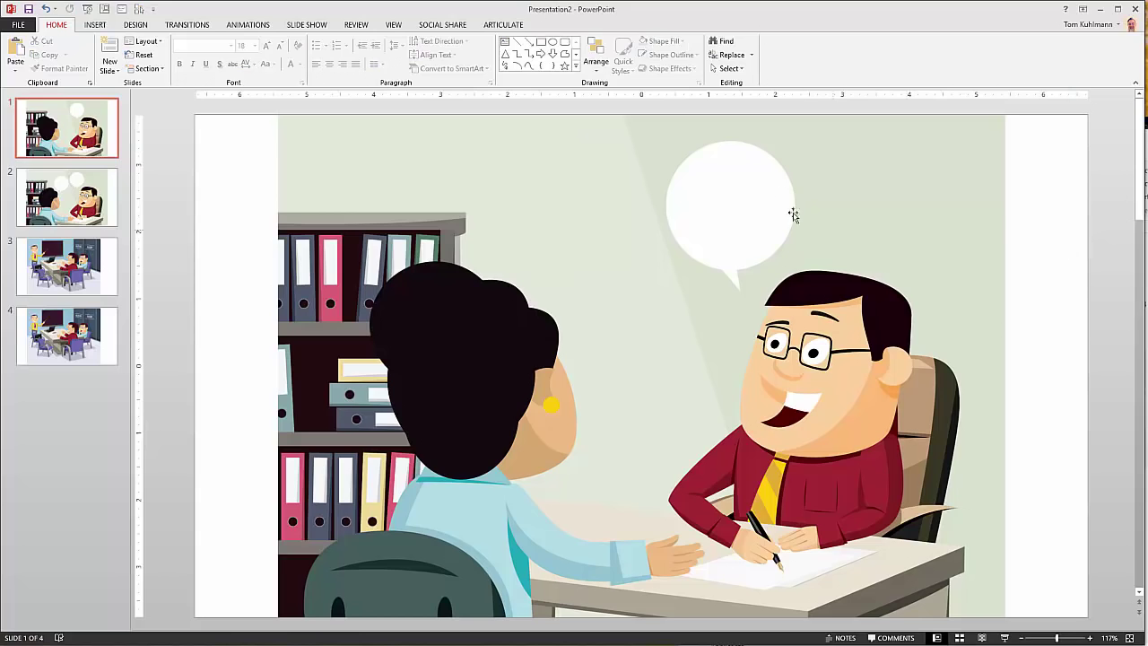
Draw an open freeform polygon around the remaining speech bubble above the man with glasses.
{"action": "left_click", "coordinate": [564, 54]}
{"action": "mouse_move", "coordinate": [652, 144]}
{"action": "left_mouse_down"}
{"action": "mouse_move", "coordinate": [687, 302]}
{"action": "mouse_move", "coordinate": [744, 308]}
{"action": "mouse_move", "coordinate": [824, 210]}
{"action": "mouse_move", "coordinate": [792, 134]}
{"action": "mouse_move", "coordinate": [711, 116]}
{"action": "mouse_move", "coordinate": [683, 129]}
{"action": "left_mouse_up"}
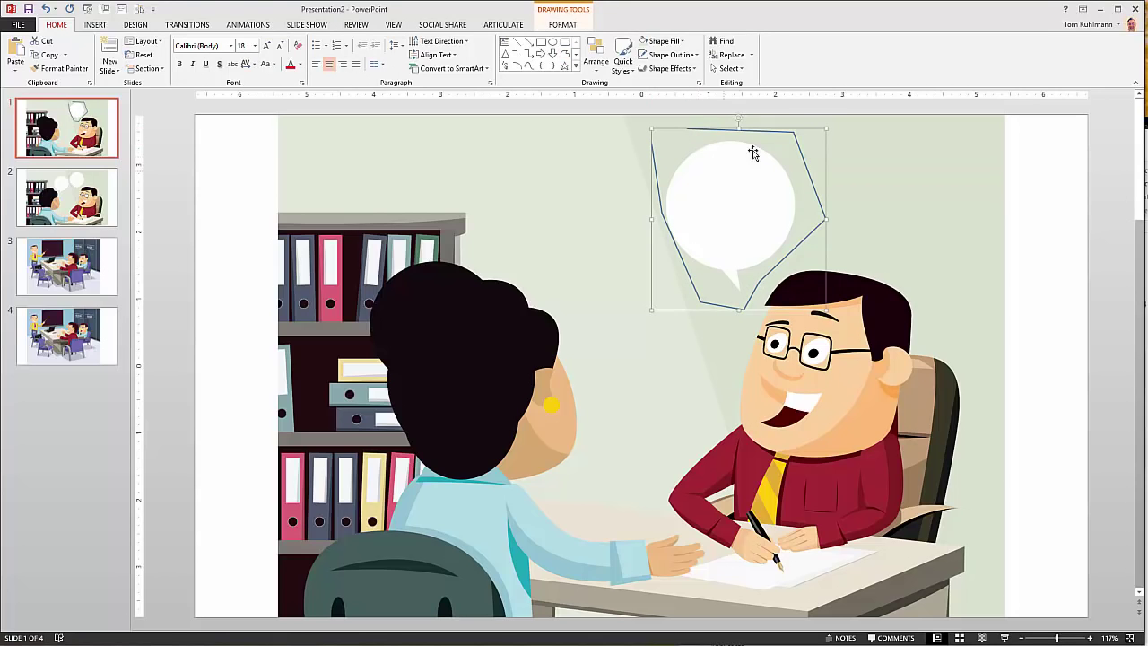
Hide the remaining speech bubble by removing the freeform's outline and filling it with the pale green sampled from the wall.
{"action": "left_click", "coordinate": [651, 56]}
{"action": "left_click", "coordinate": [696, 54]}
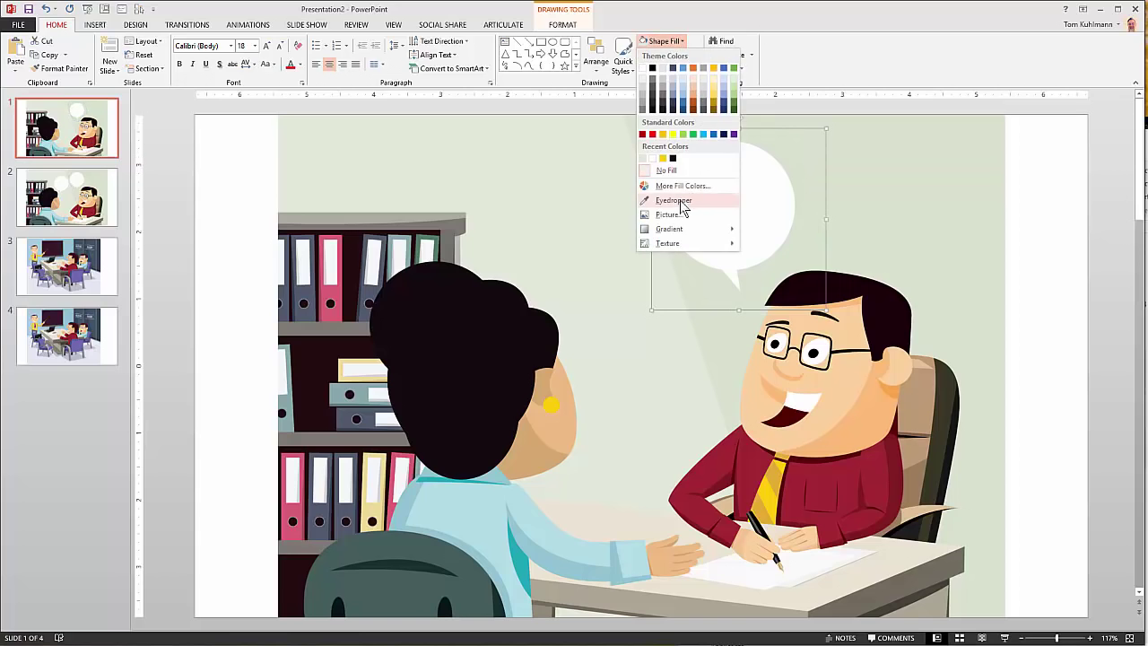
{"action": "left_click", "coordinate": [680, 199]}
{"action": "left_click", "coordinate": [902, 221]}
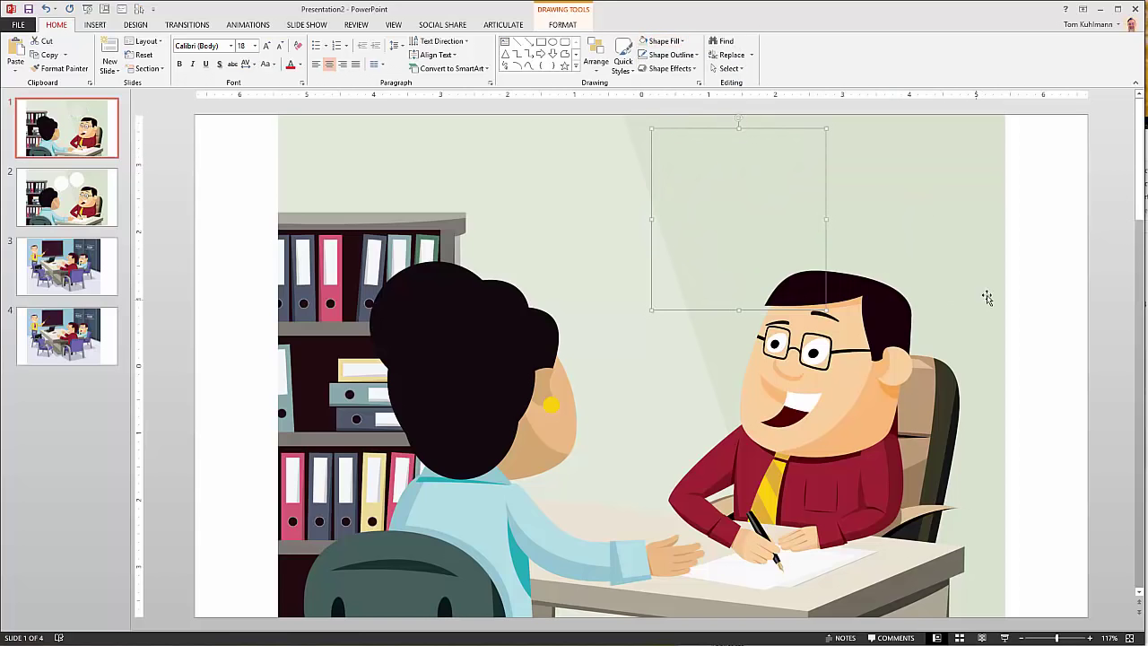
{"action": "left_click", "coordinate": [1103, 321]}
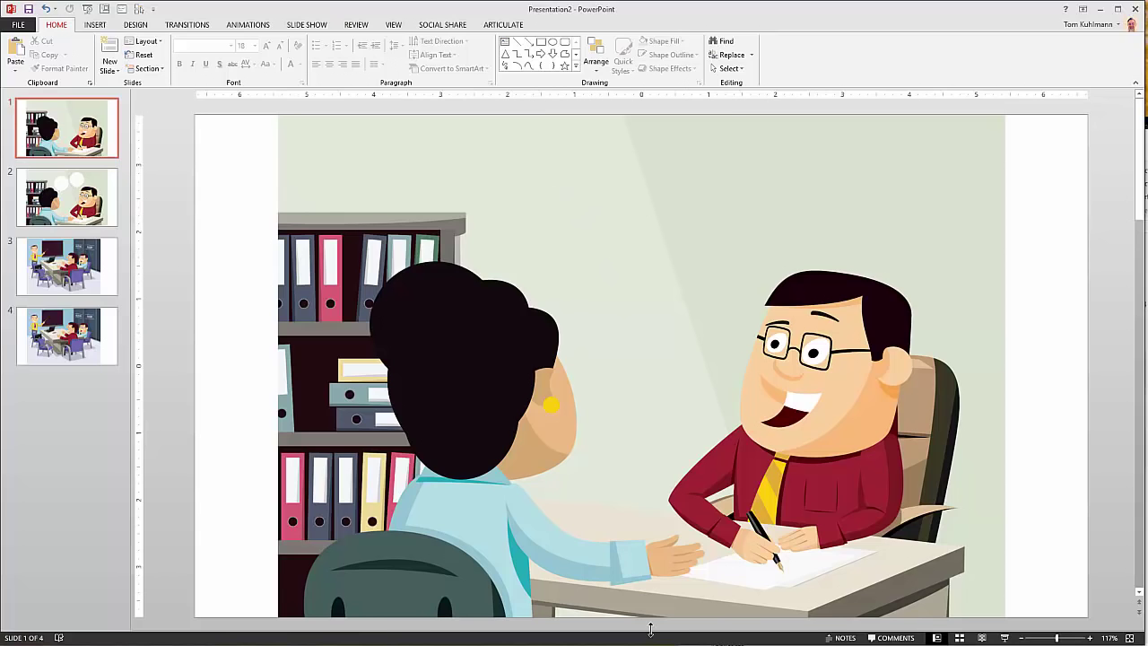
{"action": "left_click", "coordinate": [553, 41]}
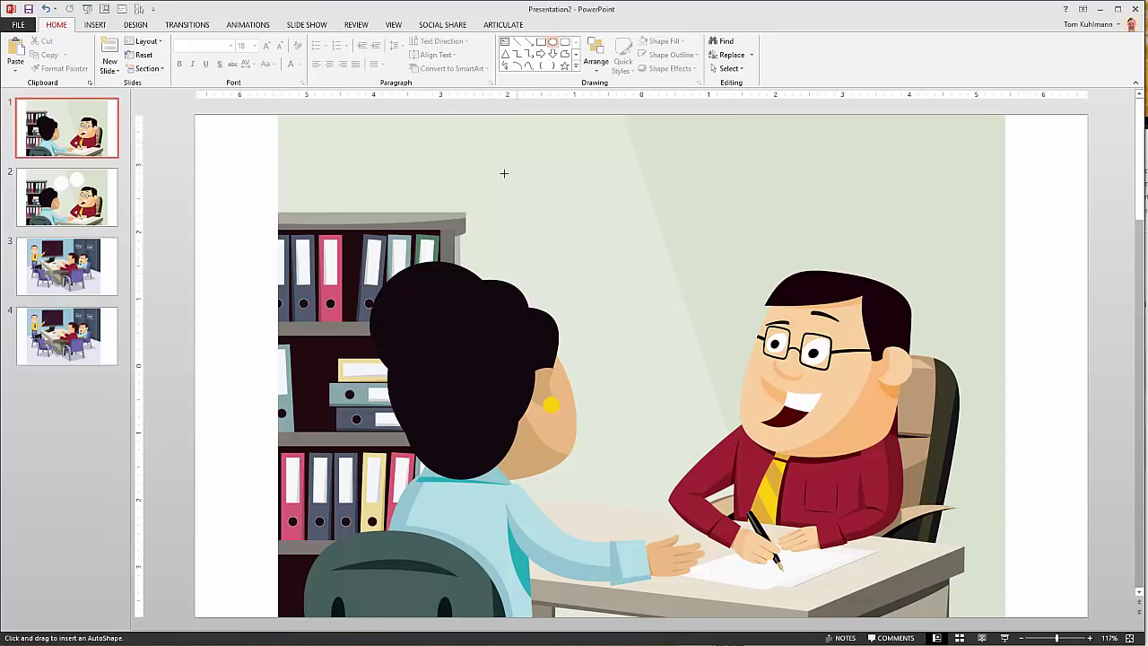
{"action": "mouse_move", "coordinate": [451, 135]}
{"action": "left_mouse_down"}
{"action": "mouse_move", "coordinate": [520, 257]}
{"action": "mouse_move", "coordinate": [640, 261]}
{"action": "mouse_move", "coordinate": [642, 274]}
{"action": "left_mouse_up"}
{"action": "left_click_drag", "start_coordinate": [586, 242], "coordinate": [582, 233]}
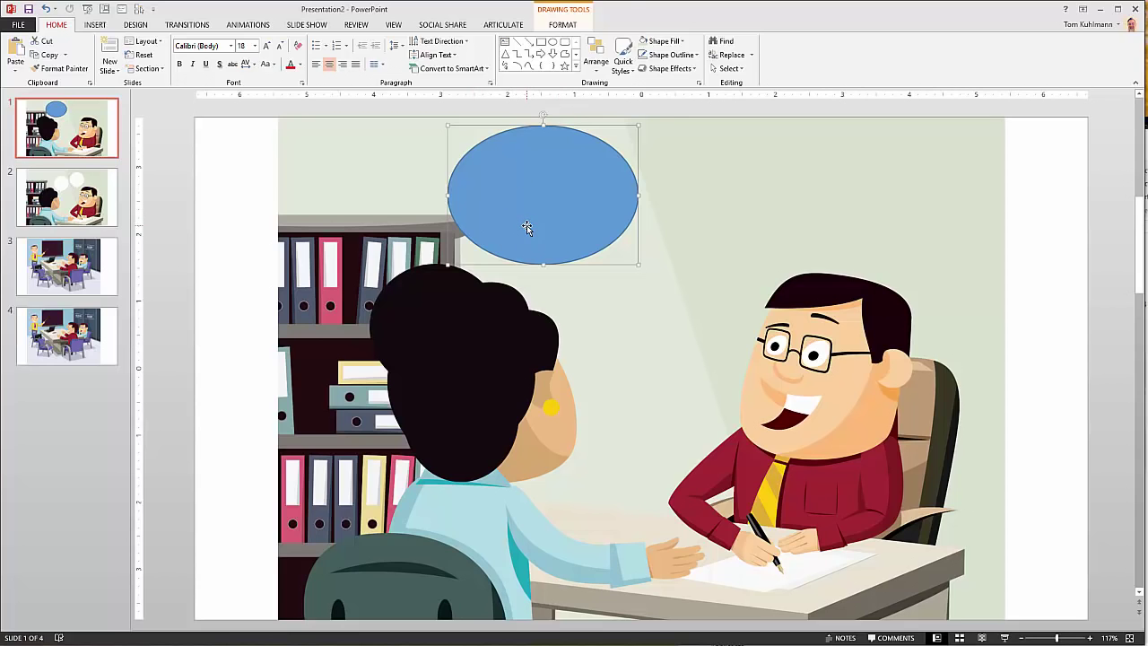
{"action": "key", "text": "Delete"}
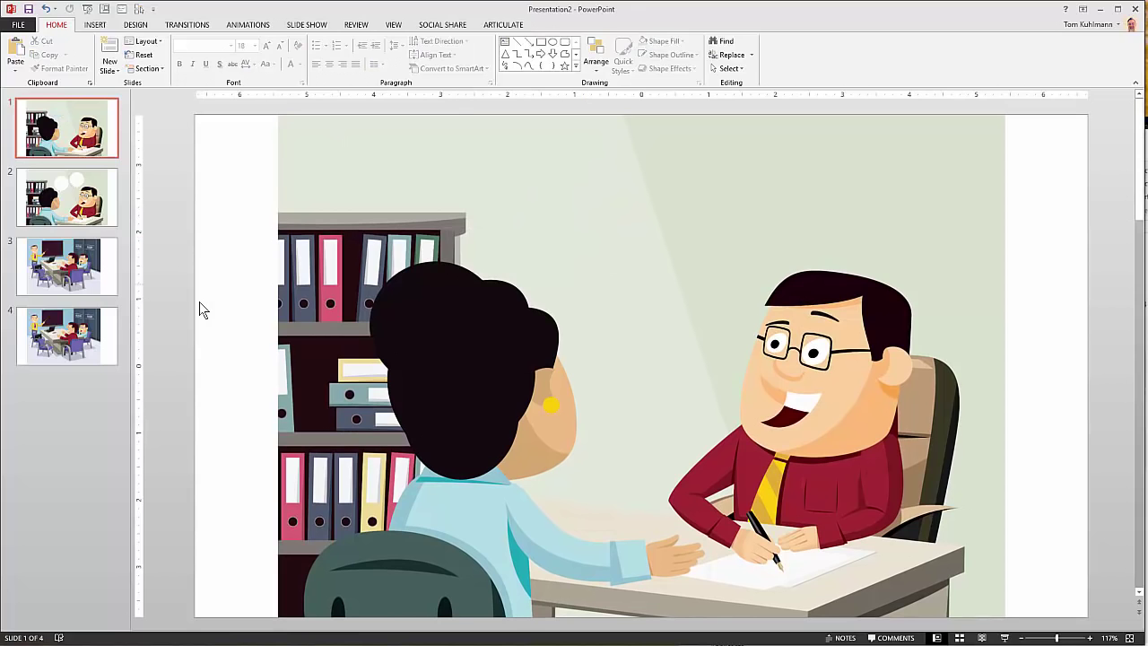
Open slide 3 and zoom in to 300% on the two men seated at the meeting table.
{"action": "left_click", "coordinate": [60, 264]}
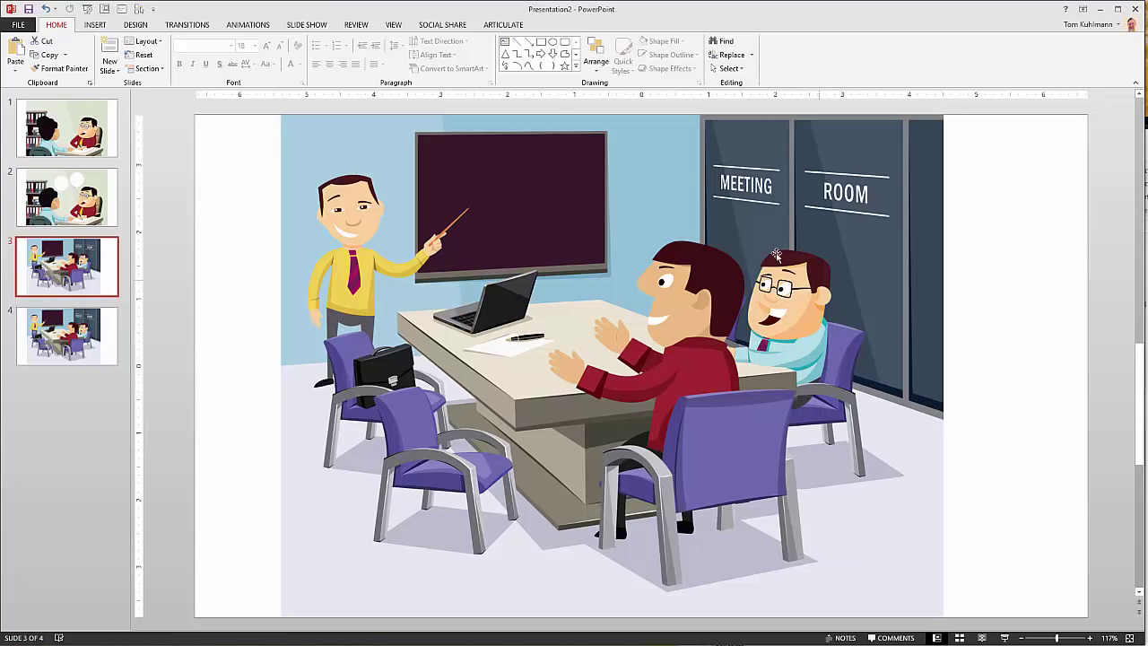
{"action": "left_click", "coordinate": [771, 321]}
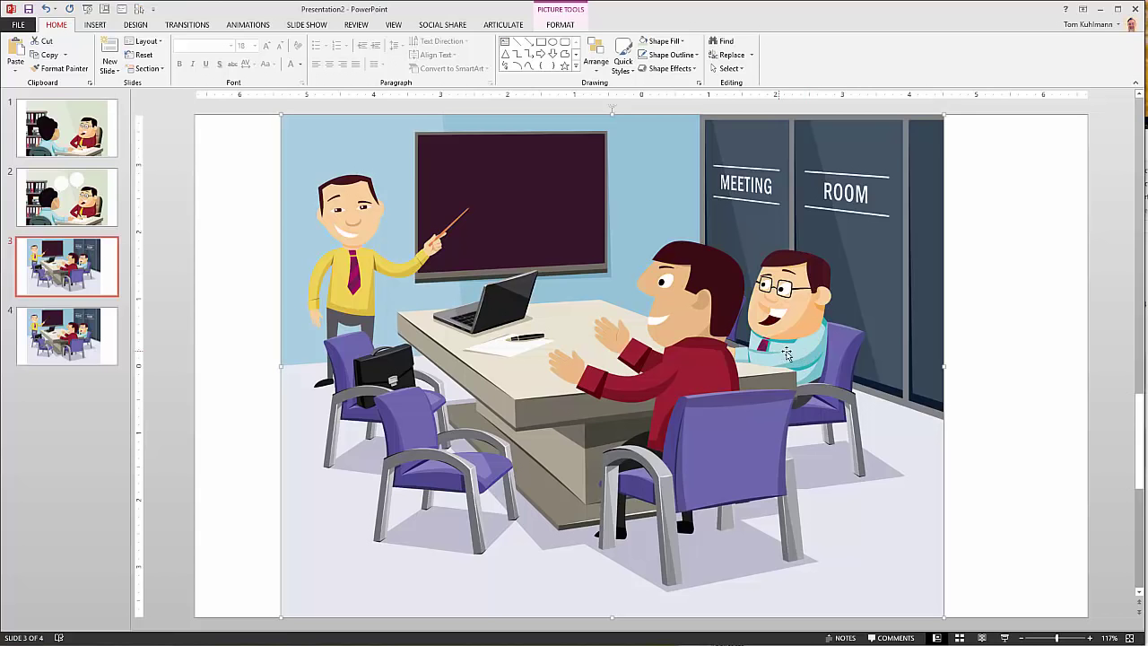
{"action": "scroll", "coordinate": [780, 352], "scroll_direction": "up", "scroll_amount": 15}
{"action": "left_click_drag", "start_coordinate": [779, 626], "coordinate": [875, 626]}
{"action": "scroll", "coordinate": [876, 422], "scroll_direction": "up", "scroll_amount": 2}
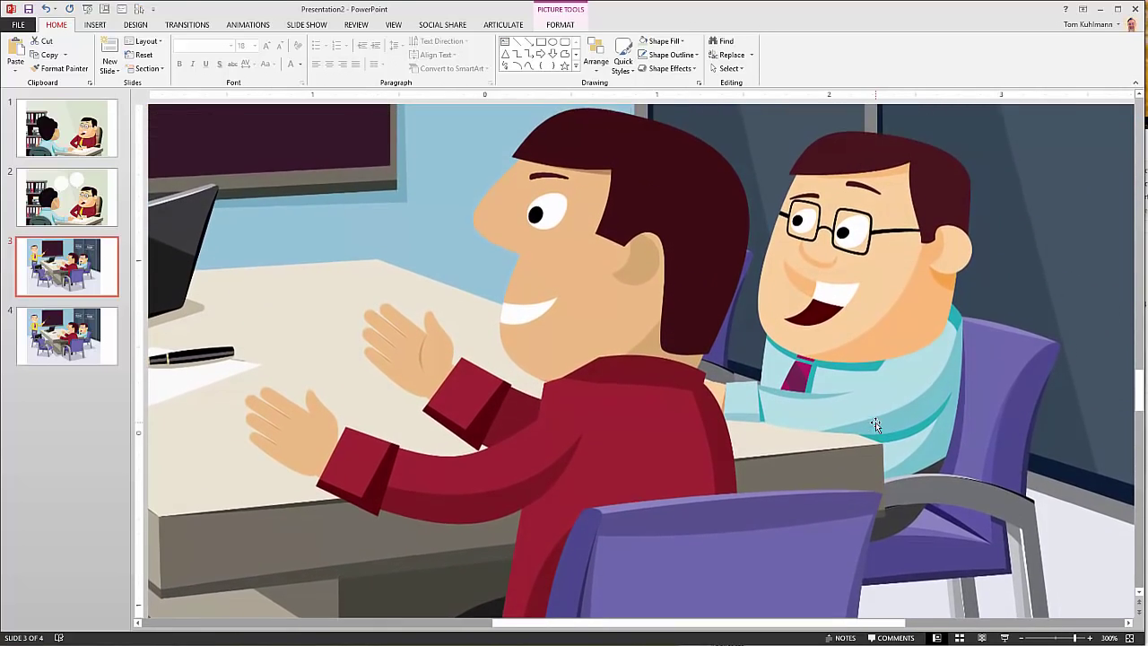
{"action": "scroll", "coordinate": [875, 421], "scroll_direction": "up", "scroll_amount": 2}
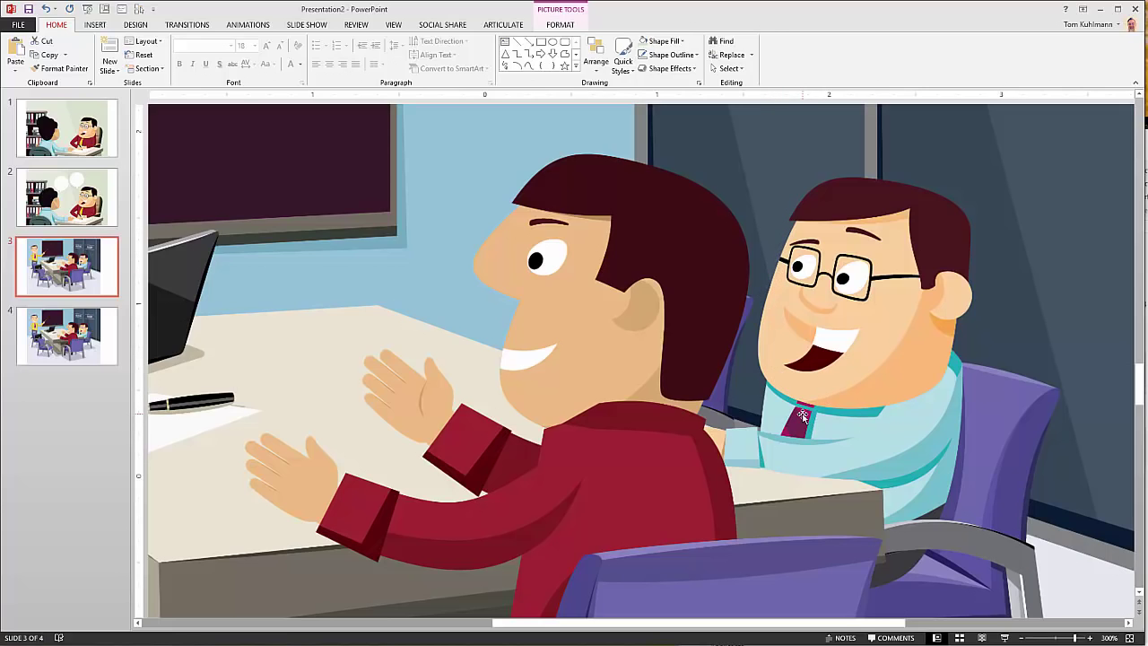
{"action": "left_click", "coordinate": [525, 68]}
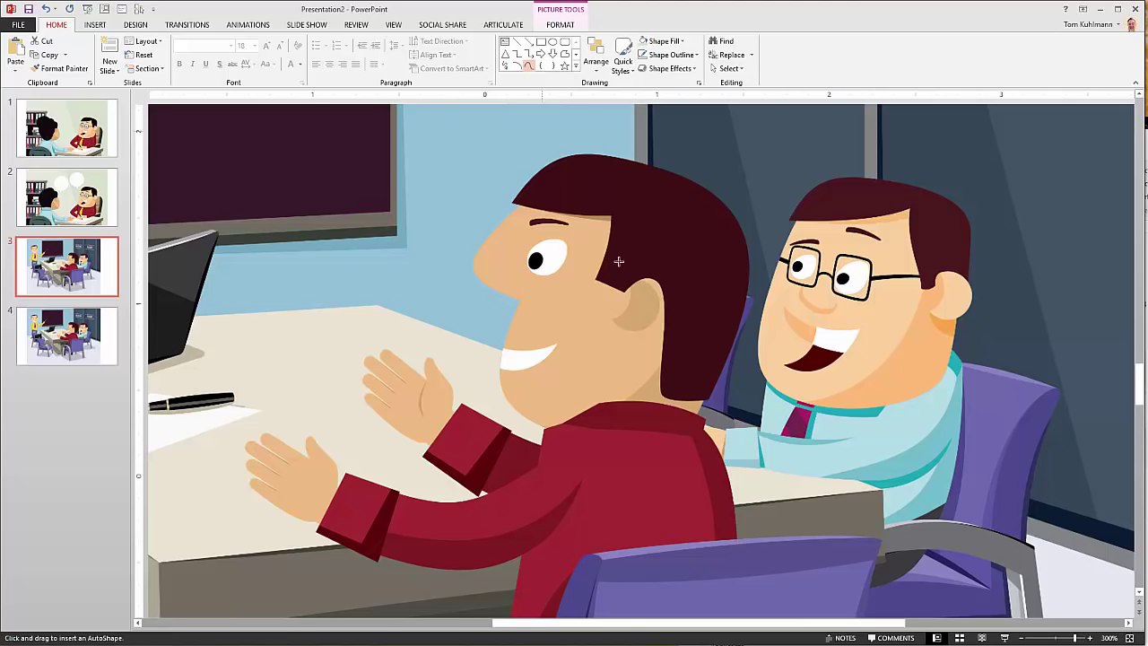
{"action": "left_click", "coordinate": [769, 280]}
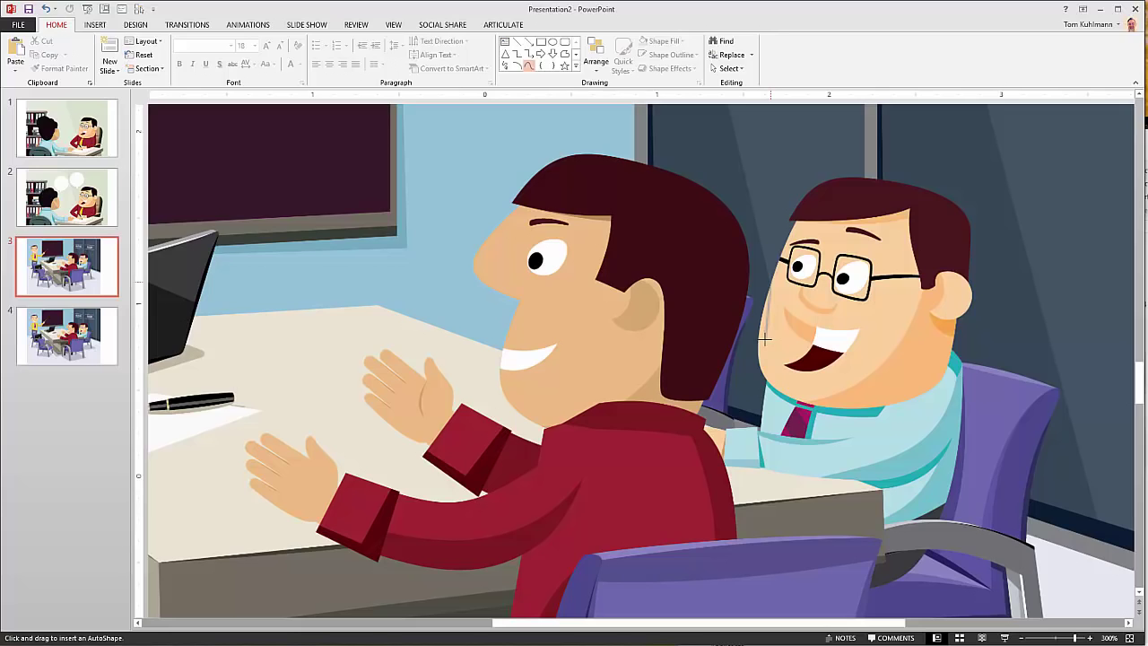
{"action": "left_click_drag", "start_coordinate": [764, 341], "coordinate": [774, 389]}
{"action": "left_click_drag", "start_coordinate": [773, 394], "coordinate": [748, 385]}
{"action": "double_click", "coordinate": [758, 259]}
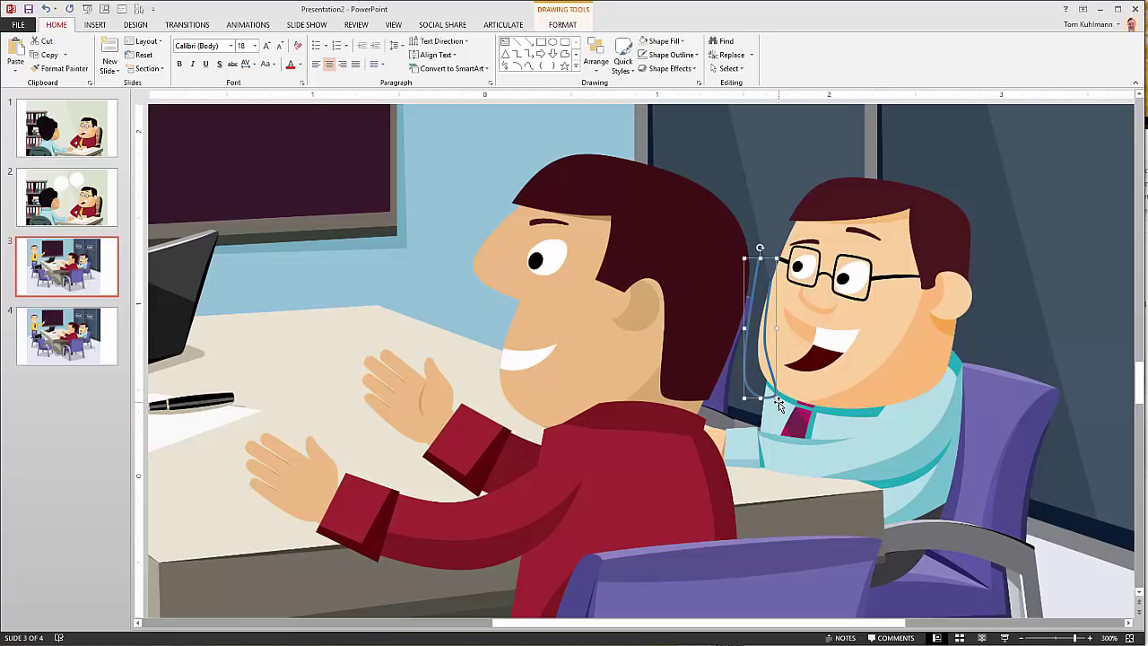
{"action": "key", "text": "Delete"}
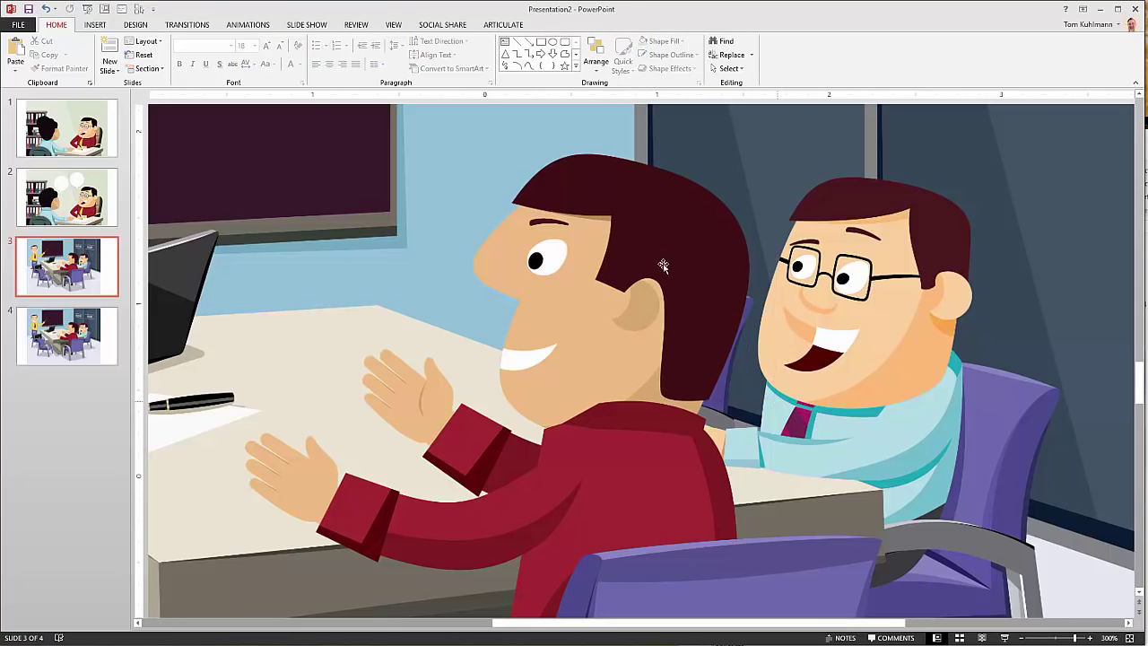
Draw a narrow upright rectangle between the two men's heads, overlapping the front edge of the face with glasses.
{"action": "left_click", "coordinate": [541, 42]}
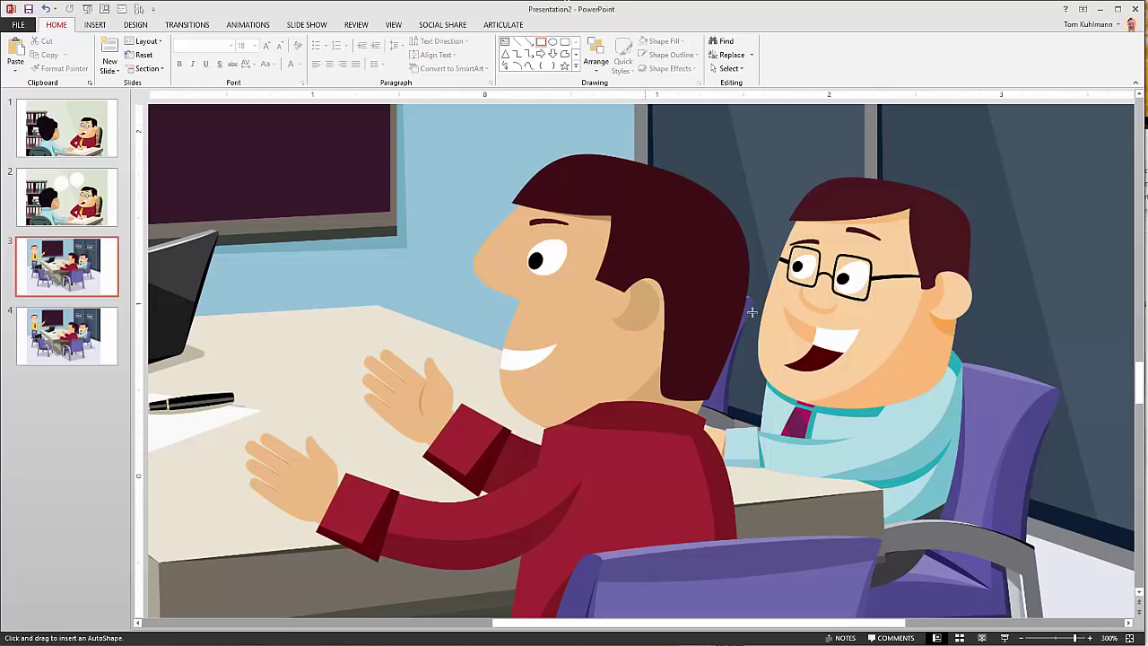
{"action": "left_click_drag", "start_coordinate": [751, 247], "coordinate": [775, 391]}
{"action": "left_click_drag", "start_coordinate": [751, 318], "coordinate": [741, 317]}
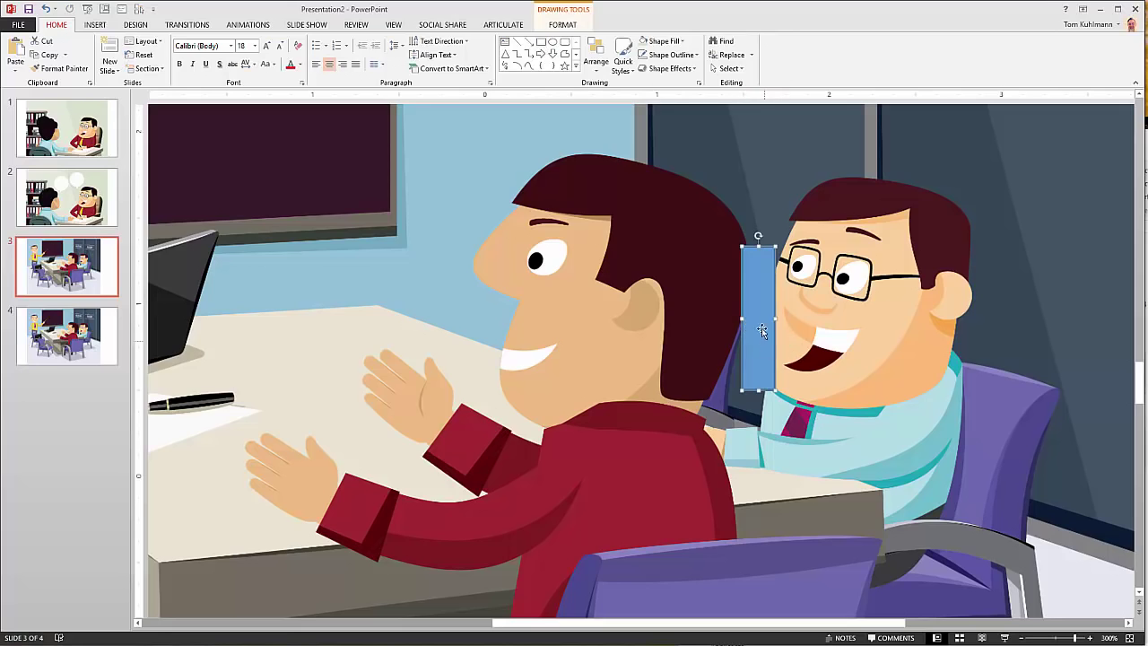
Edit the rectangle's points into a thin sliver whose inner edge curves along the cheek of the man with glasses.
{"action": "right_click", "coordinate": [760, 327]}
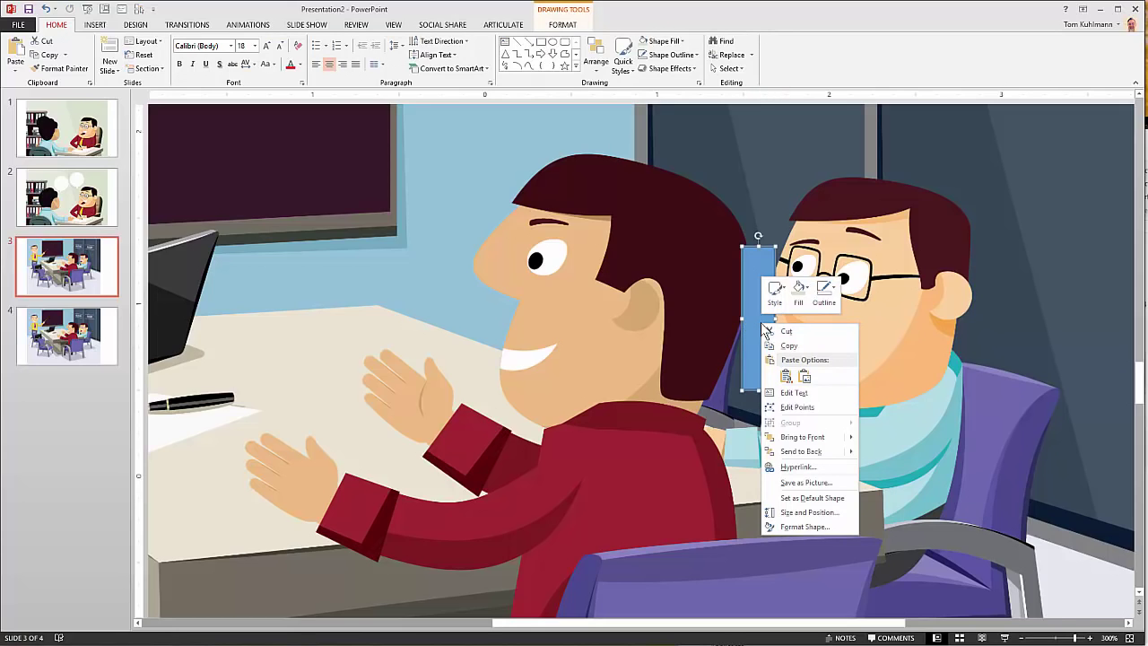
{"action": "left_click", "coordinate": [791, 409]}
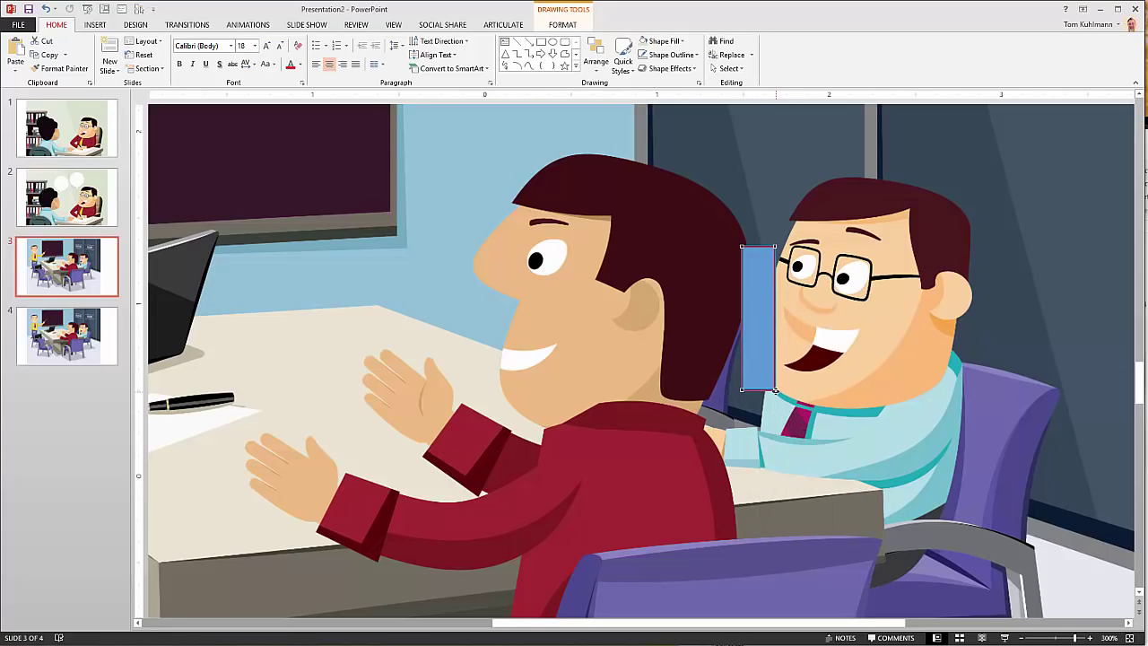
{"action": "left_click_drag", "start_coordinate": [774, 341], "coordinate": [749, 320]}
{"action": "key", "text": "Escape"}
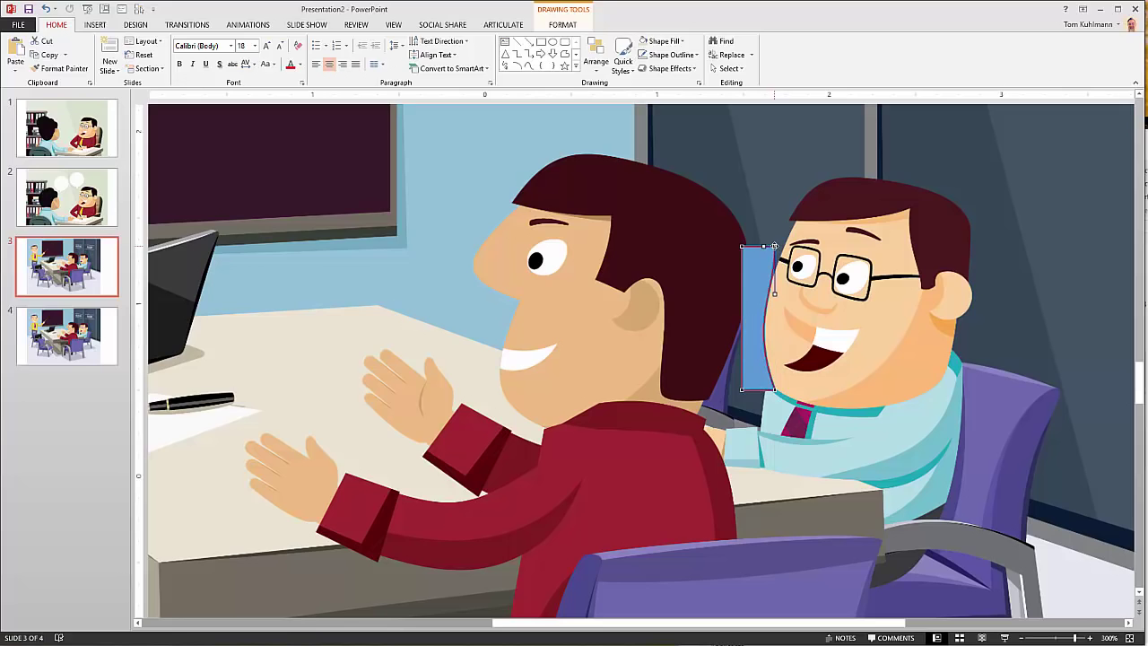
{"action": "mouse_move", "coordinate": [775, 294]}
{"action": "left_mouse_down"}
{"action": "mouse_move", "coordinate": [755, 287]}
{"action": "mouse_move", "coordinate": [774, 294]}
{"action": "left_mouse_up"}
{"action": "left_click_drag", "start_coordinate": [740, 244], "coordinate": [758, 279]}
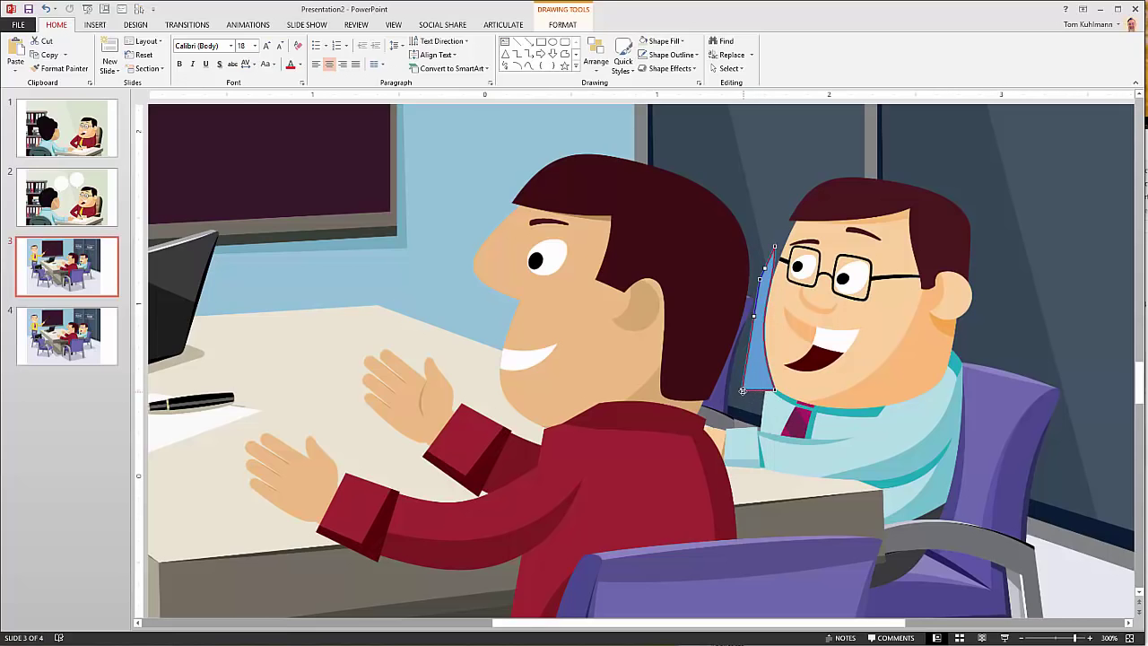
{"action": "left_click_drag", "start_coordinate": [741, 389], "coordinate": [749, 381]}
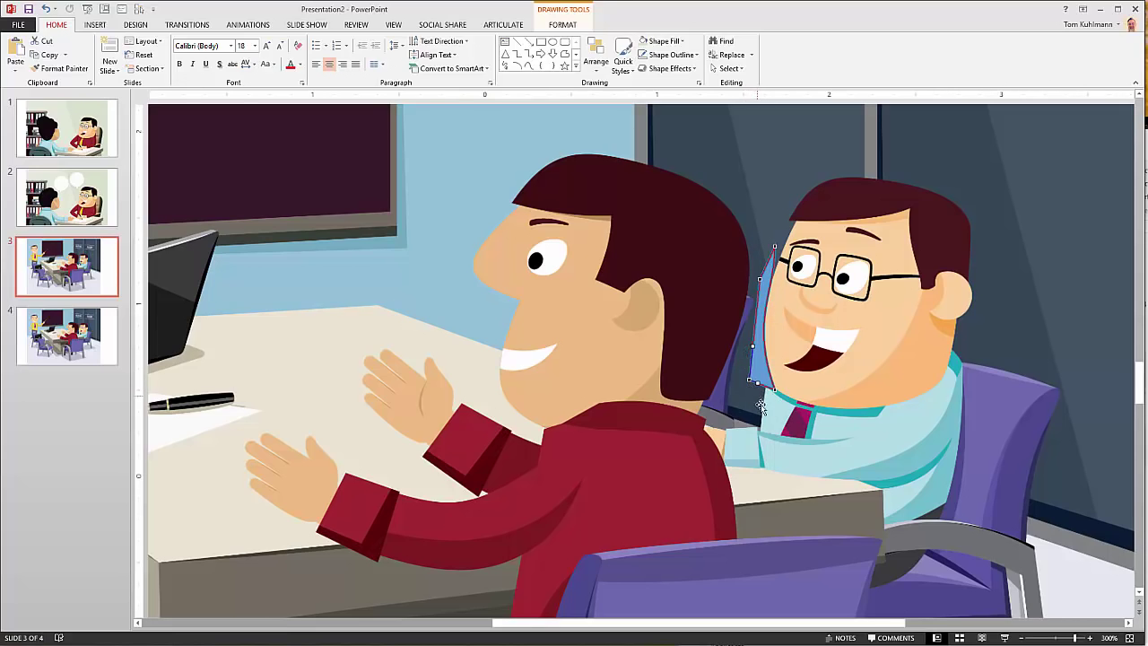
{"action": "left_click", "coordinate": [1126, 502]}
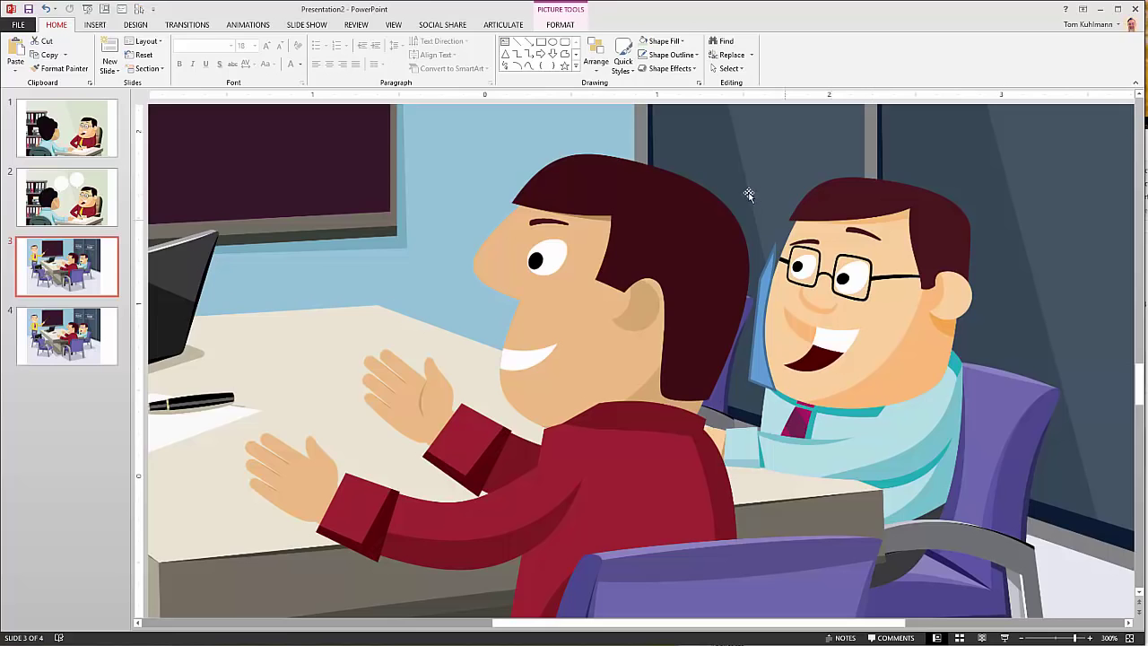
Fill the sliver beside the cheek with the dark blue sampled from the background behind the men.
{"action": "left_click", "coordinate": [762, 278]}
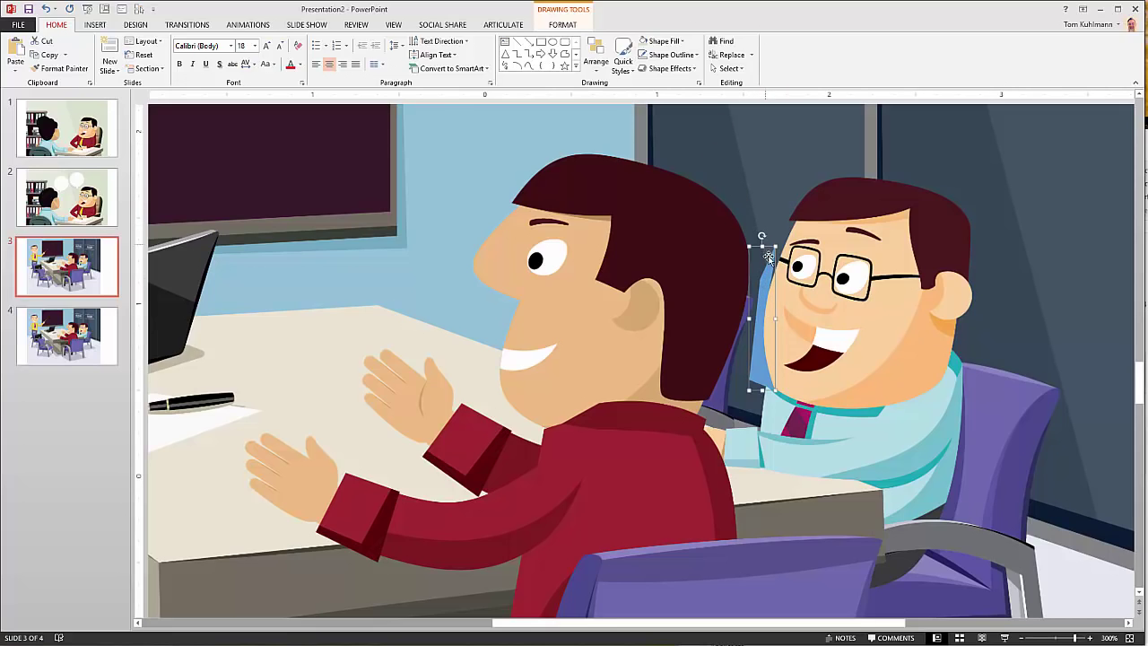
{"action": "left_click", "coordinate": [684, 43]}
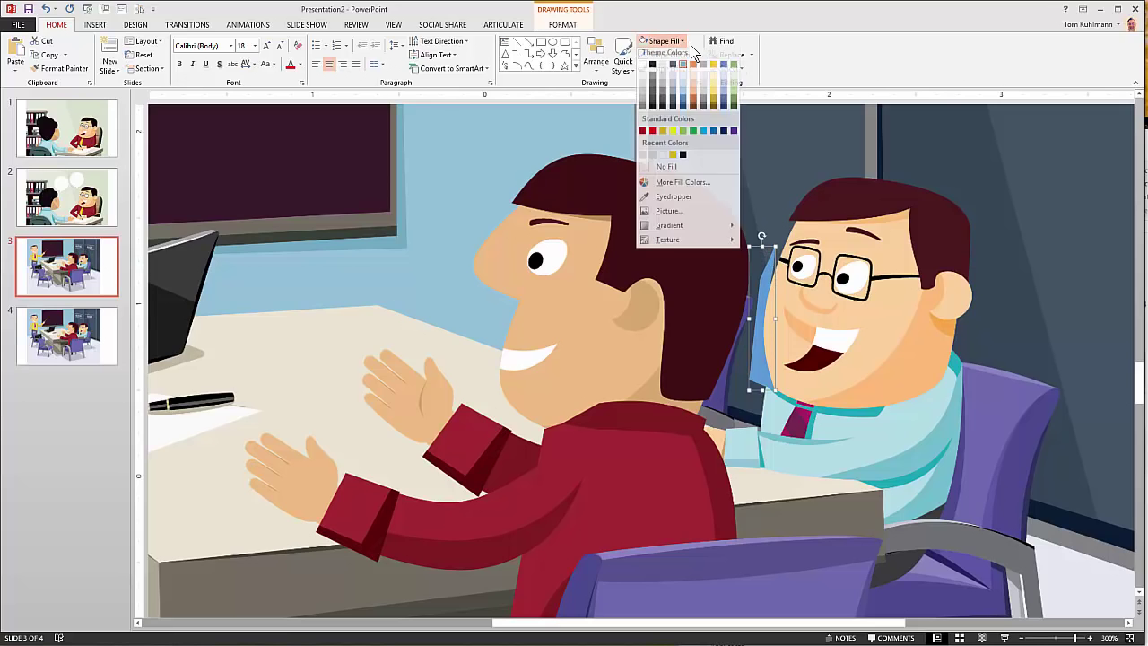
{"action": "left_click", "coordinate": [660, 199]}
{"action": "left_click", "coordinate": [724, 161]}
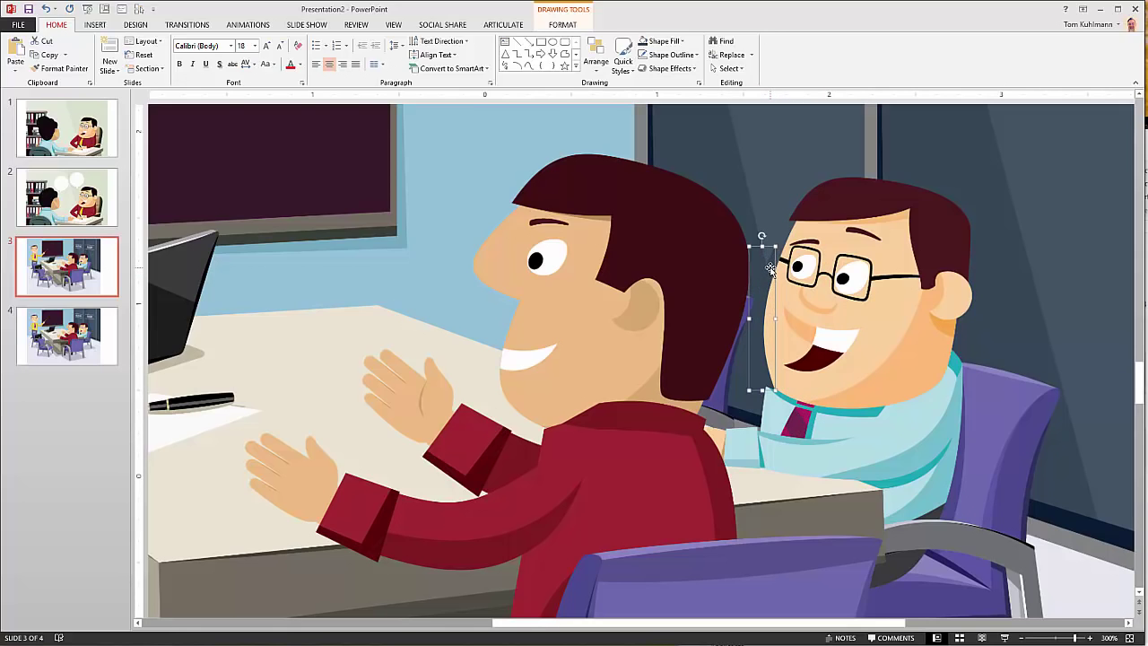
Refine the sliver's points by lowering its upper corner below the glasses' edge and smoothing the curve along the slimmed cheek.
{"action": "scroll", "coordinate": [771, 267], "scroll_direction": "up", "scroll_amount": 5}
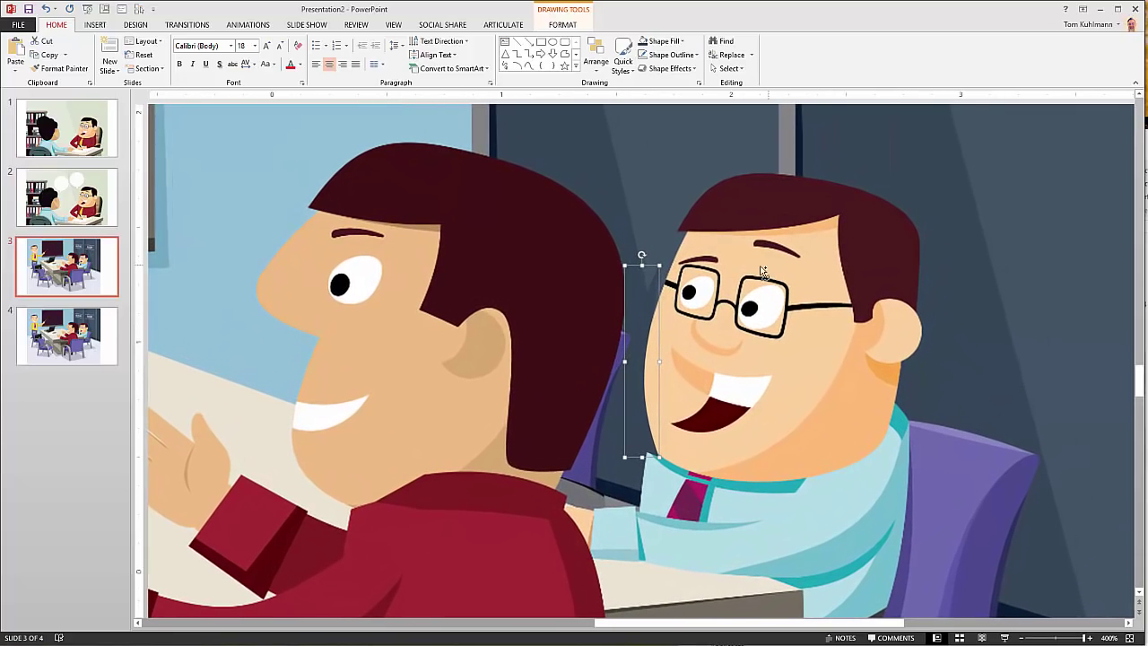
{"action": "right_click", "coordinate": [656, 287]}
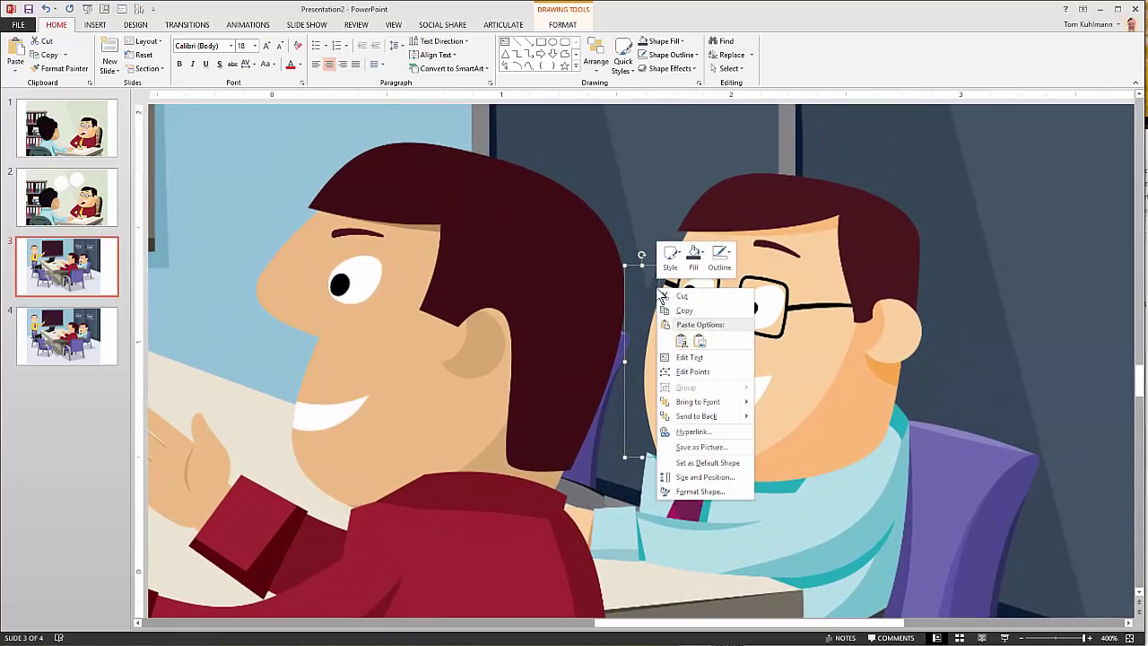
{"action": "left_click", "coordinate": [682, 367]}
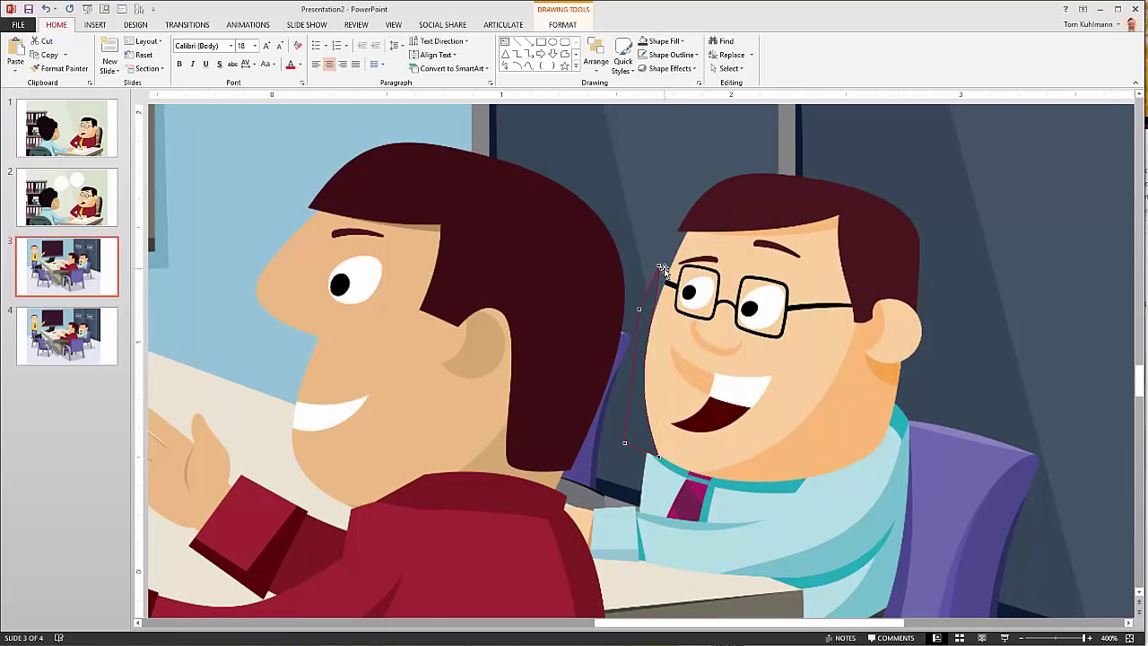
{"action": "left_click", "coordinate": [658, 266]}
{"action": "left_click_drag", "start_coordinate": [657, 274], "coordinate": [648, 298]}
{"action": "left_click_drag", "start_coordinate": [648, 360], "coordinate": [656, 357]}
{"action": "left_click", "coordinate": [656, 456]}
{"action": "left_click_drag", "start_coordinate": [626, 362], "coordinate": [634, 364]}
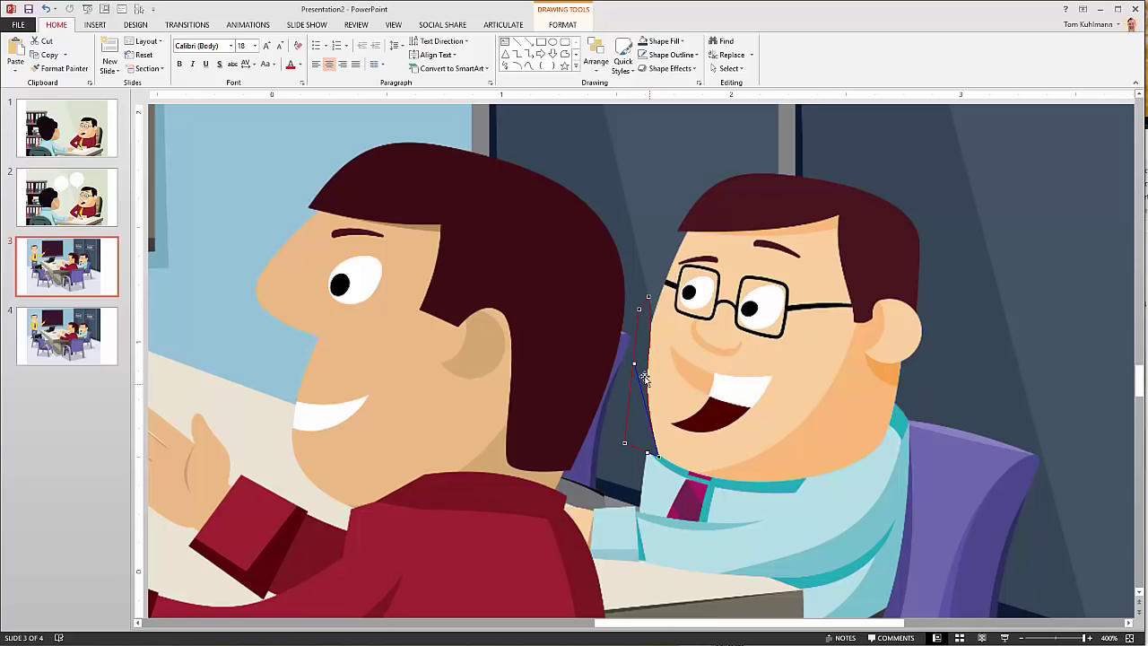
{"action": "left_click_drag", "start_coordinate": [635, 362], "coordinate": [636, 363]}
{"action": "left_click_drag", "start_coordinate": [635, 360], "coordinate": [634, 363]}
{"action": "left_click", "coordinate": [1088, 399]}
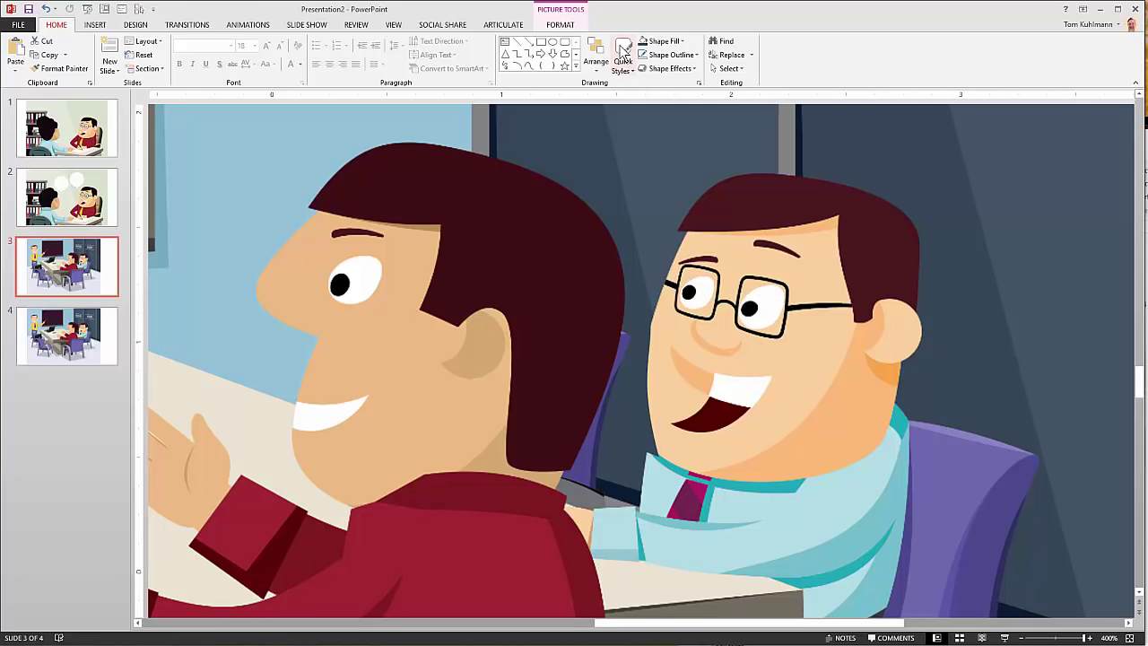
Draw a short open curve as an upper eyelid across the eye in the larger lens of the man's glasses.
{"action": "left_click", "coordinate": [526, 67]}
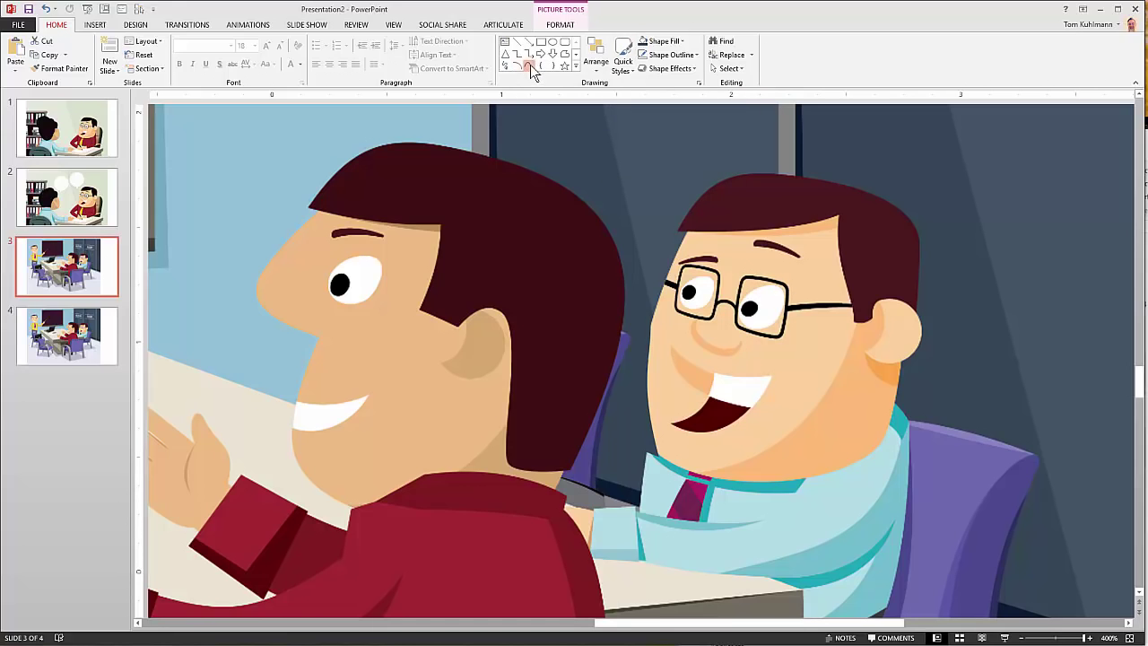
{"action": "left_click", "coordinate": [743, 307]}
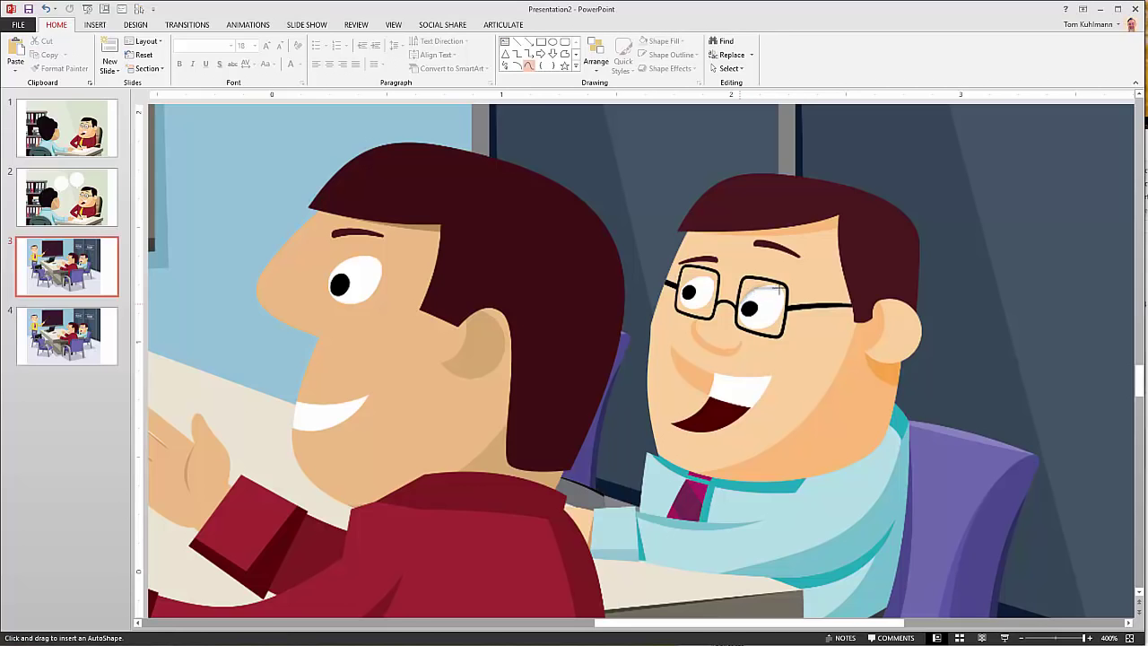
{"action": "double_click", "coordinate": [779, 288]}
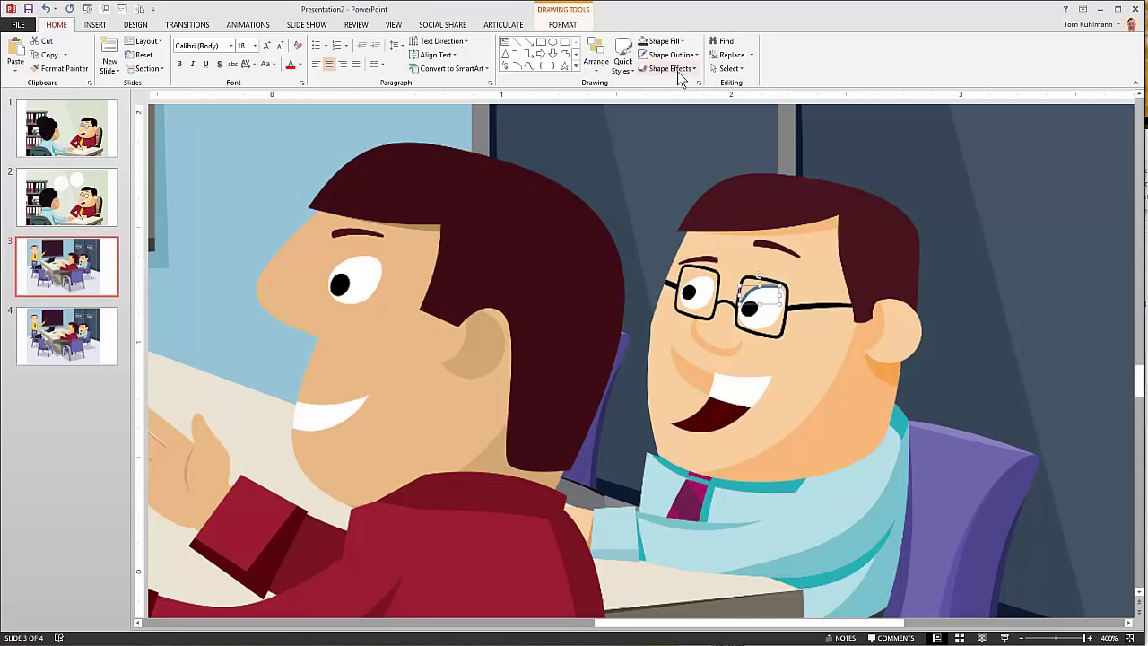
{"action": "left_click", "coordinate": [682, 42]}
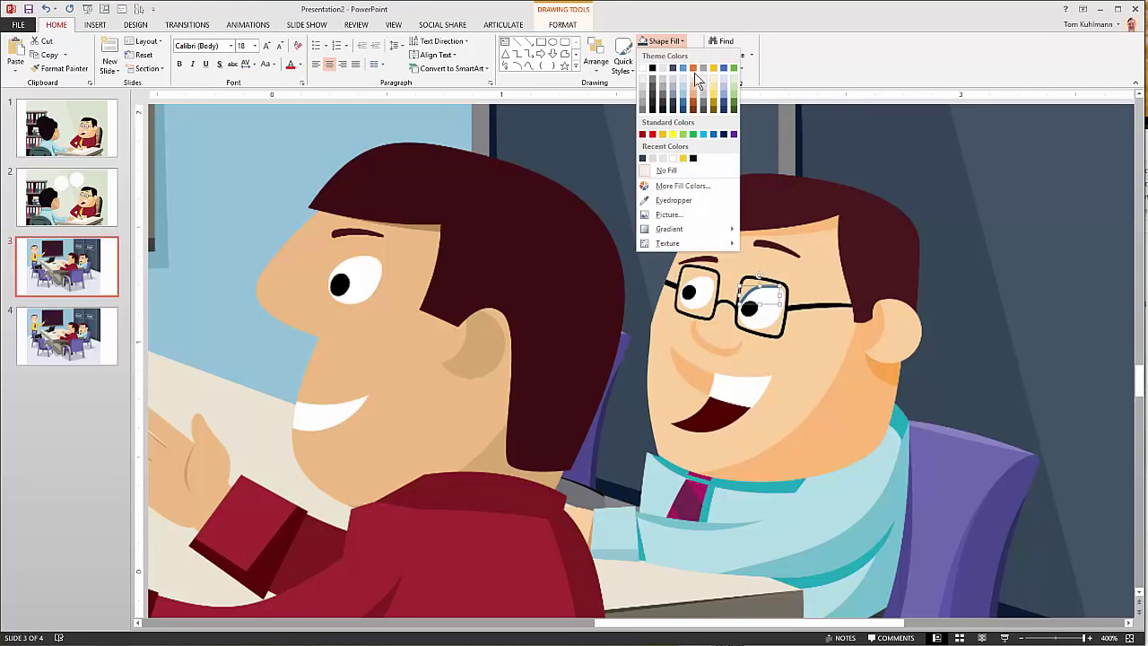
{"action": "left_click", "coordinate": [650, 207]}
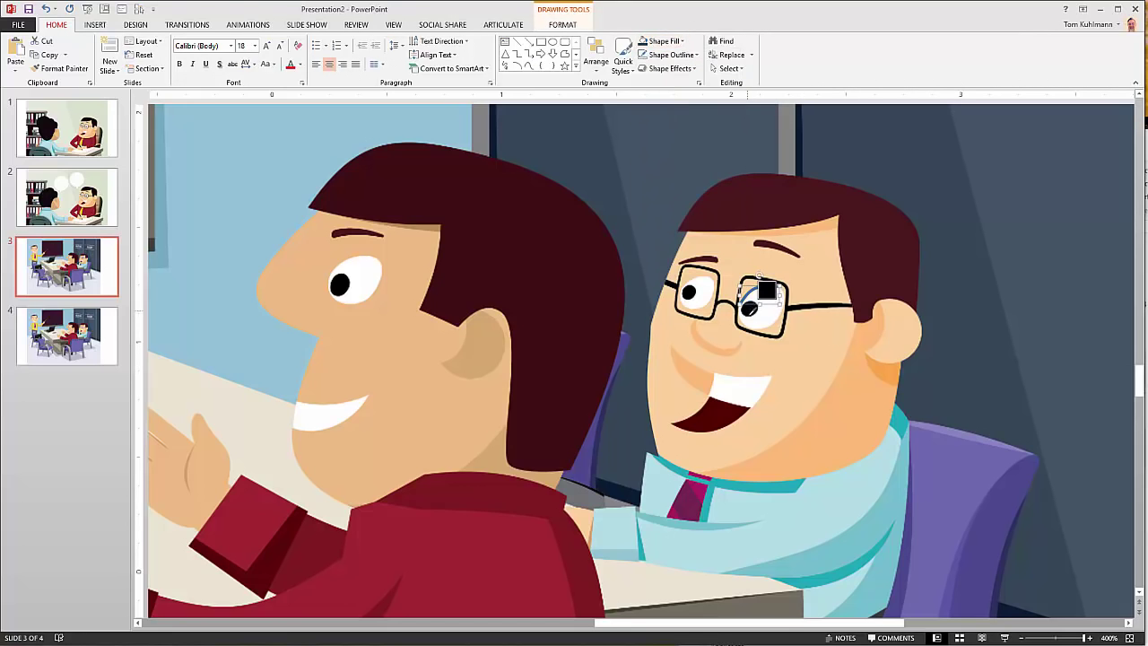
{"action": "left_click", "coordinate": [754, 311]}
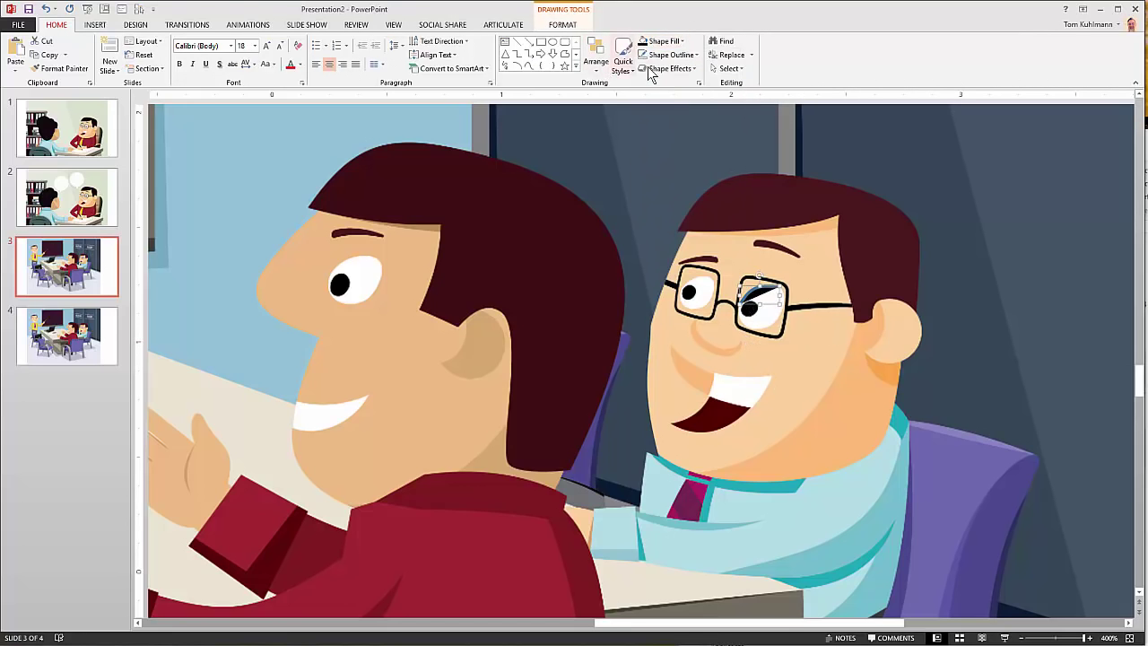
{"action": "left_click", "coordinate": [46, 9]}
Colour the eyelid curve's outline with the black sampled by eyedropper from the pupil.
{"action": "left_click", "coordinate": [691, 55]}
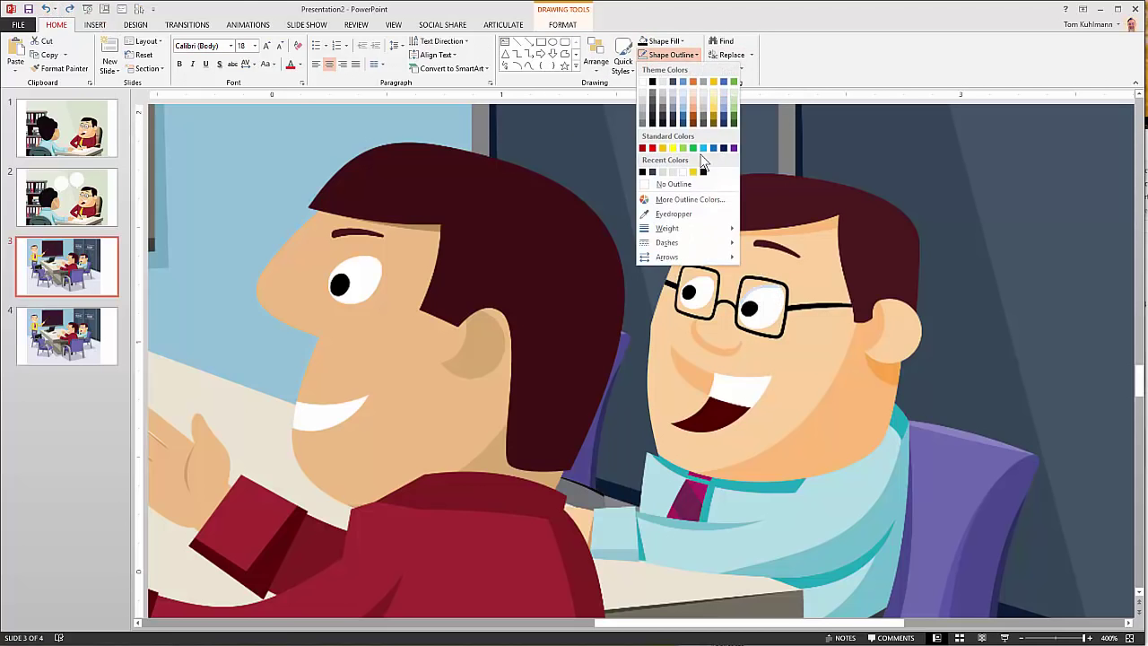
{"action": "left_click", "coordinate": [646, 215]}
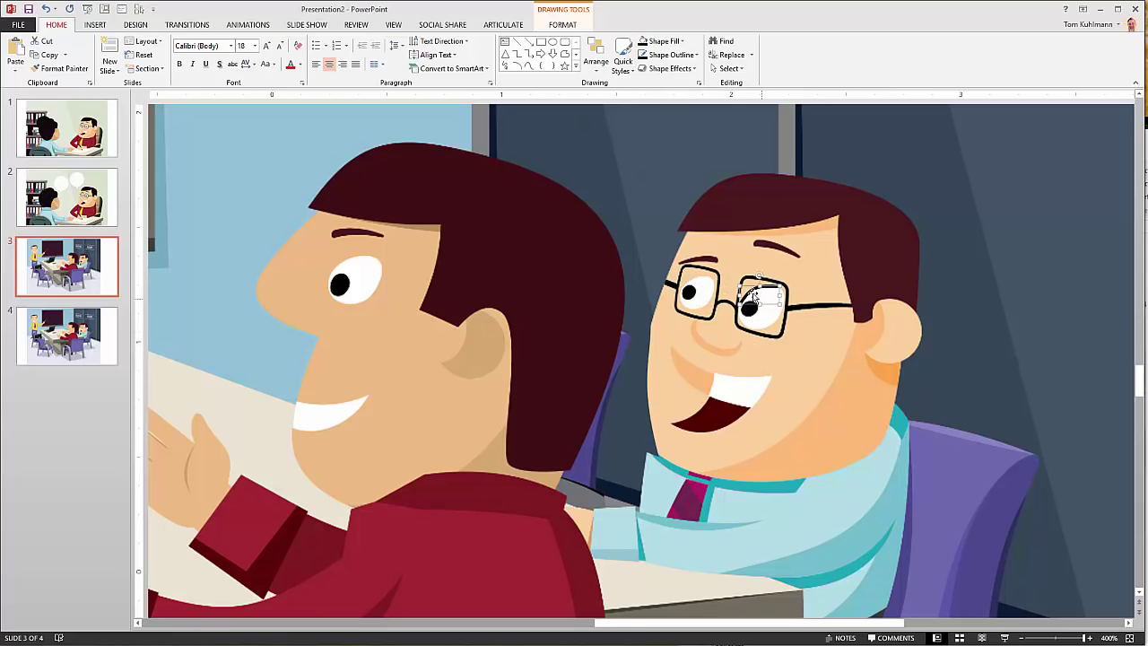
Copy the eyelid curve onto the eye in the smaller lens and edit its points to fit that eye.
{"action": "left_click_drag", "start_coordinate": [748, 294], "coordinate": [689, 299]}
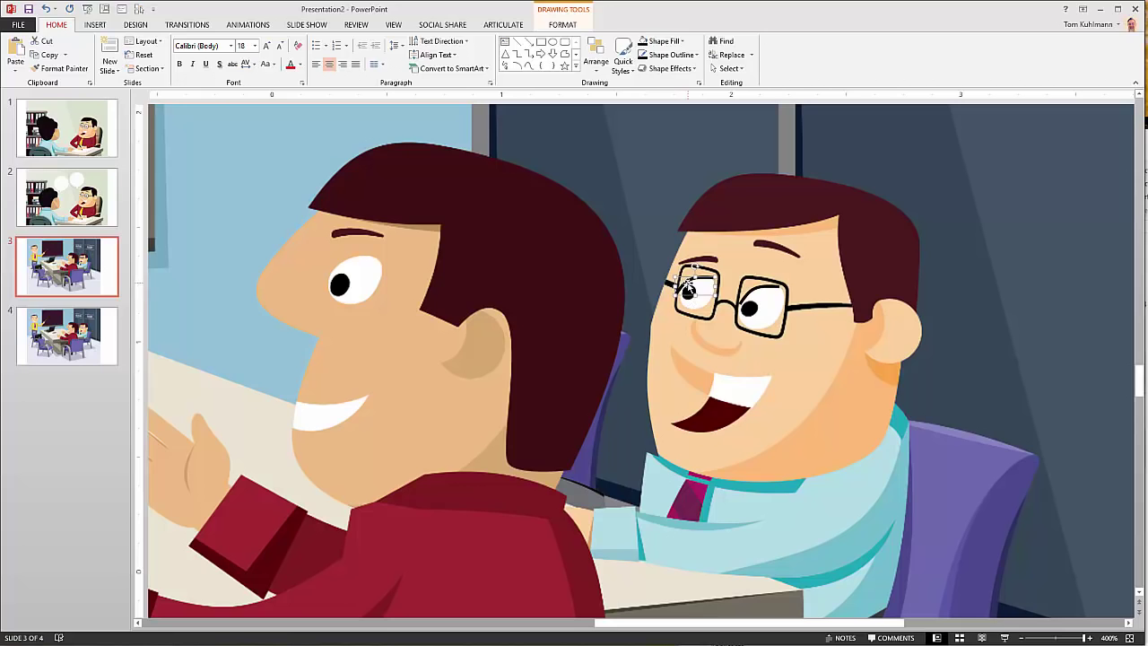
{"action": "right_click", "coordinate": [688, 286]}
{"action": "left_click", "coordinate": [677, 310]}
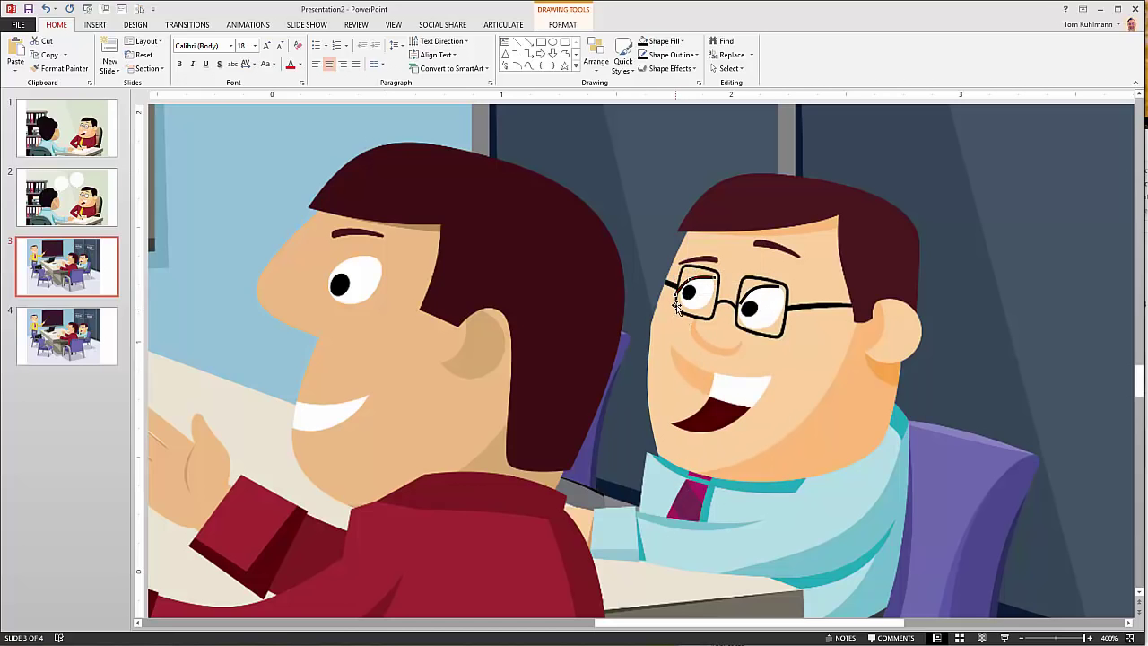
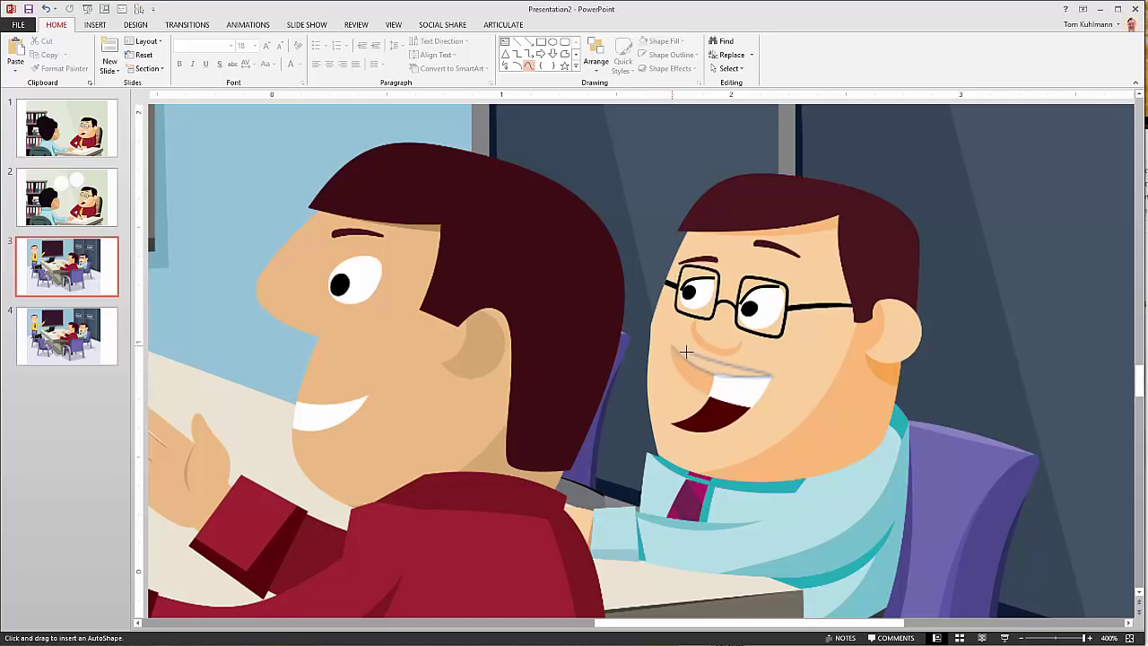
Draw a thin closed curve as an upper lip above the teeth of the man with glasses and remove its outline.
{"action": "left_click", "coordinate": [674, 346]}
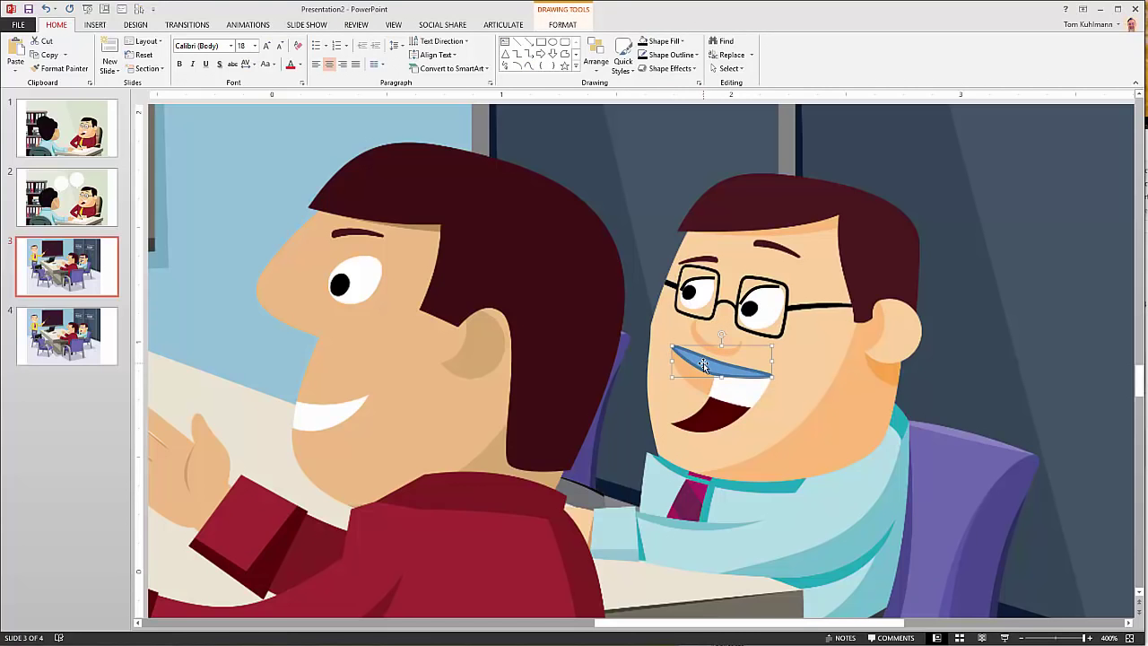
{"action": "left_click", "coordinate": [695, 54]}
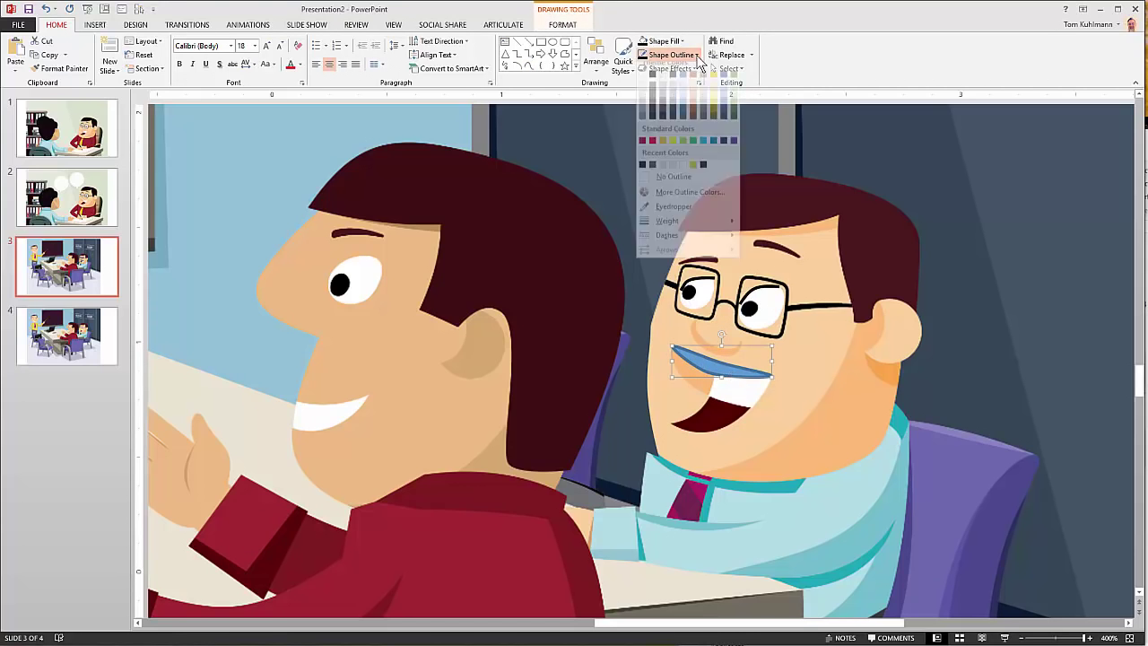
{"action": "left_click", "coordinate": [674, 186]}
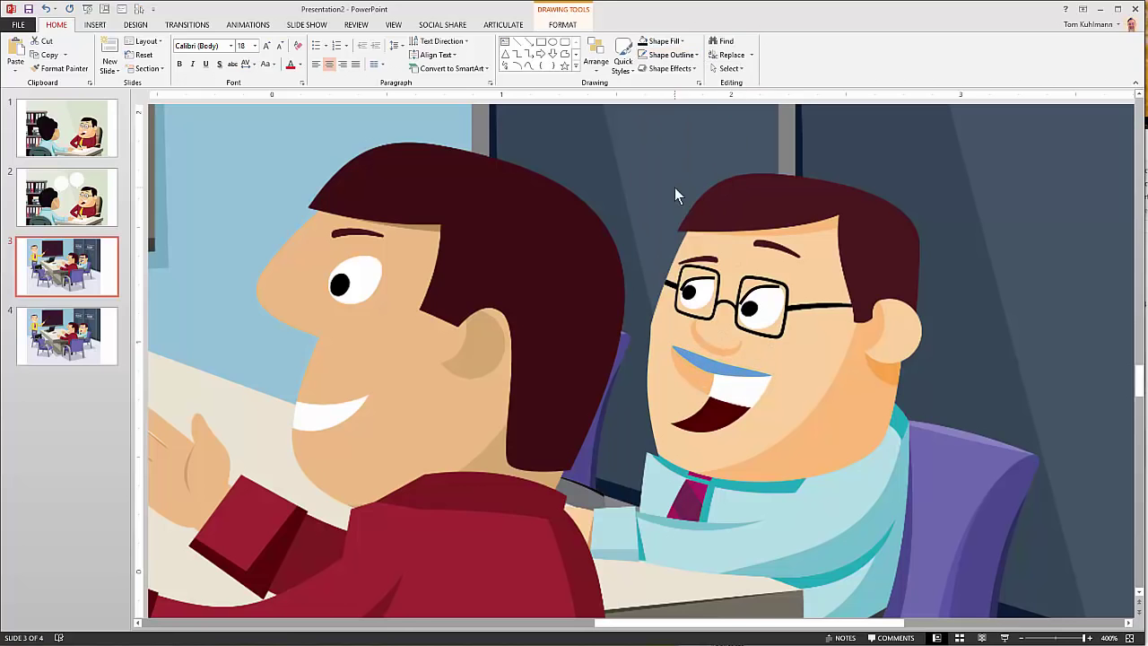
Fill the upper-lip shape with the dark red sampled from the shoulder of the other man's shirt.
{"action": "left_click", "coordinate": [682, 42]}
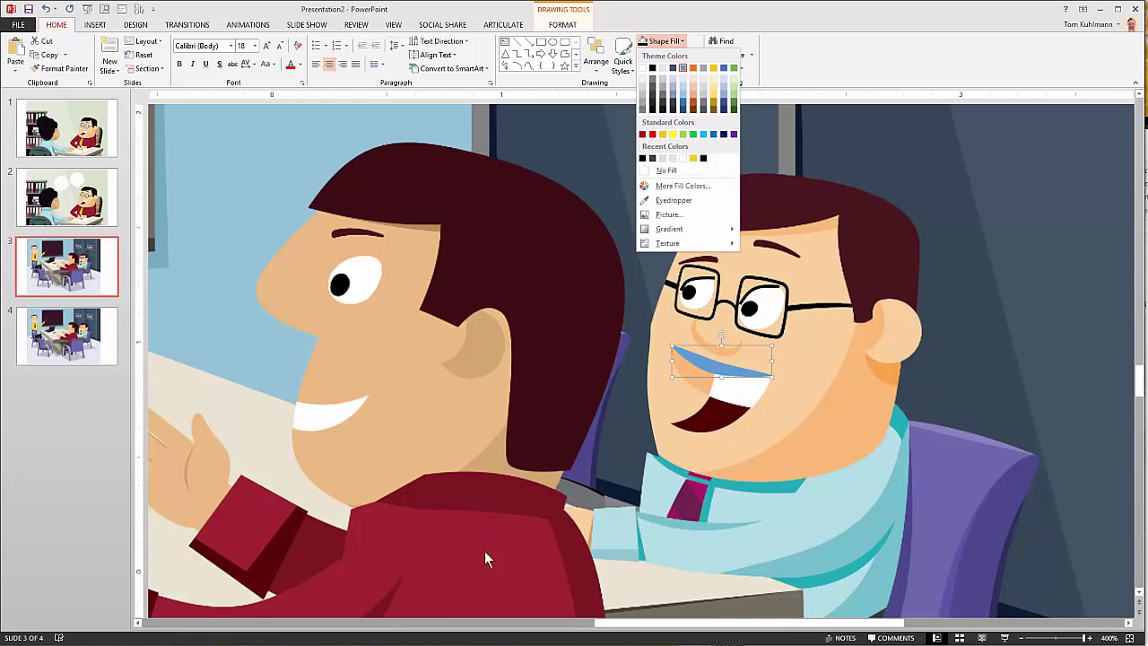
{"action": "left_click", "coordinate": [673, 200]}
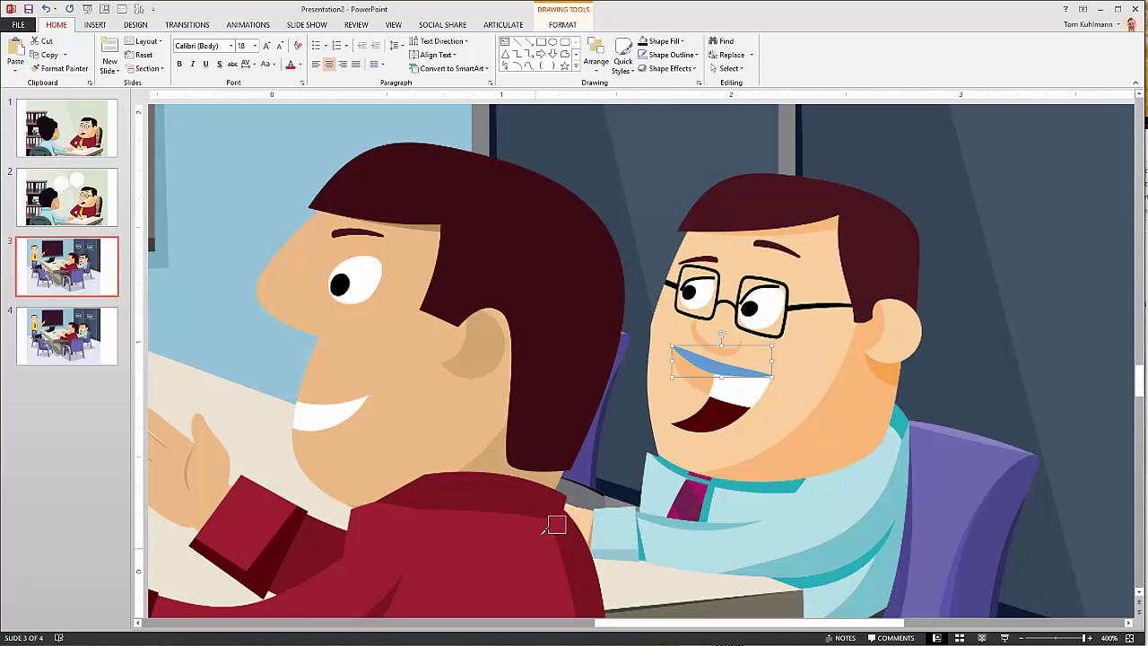
{"action": "left_click", "coordinate": [500, 493]}
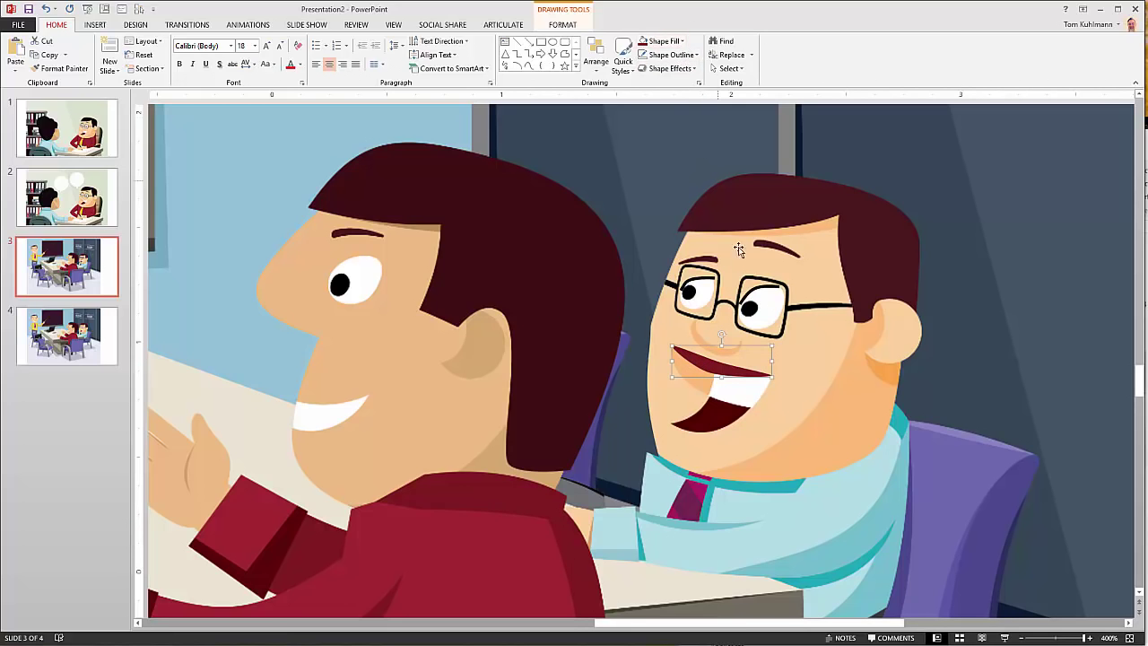
Set the upper-lip shape's fill transparency to 81%.
{"action": "right_click", "coordinate": [725, 372]}
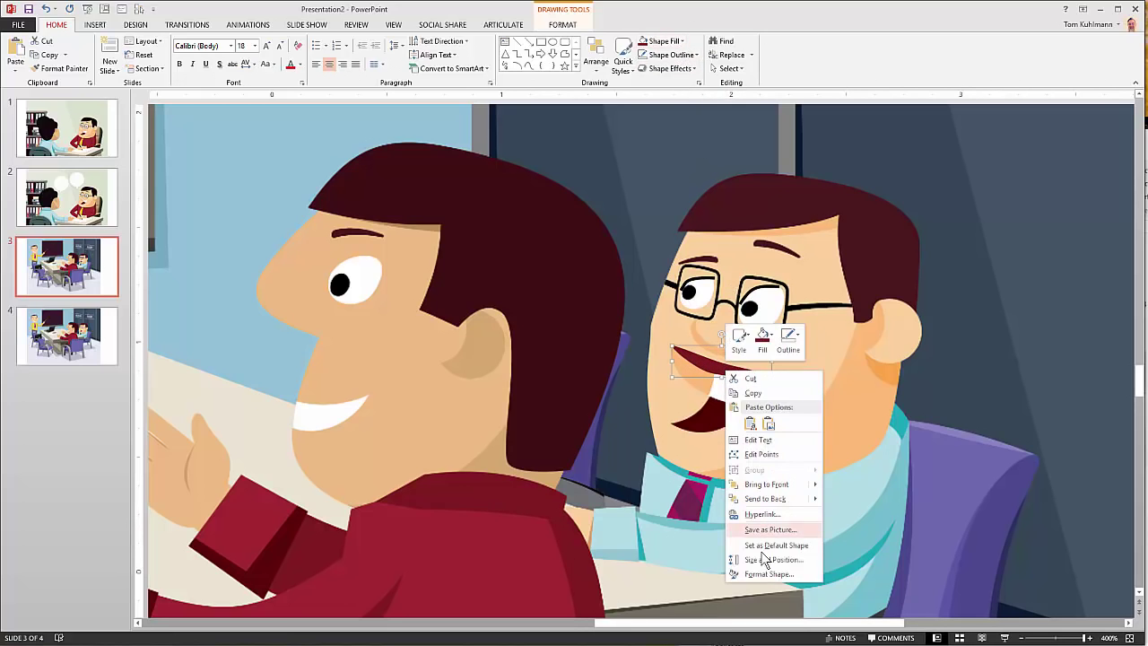
{"action": "left_click", "coordinate": [831, 519]}
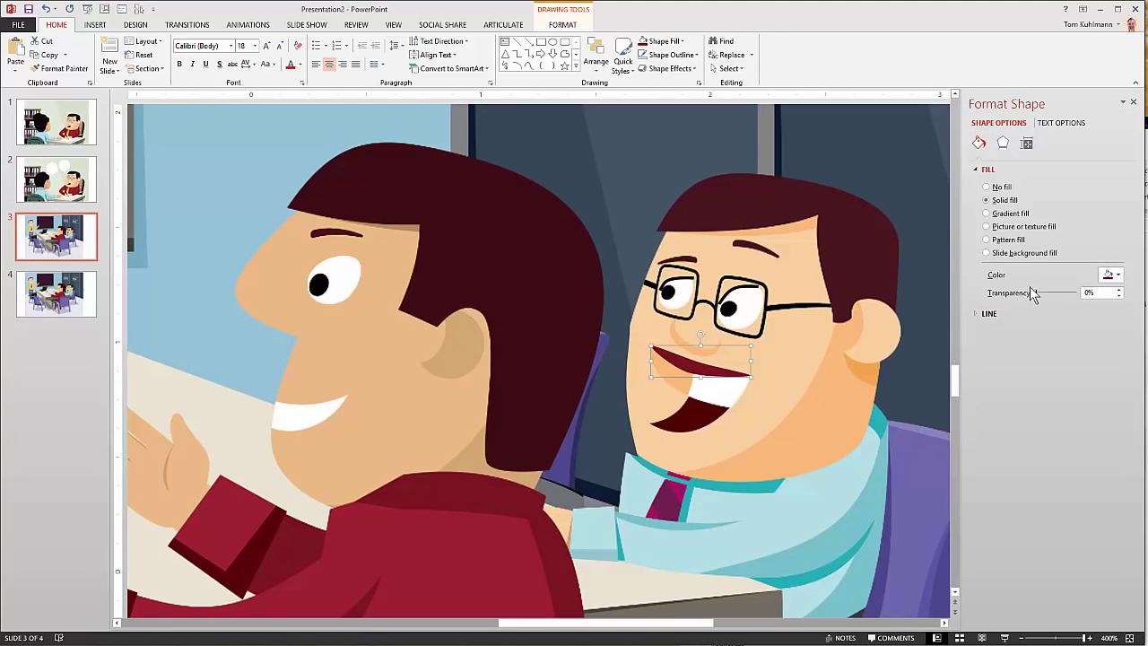
{"action": "left_click_drag", "start_coordinate": [1035, 295], "coordinate": [1073, 304]}
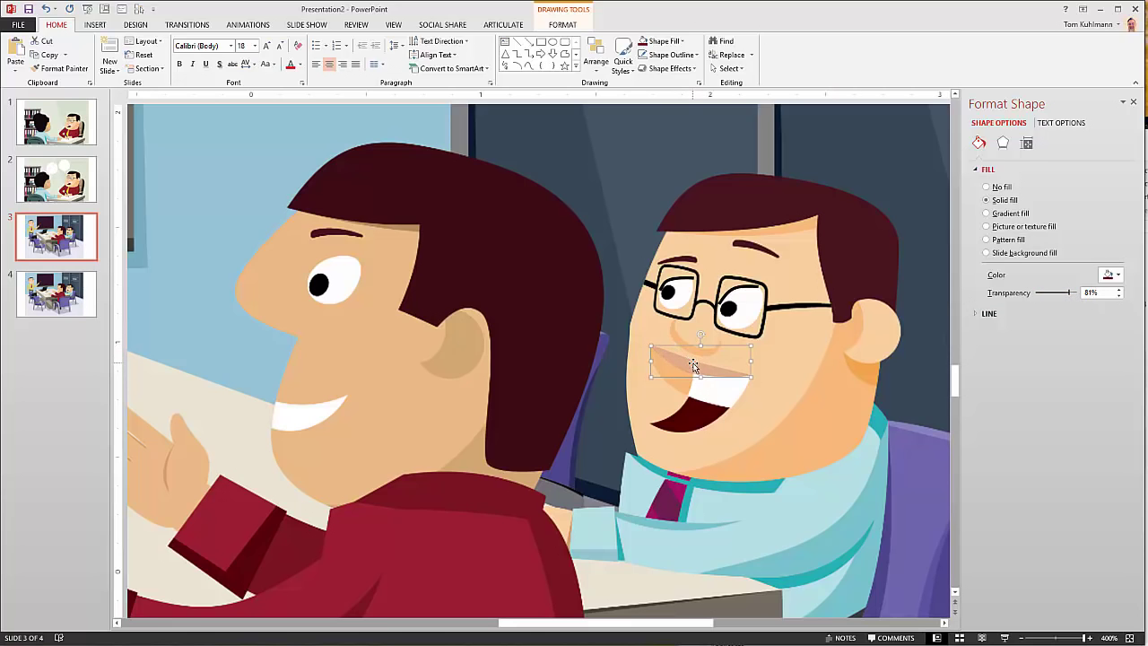
Edit the upper lip's points so the middle of its upper edge dips slightly.
{"action": "right_click", "coordinate": [699, 370]}
{"action": "left_click", "coordinate": [729, 447]}
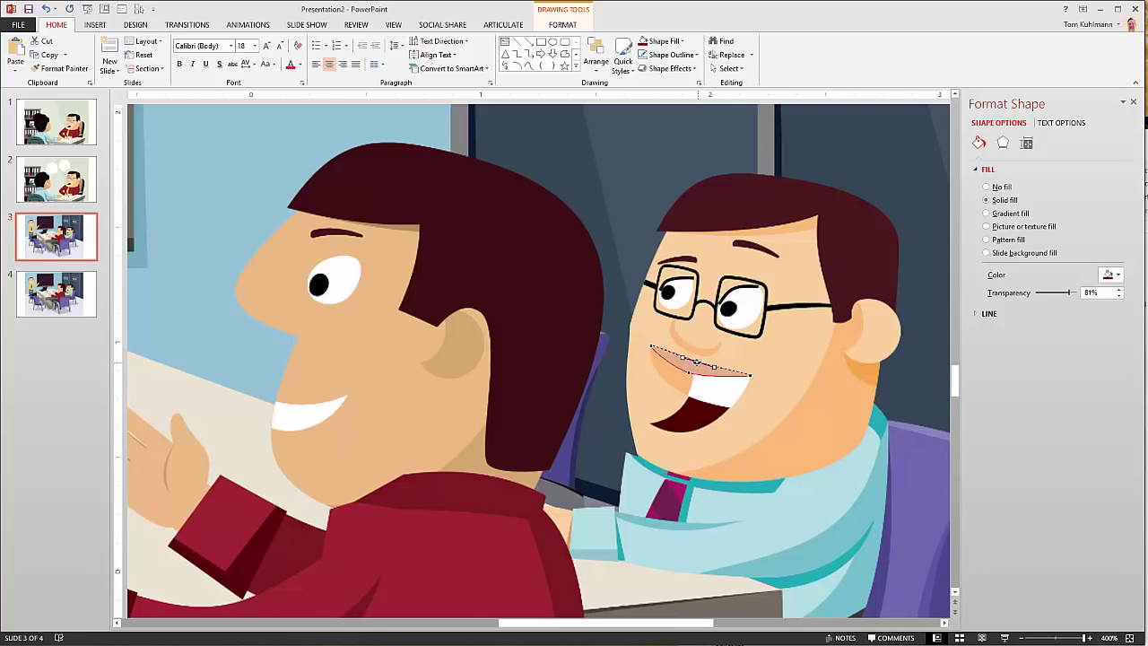
{"action": "left_click_drag", "start_coordinate": [696, 362], "coordinate": [695, 364]}
Draw a small closed curve as a lower lip along the underside of the open mouth of the man with glasses.
{"action": "left_click", "coordinate": [528, 65]}
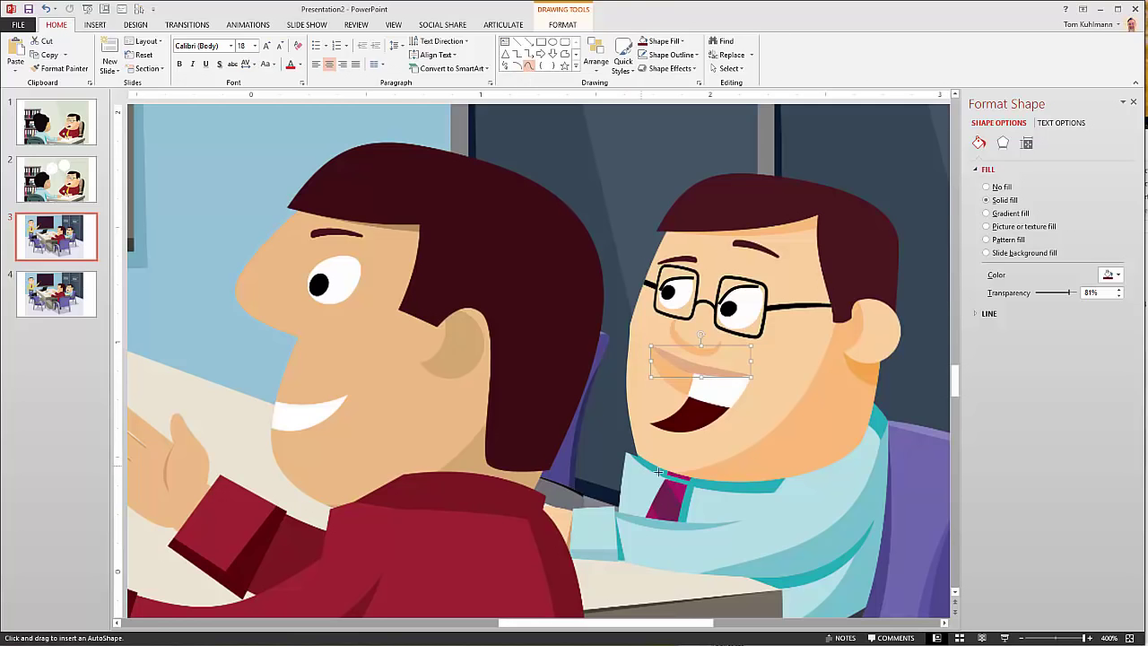
{"action": "left_click", "coordinate": [666, 440]}
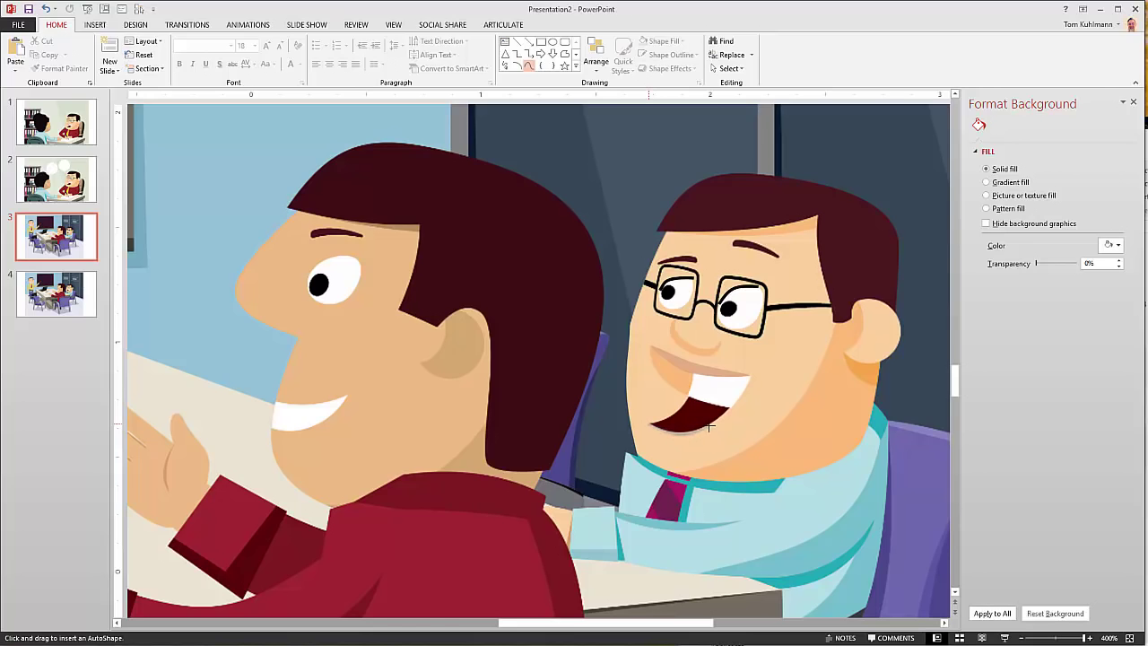
{"action": "double_click", "coordinate": [652, 431]}
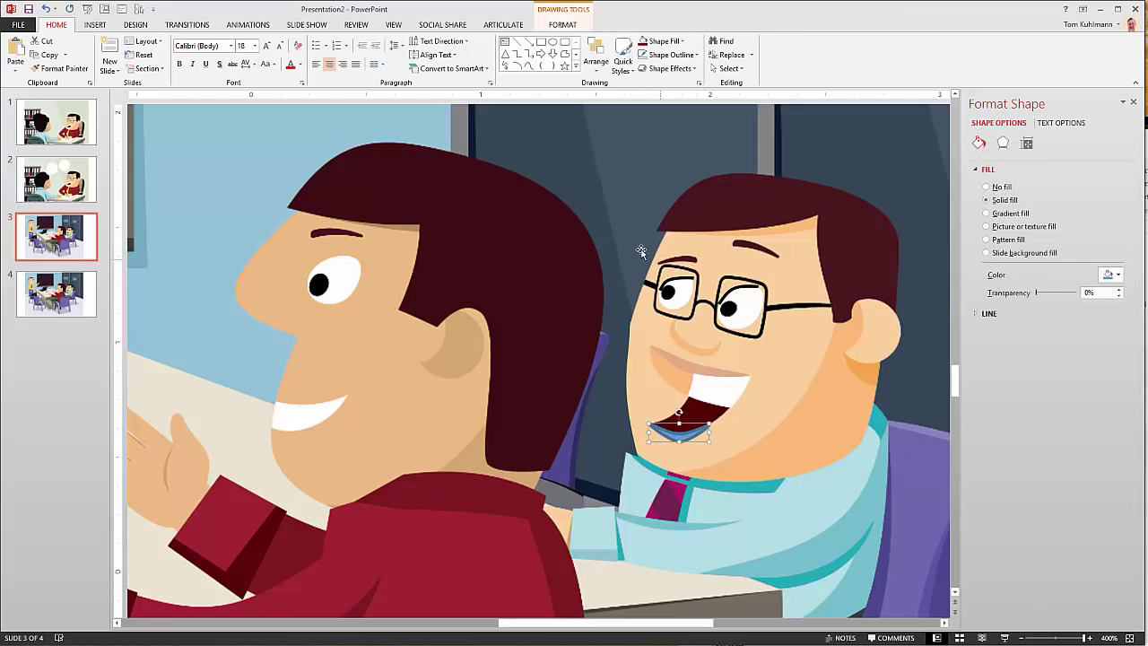
Copy the upper lip's formatting onto the lower-lip shape with Format Painter.
{"action": "left_click", "coordinate": [685, 370]}
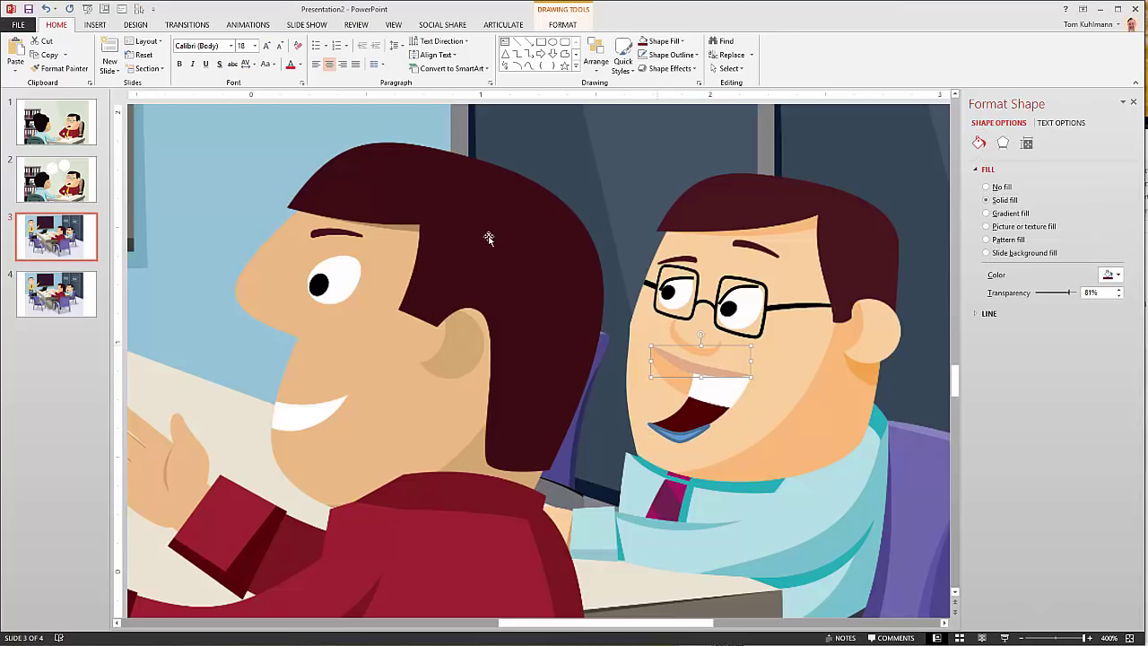
{"action": "left_click", "coordinate": [54, 70]}
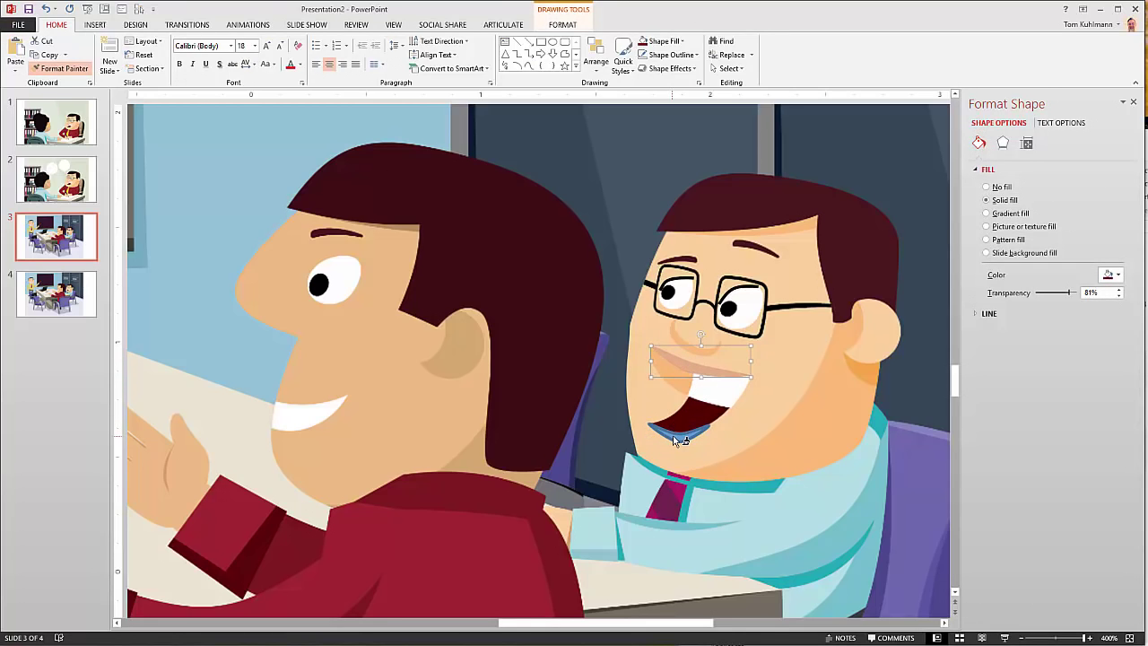
{"action": "left_click", "coordinate": [679, 430]}
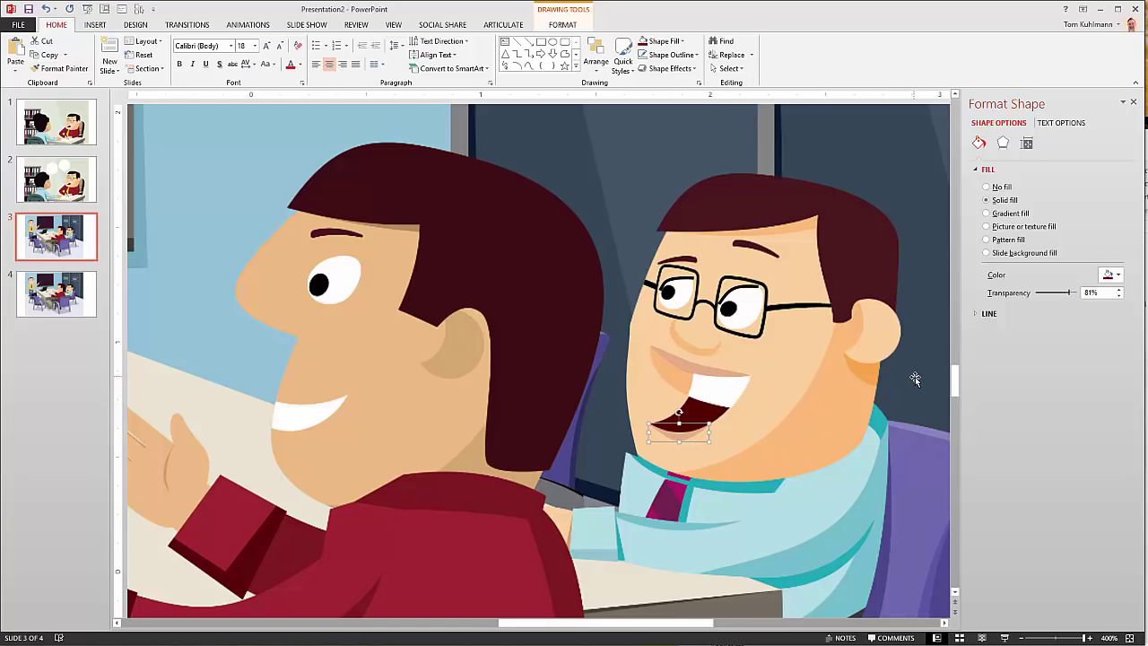
{"action": "left_click", "coordinate": [733, 406]}
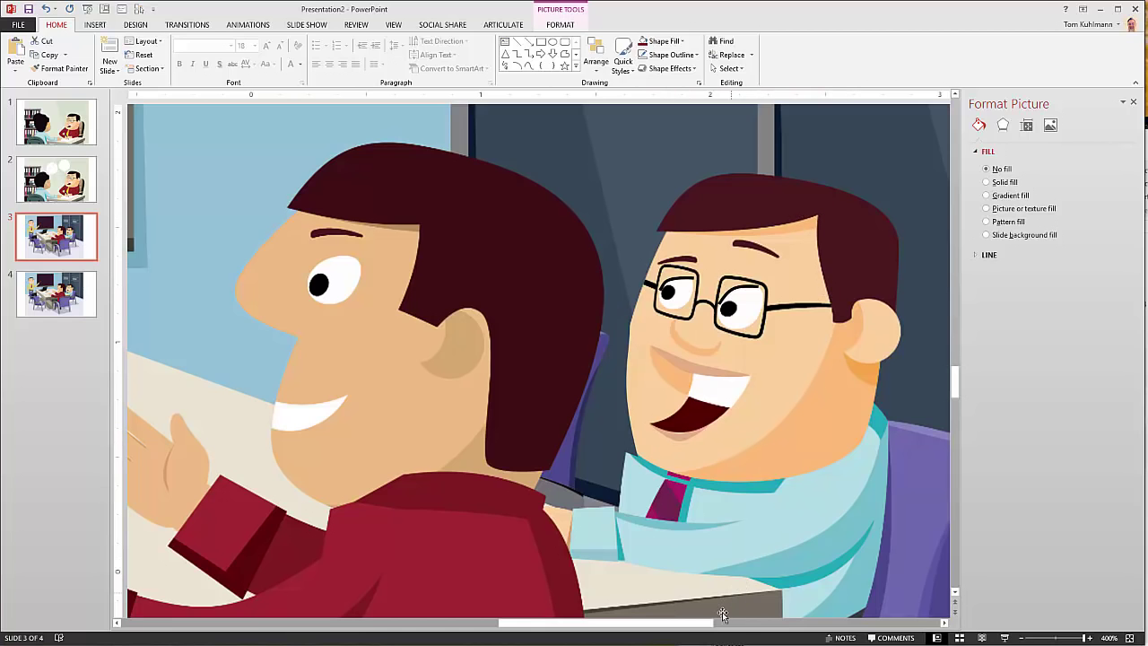
Draw a curve arching above the hair of the man with glasses, from the front hairline to above the ear.
{"action": "left_click_drag", "start_coordinate": [706, 625], "coordinate": [748, 631]}
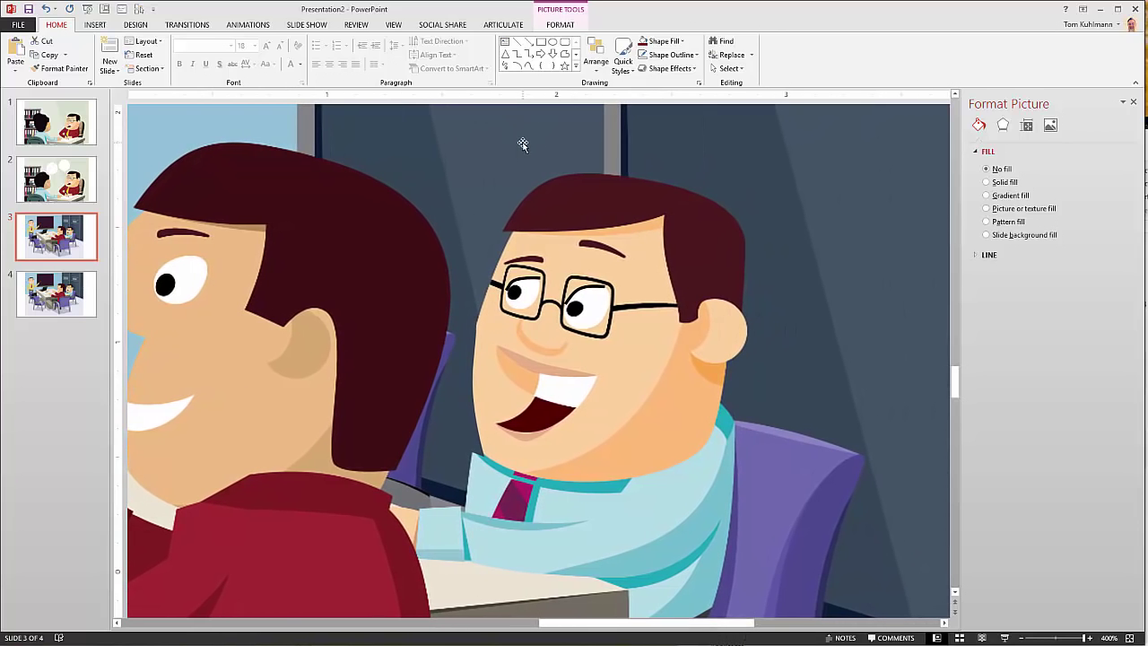
{"action": "left_click", "coordinate": [529, 68]}
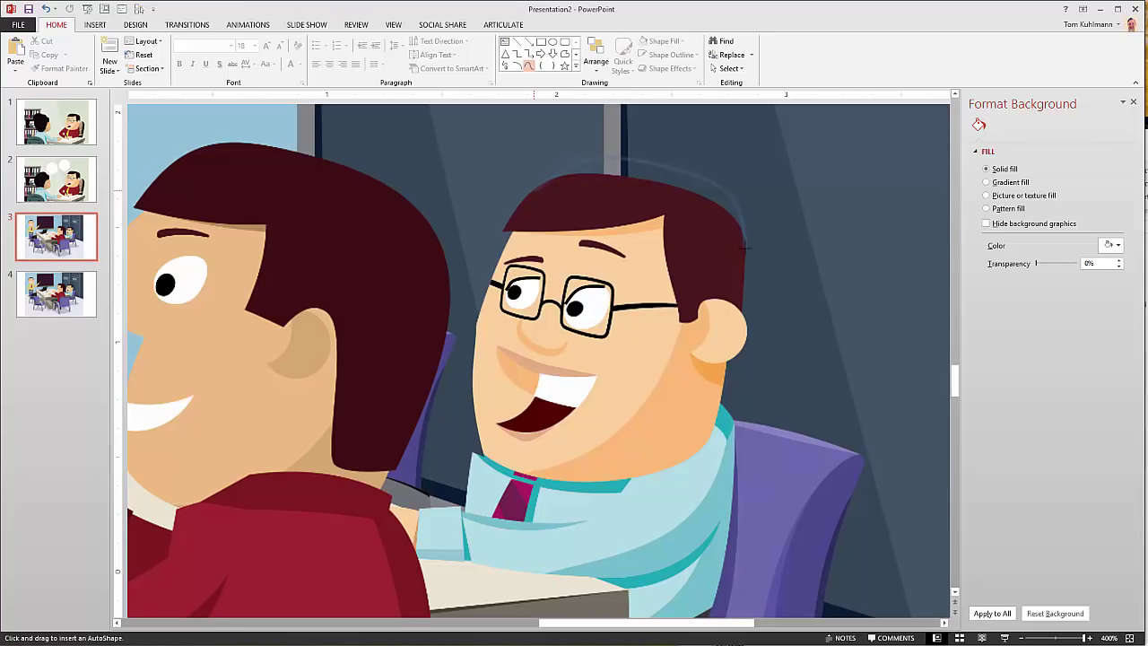
{"action": "double_click", "coordinate": [729, 272]}
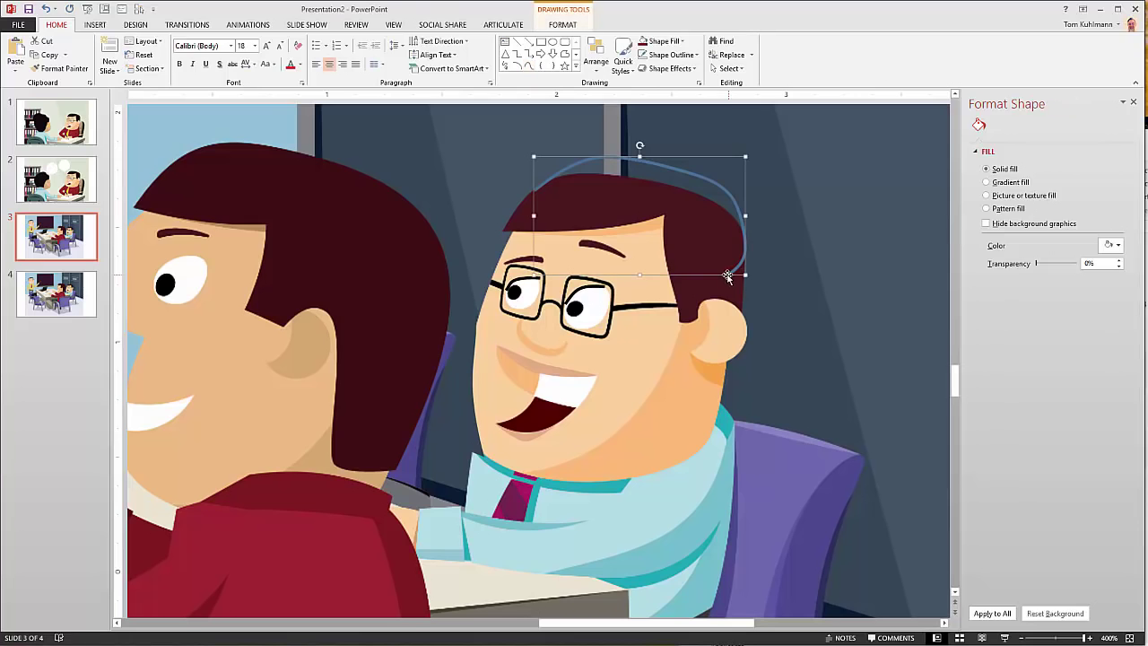
Fill the hair curve with the dark maroon sampled from the man's hair and remove its outline.
{"action": "left_click", "coordinate": [668, 41]}
{"action": "left_click", "coordinate": [673, 200]}
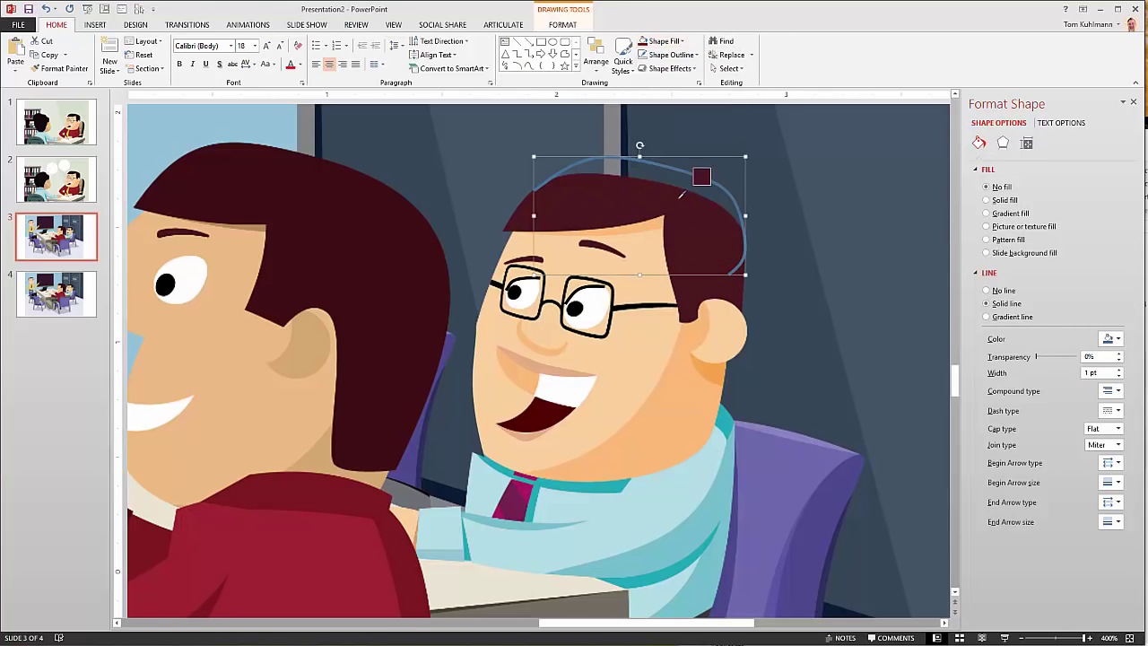
{"action": "left_click", "coordinate": [710, 271]}
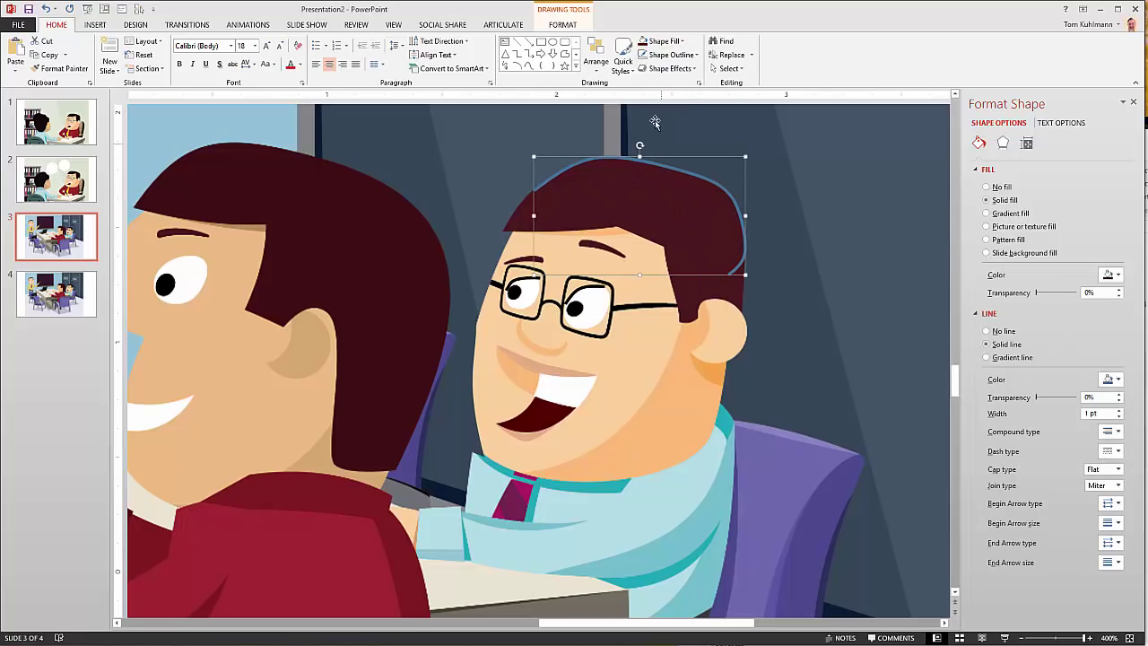
{"action": "left_click", "coordinate": [666, 55]}
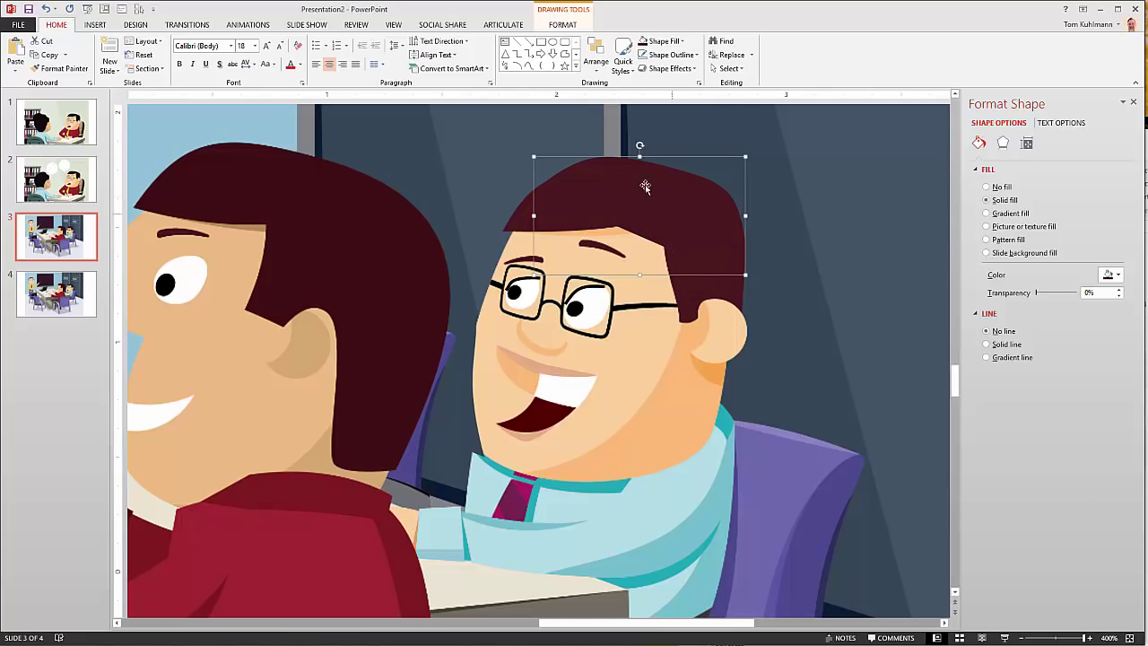
Draw a large circle and place it beside the ear of the man with glasses.
{"action": "left_click", "coordinate": [552, 42]}
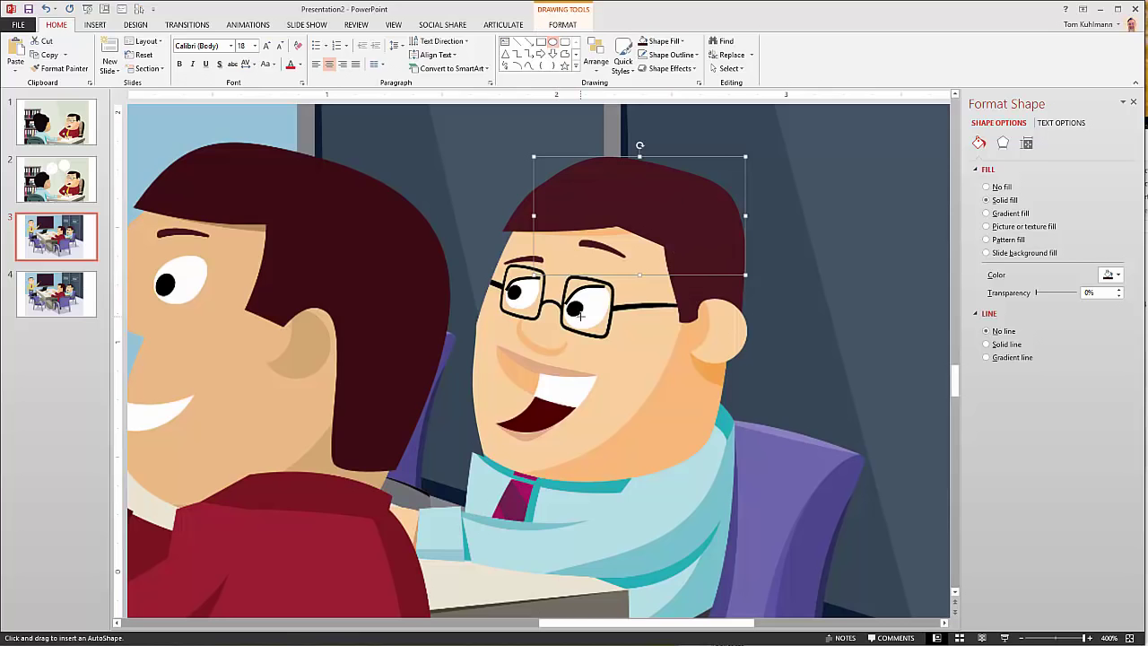
{"action": "left_click_drag", "start_coordinate": [579, 314], "coordinate": [720, 448]}
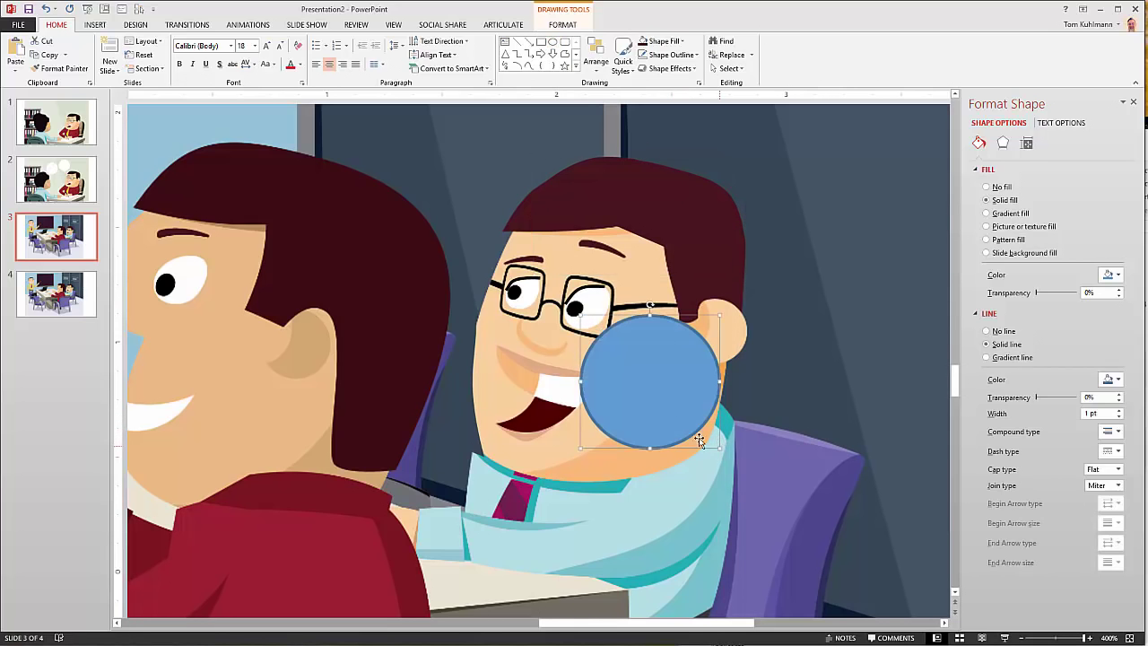
{"action": "left_click_drag", "start_coordinate": [662, 417], "coordinate": [780, 373]}
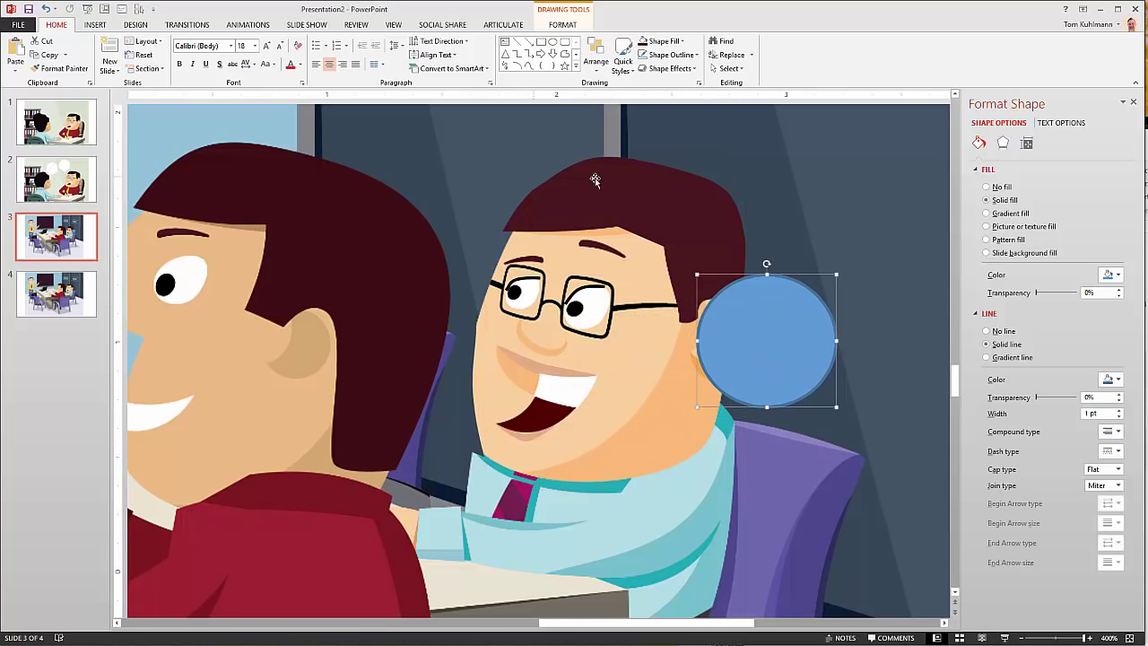
Copy the hair shape's formatting onto the circle and position it as a bun at the upper back of the head.
{"action": "left_click", "coordinate": [664, 231]}
{"action": "left_click", "coordinate": [79, 68]}
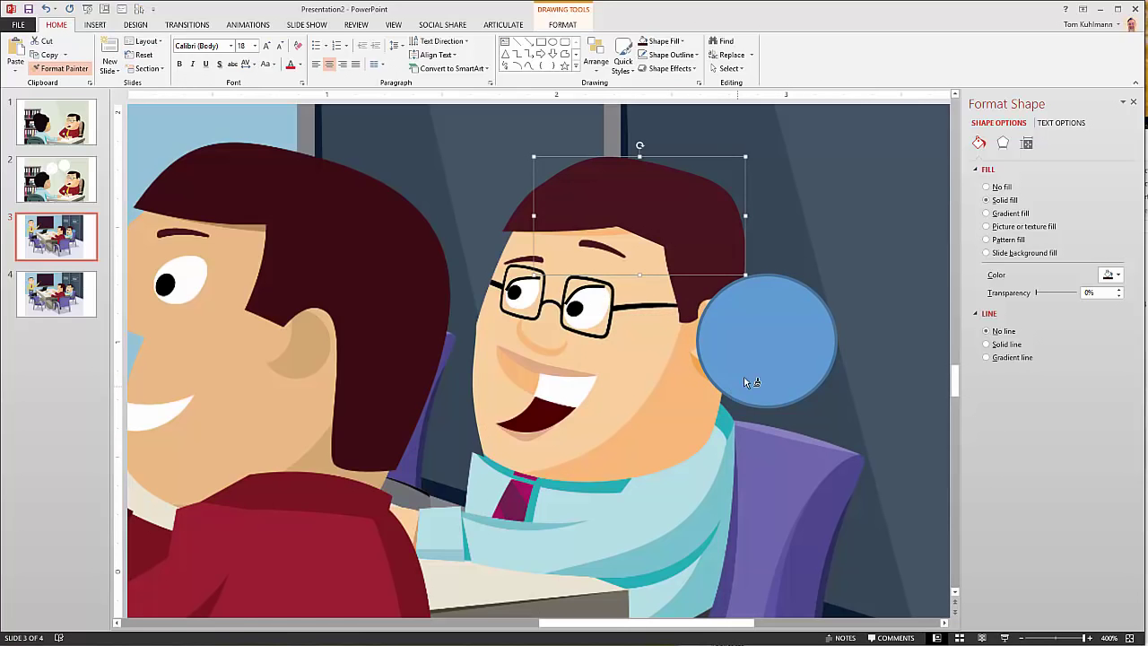
{"action": "left_click", "coordinate": [748, 375]}
{"action": "left_click_drag", "start_coordinate": [774, 362], "coordinate": [715, 192]}
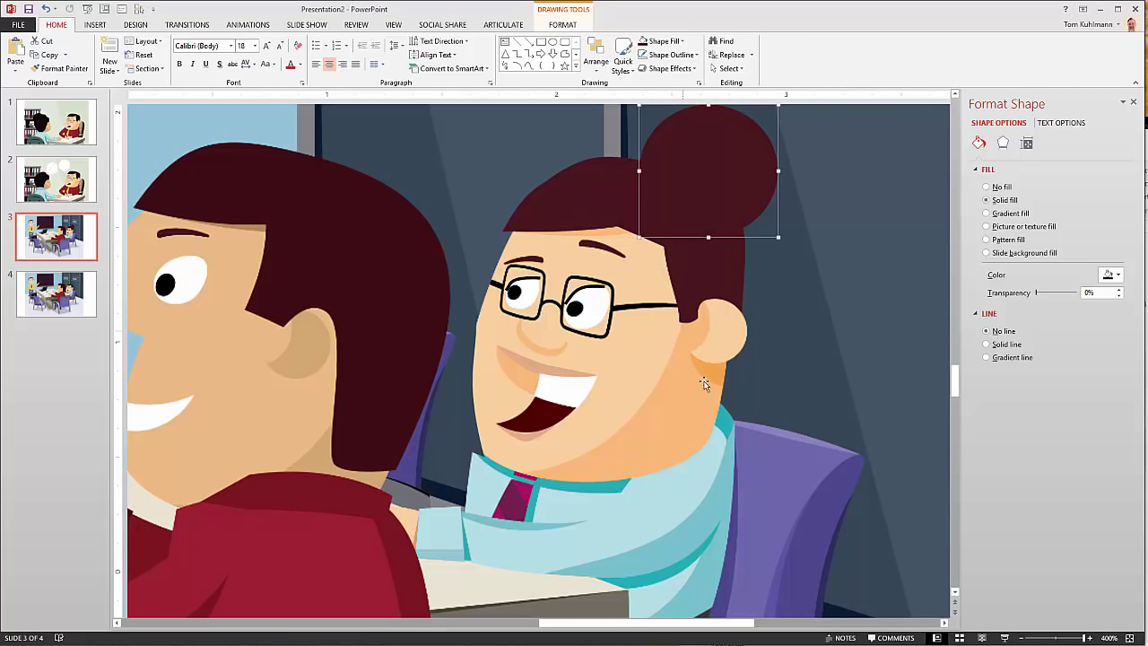
Draw a circle and shrink it to a small earring just below the ear.
{"action": "left_click", "coordinate": [552, 43]}
{"action": "left_click_drag", "start_coordinate": [660, 375], "coordinate": [891, 607]}
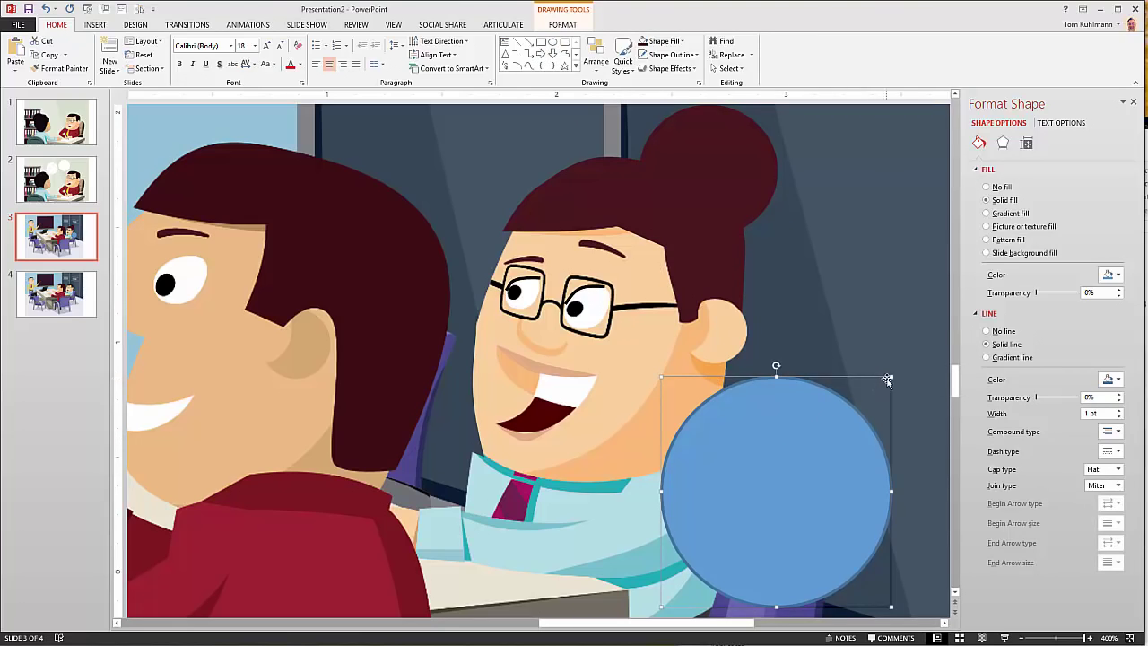
{"action": "left_click_drag", "start_coordinate": [891, 378], "coordinate": [709, 356]}
Remove the earring's outline and fill it with the teal sampled from the shirt collar.
{"action": "left_click", "coordinate": [646, 56]}
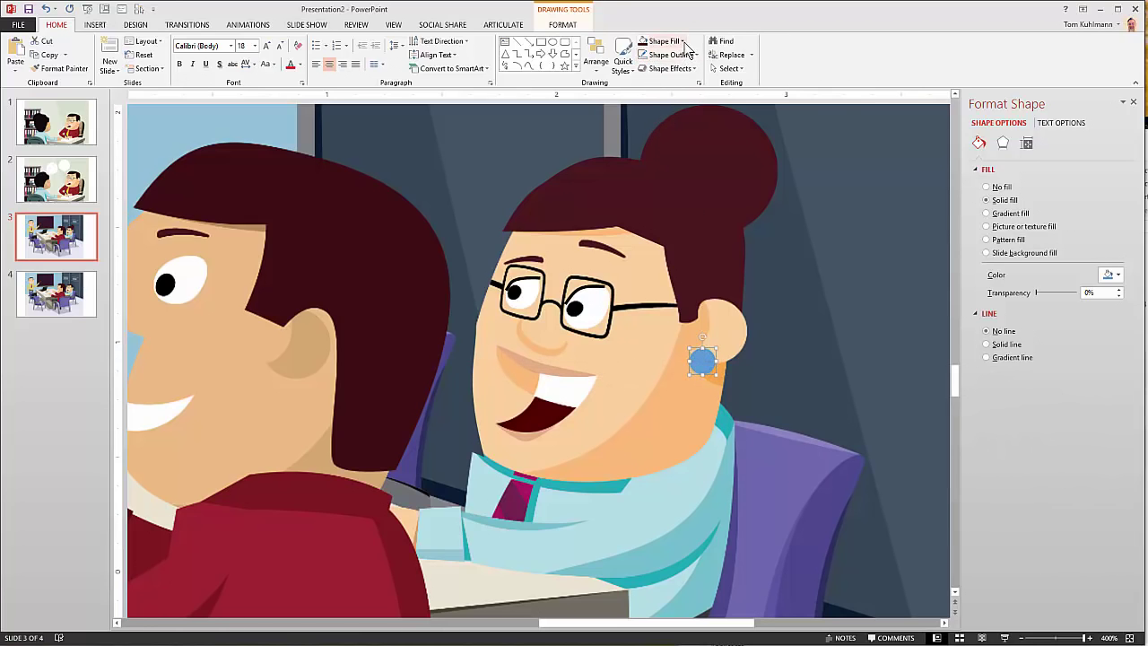
{"action": "left_click", "coordinate": [681, 41]}
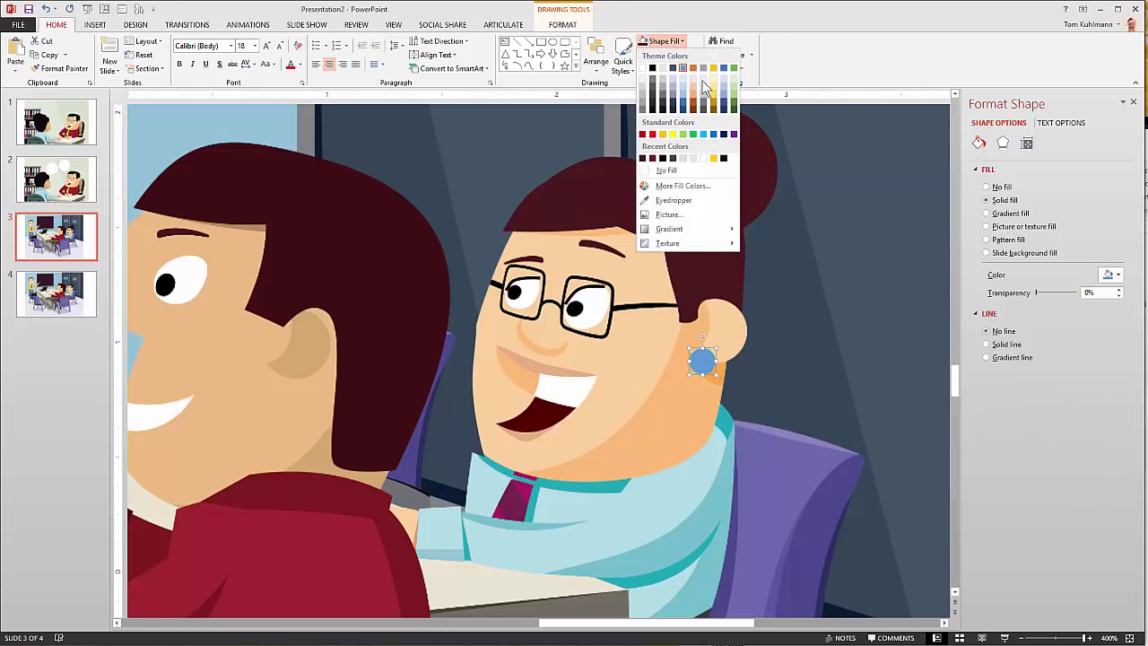
{"action": "left_click", "coordinate": [713, 157]}
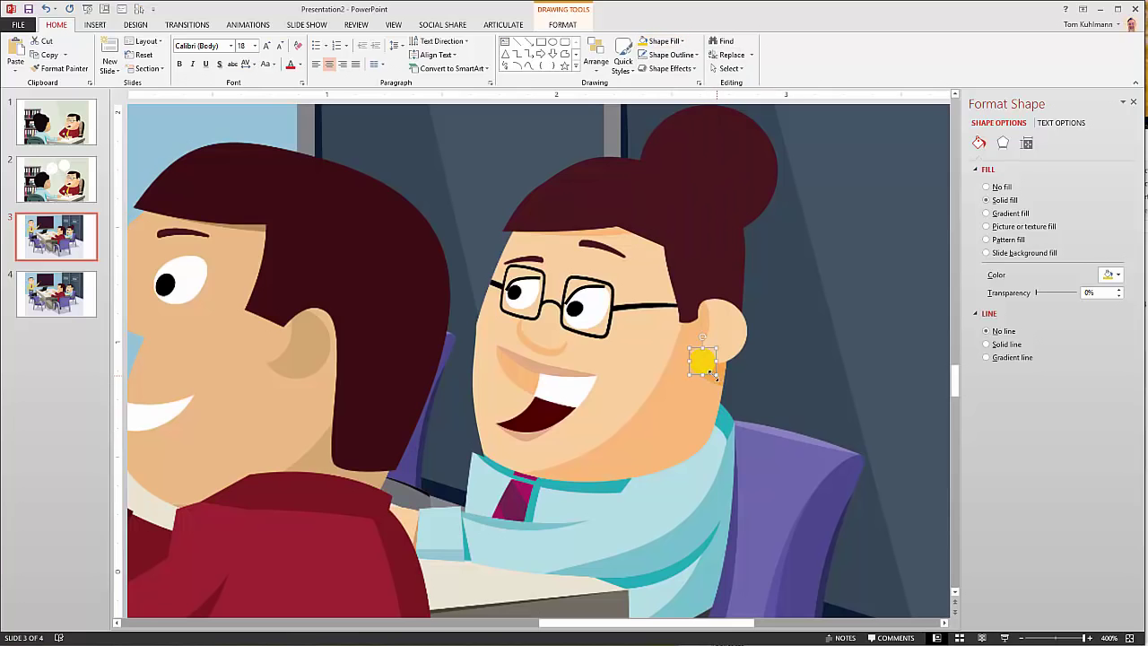
{"action": "left_click", "coordinate": [683, 45]}
{"action": "left_click", "coordinate": [677, 195]}
{"action": "left_click", "coordinate": [559, 489]}
{"action": "left_click", "coordinate": [772, 426]}
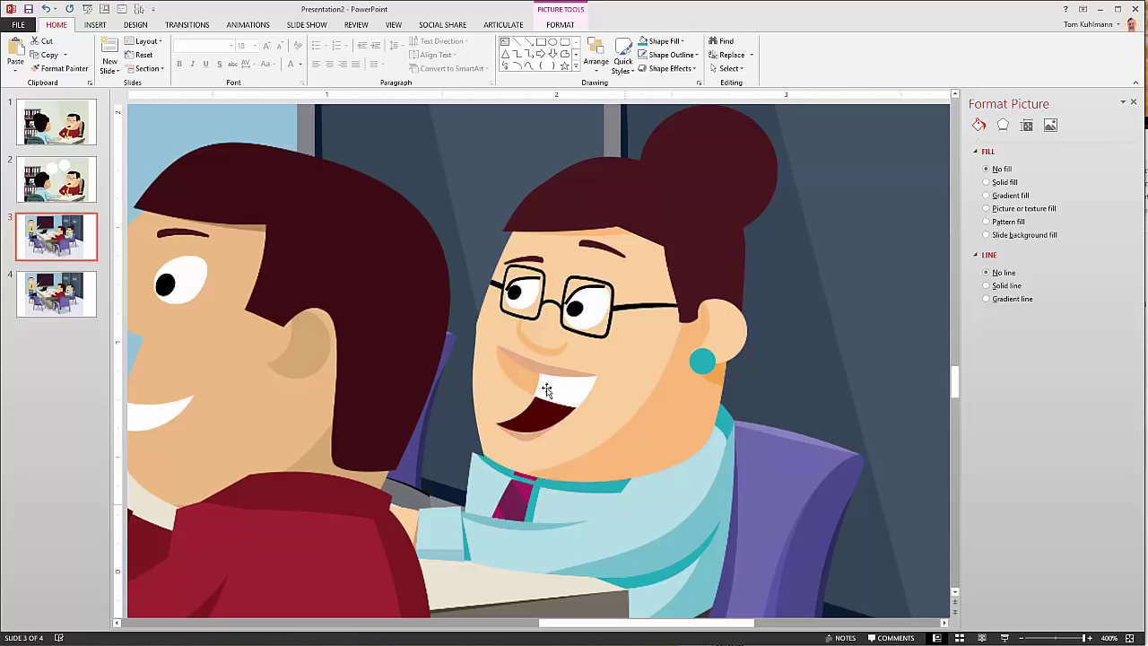
{"action": "left_click", "coordinate": [564, 53]}
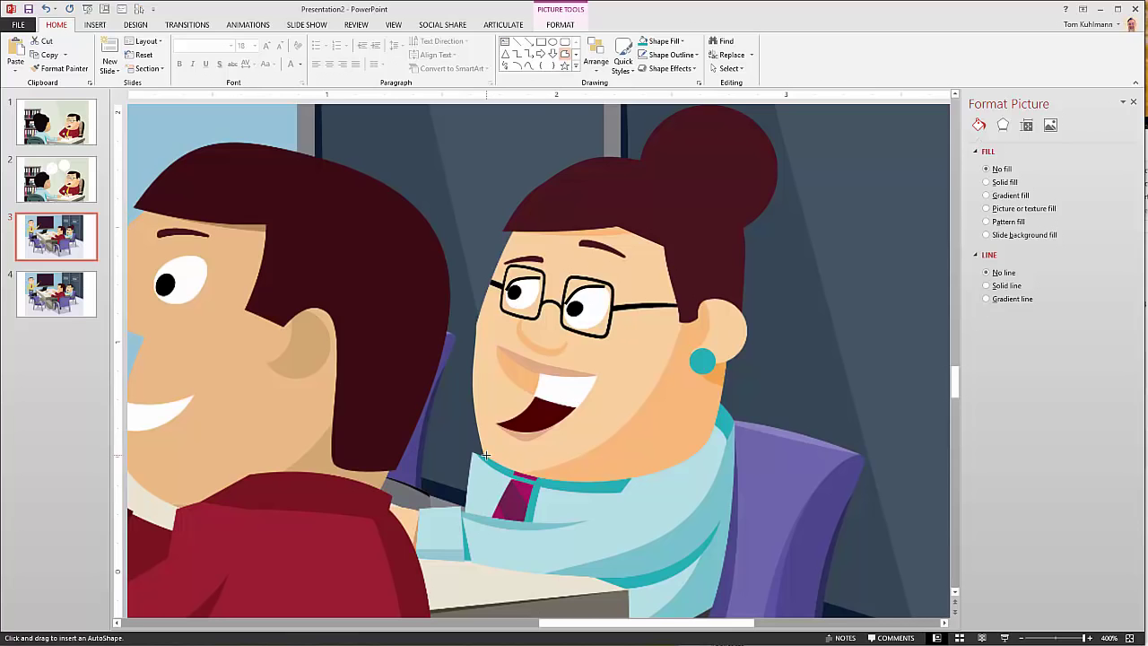
{"action": "left_click_drag", "start_coordinate": [484, 455], "coordinate": [486, 458]}
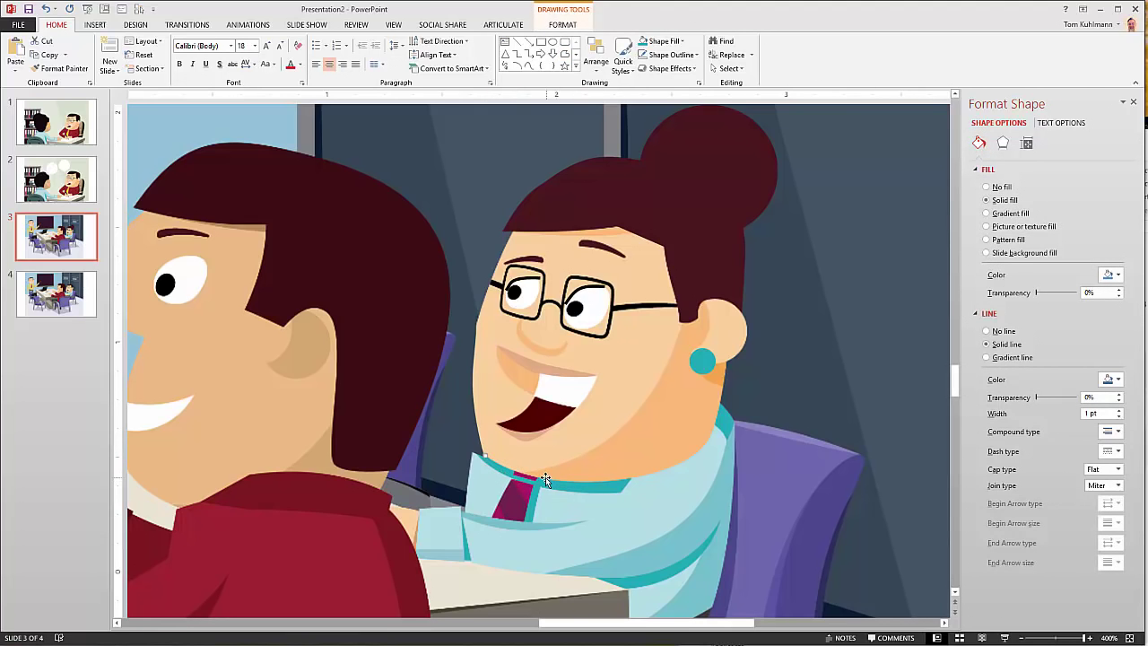
{"action": "left_click", "coordinate": [549, 481]}
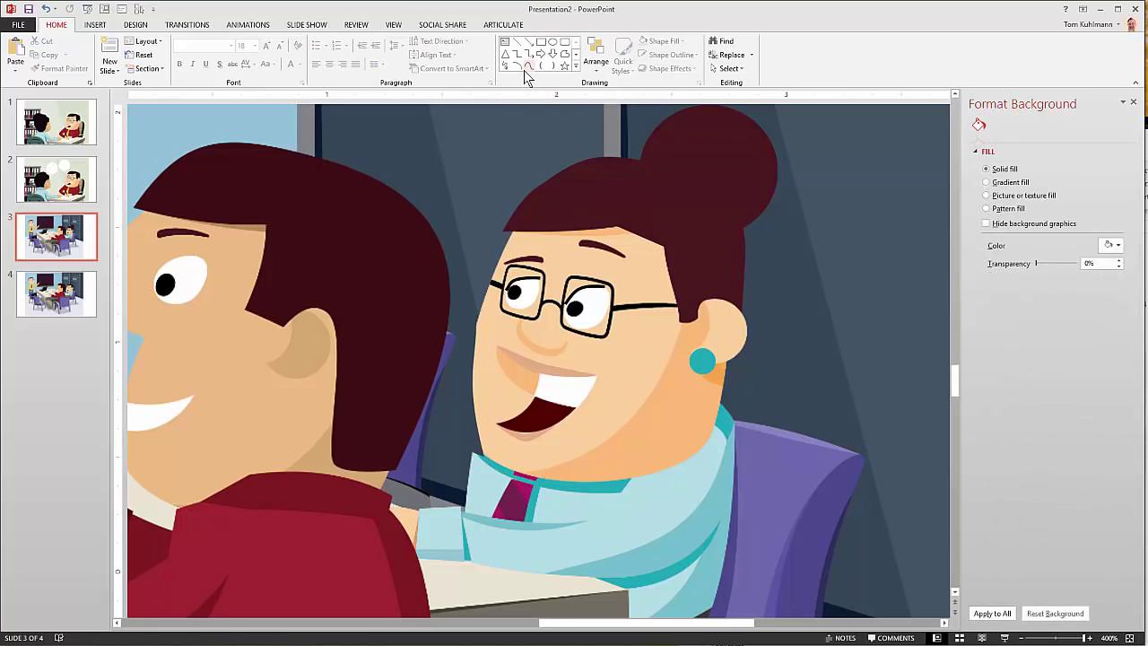
Draw a closed freeform shape below the chin that covers the shirt collar and tie.
{"action": "left_click", "coordinate": [564, 54]}
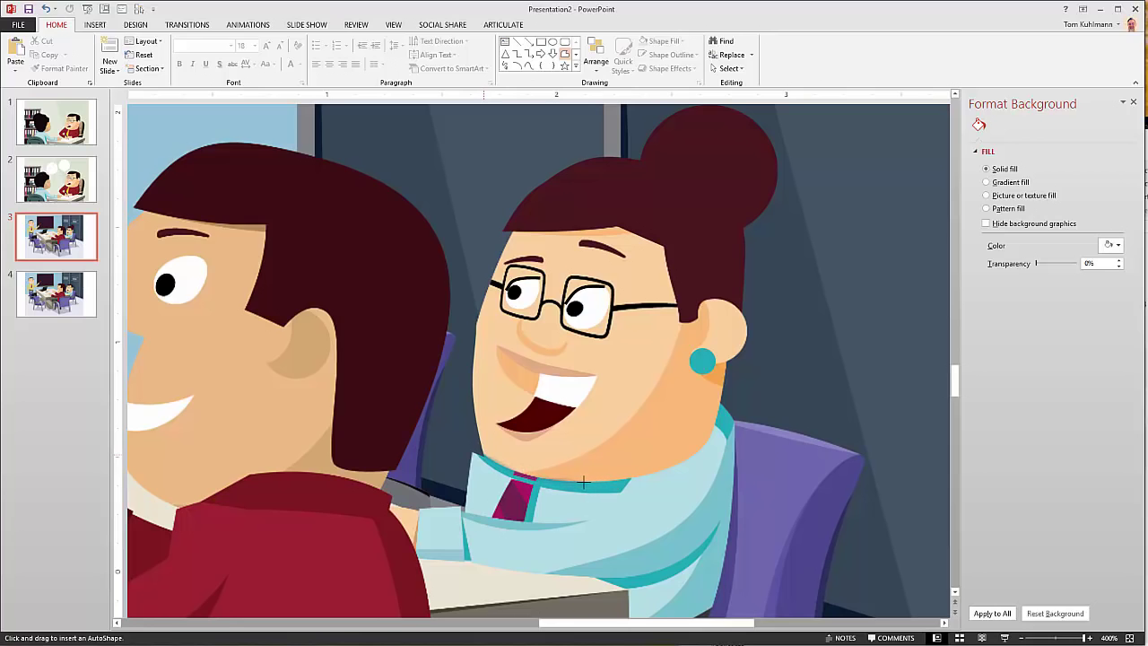
{"action": "left_click", "coordinate": [633, 491]}
{"action": "left_click", "coordinate": [593, 512]}
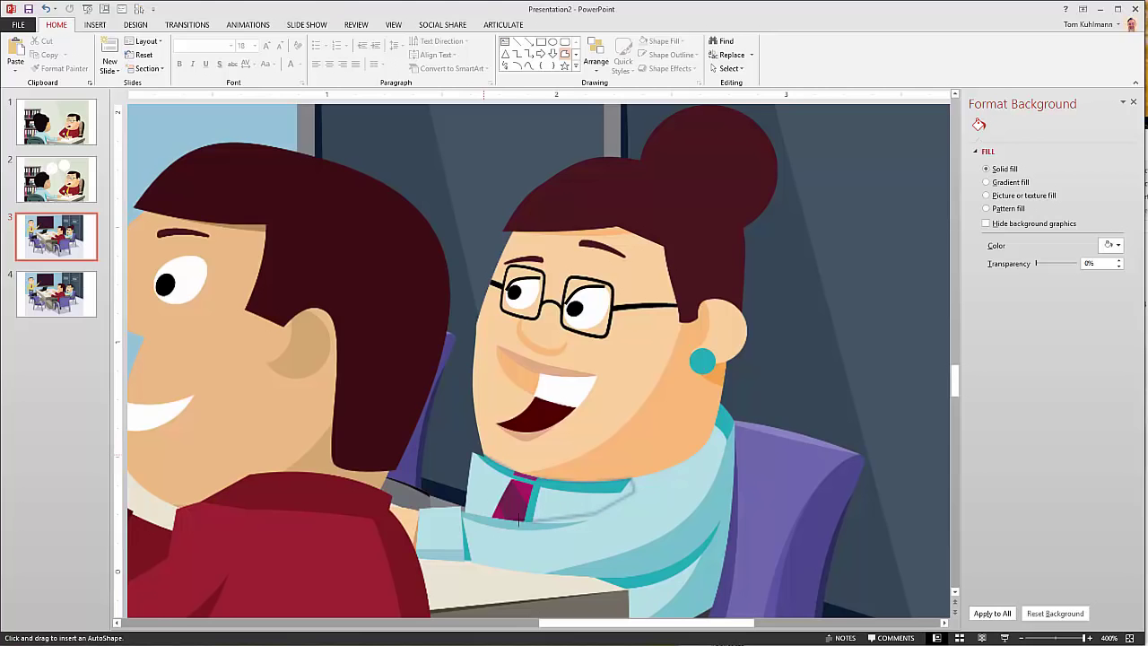
{"action": "left_click", "coordinate": [480, 513]}
{"action": "left_click", "coordinate": [478, 462]}
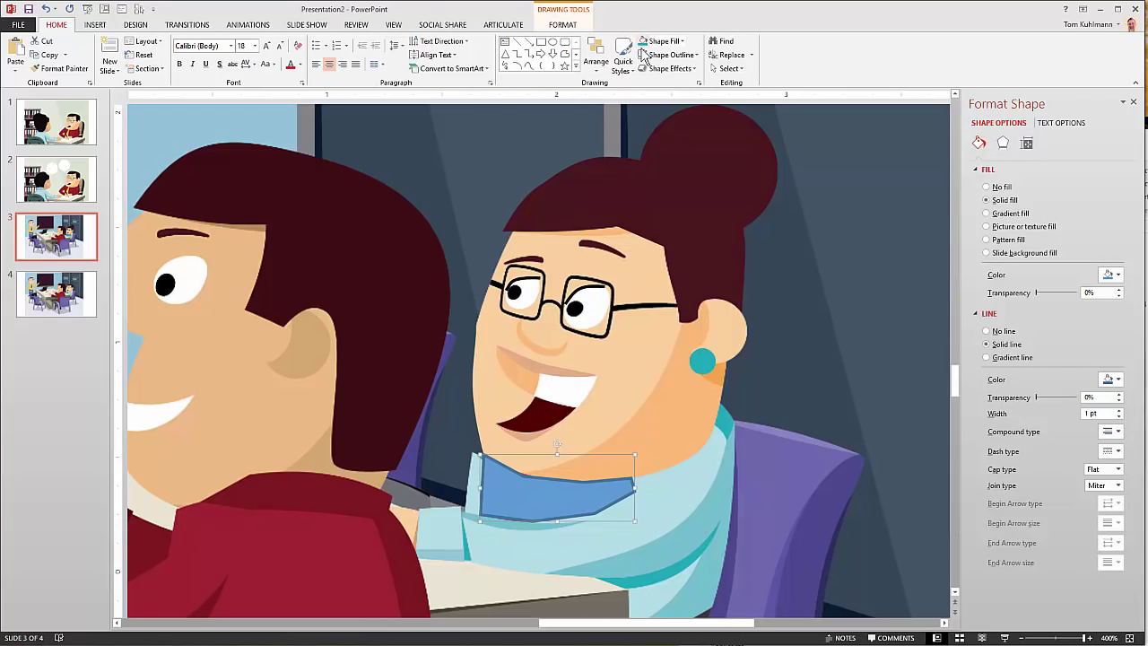
Remove the collar shape's outline and fill it with the light blue sampled from the shirt.
{"action": "left_click", "coordinate": [642, 55]}
{"action": "left_click", "coordinate": [682, 41]}
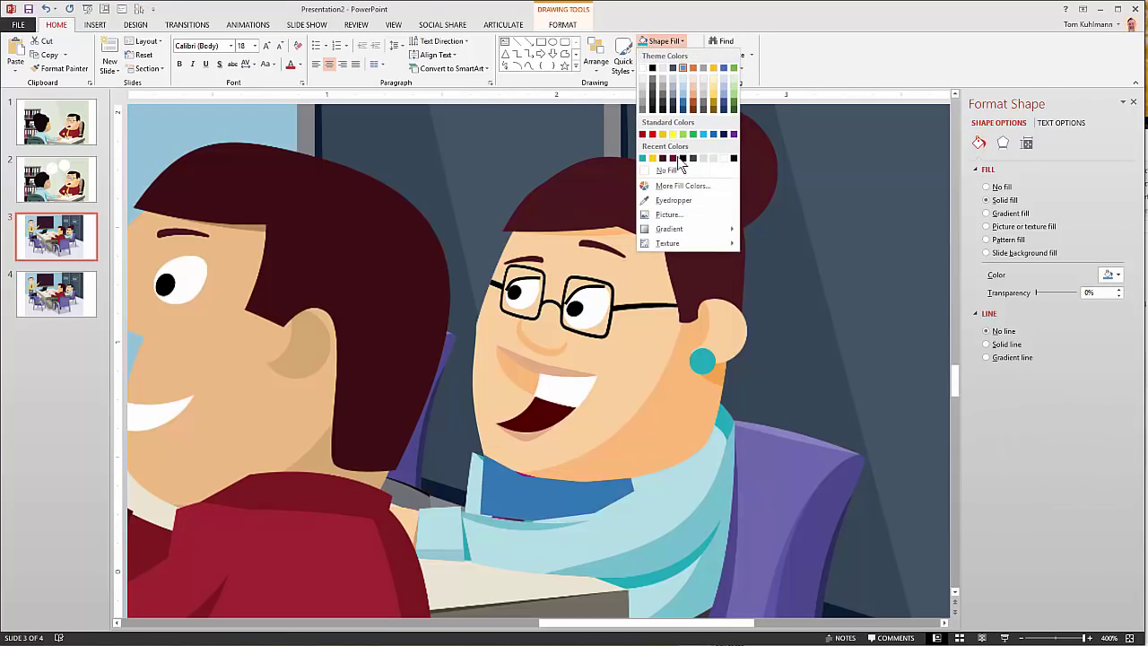
{"action": "left_click", "coordinate": [674, 200]}
{"action": "left_click", "coordinate": [695, 482]}
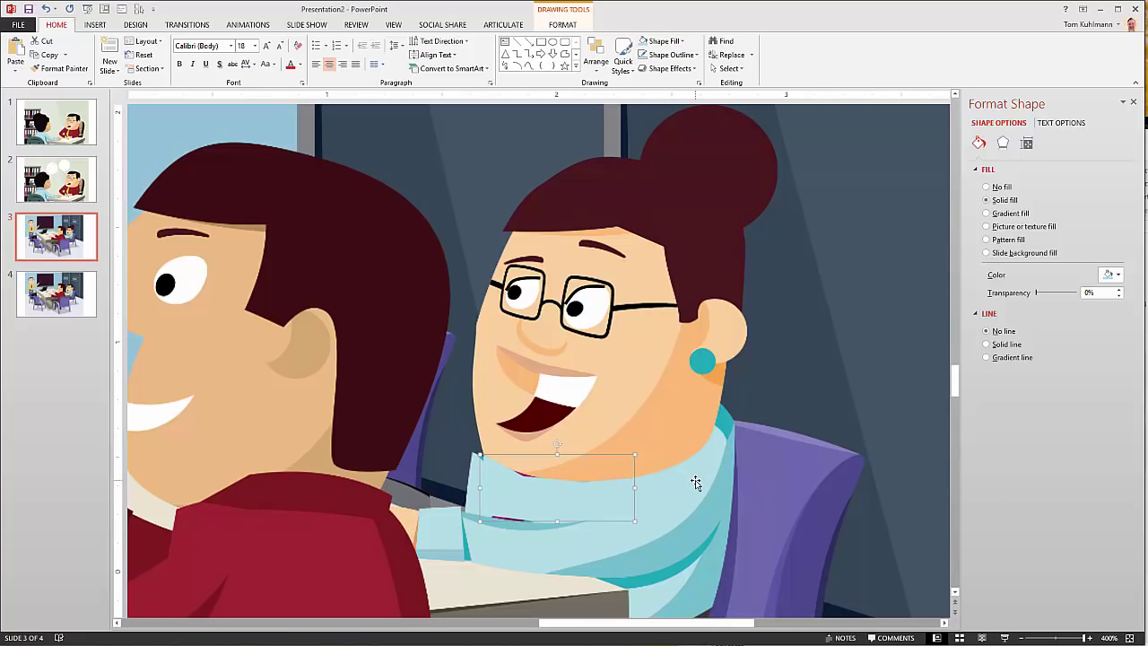
Edit the collar shape's points, adjusting its lower edge over the tie and its upper edge along the chin.
{"action": "right_click", "coordinate": [544, 501]}
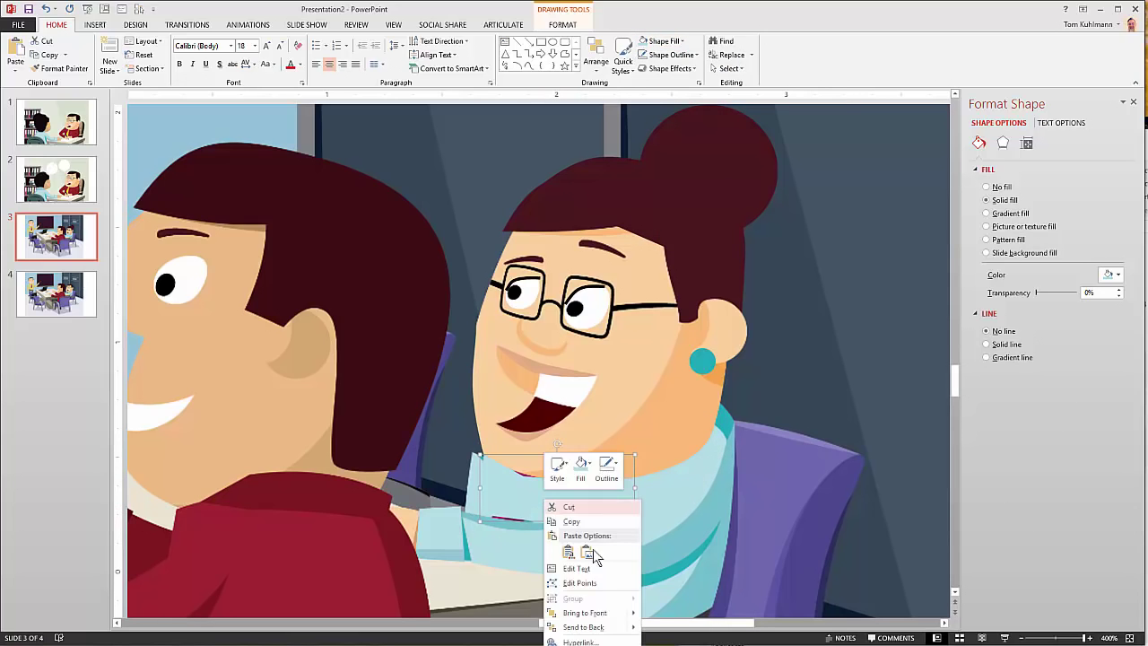
{"action": "left_click", "coordinate": [589, 583]}
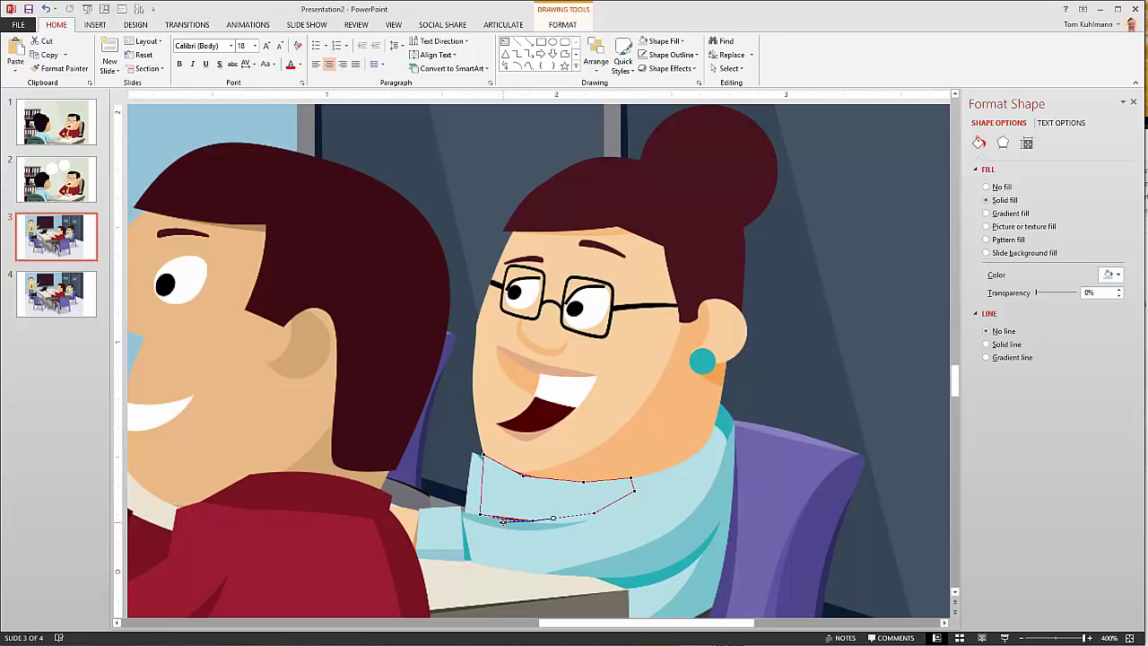
{"action": "left_click", "coordinate": [503, 522]}
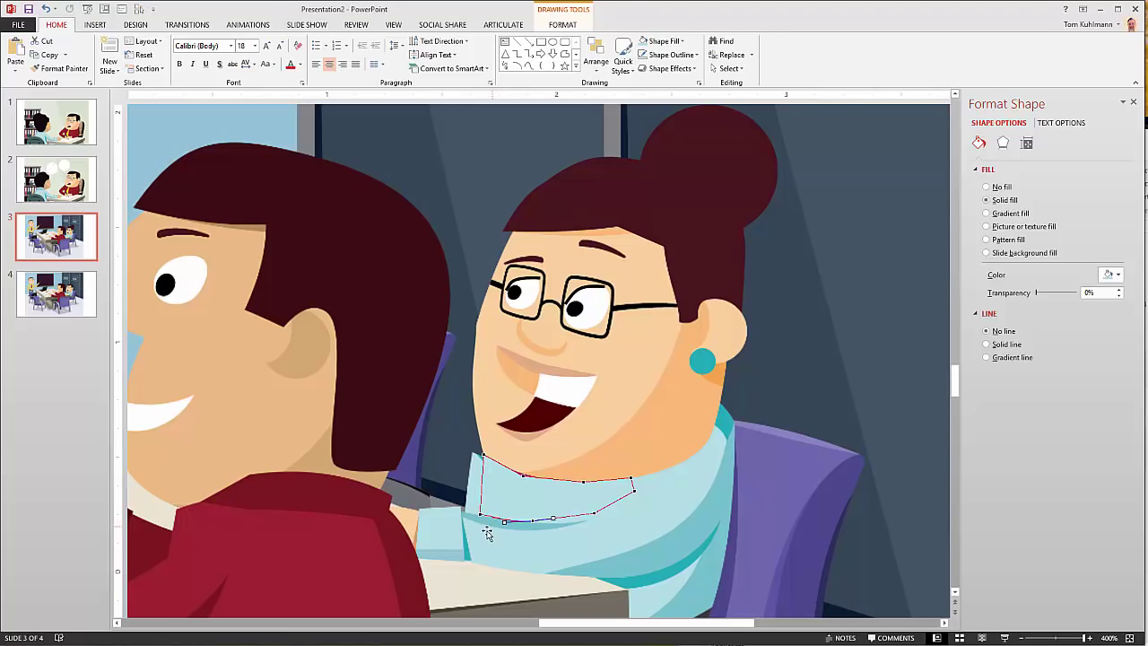
{"action": "left_click", "coordinate": [521, 473]}
{"action": "left_click_drag", "start_coordinate": [543, 476], "coordinate": [545, 479]}
{"action": "left_click", "coordinate": [891, 410]}
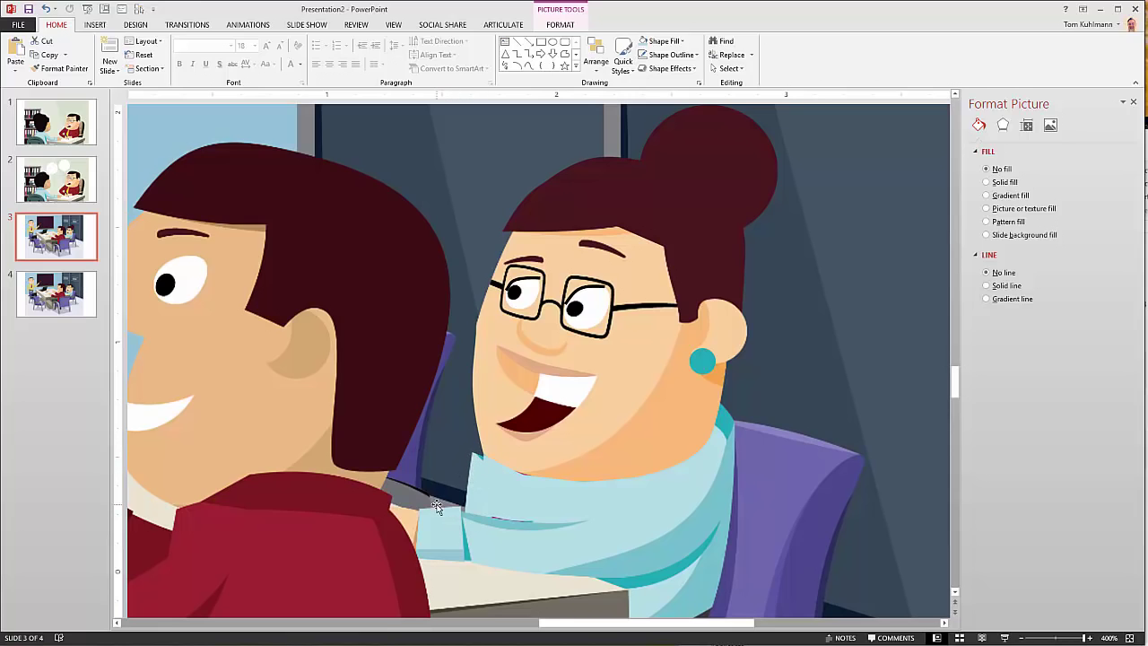
Draw a curve bulging out in front of the collar, from below the chin down to the sleeve.
{"action": "left_click", "coordinate": [528, 66]}
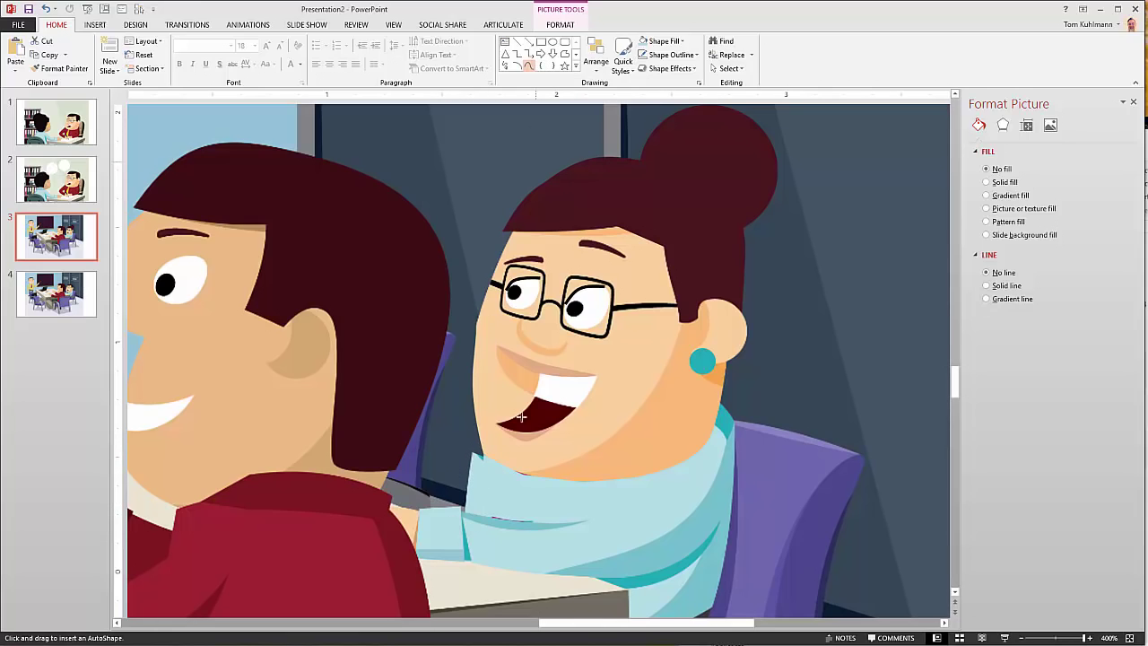
{"action": "left_click", "coordinate": [481, 457]}
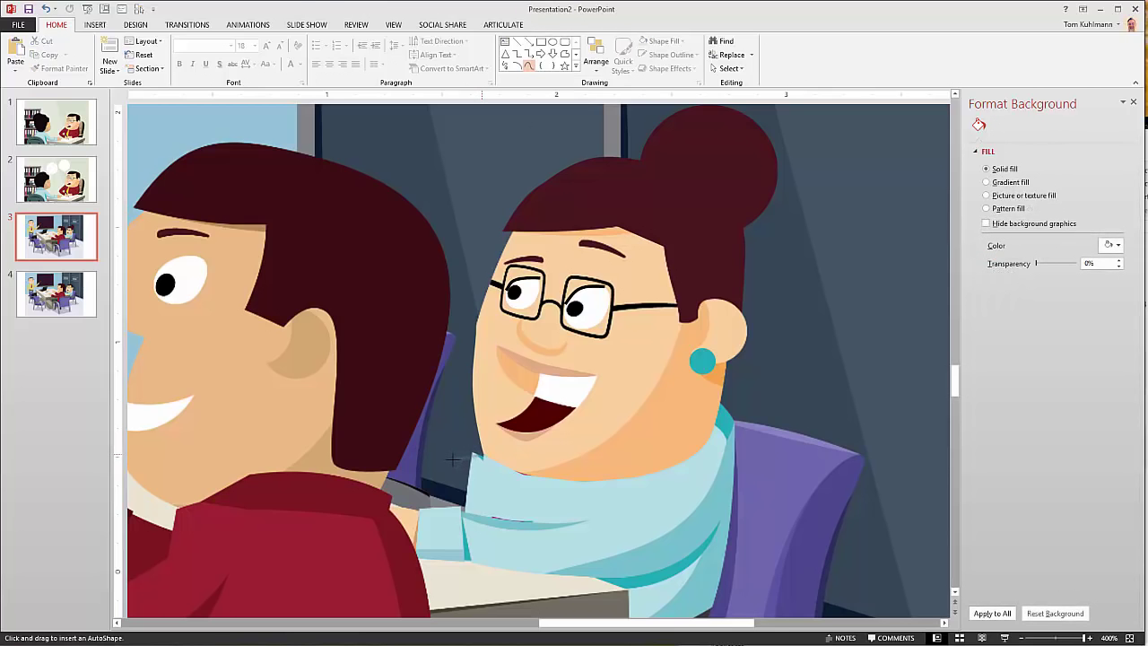
{"action": "double_click", "coordinate": [470, 509]}
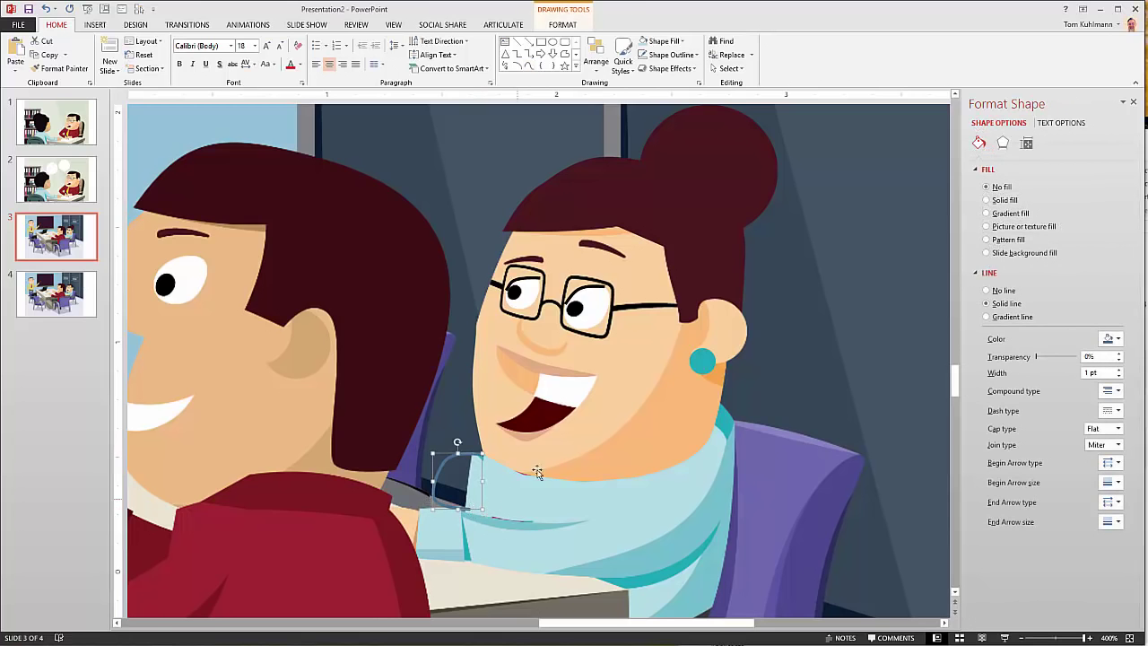
Fill the front curve with the shirt's light blue, remove its outline, and enlarge it slightly to meet the collar shape.
{"action": "left_click", "coordinate": [645, 42]}
{"action": "left_click", "coordinate": [643, 55]}
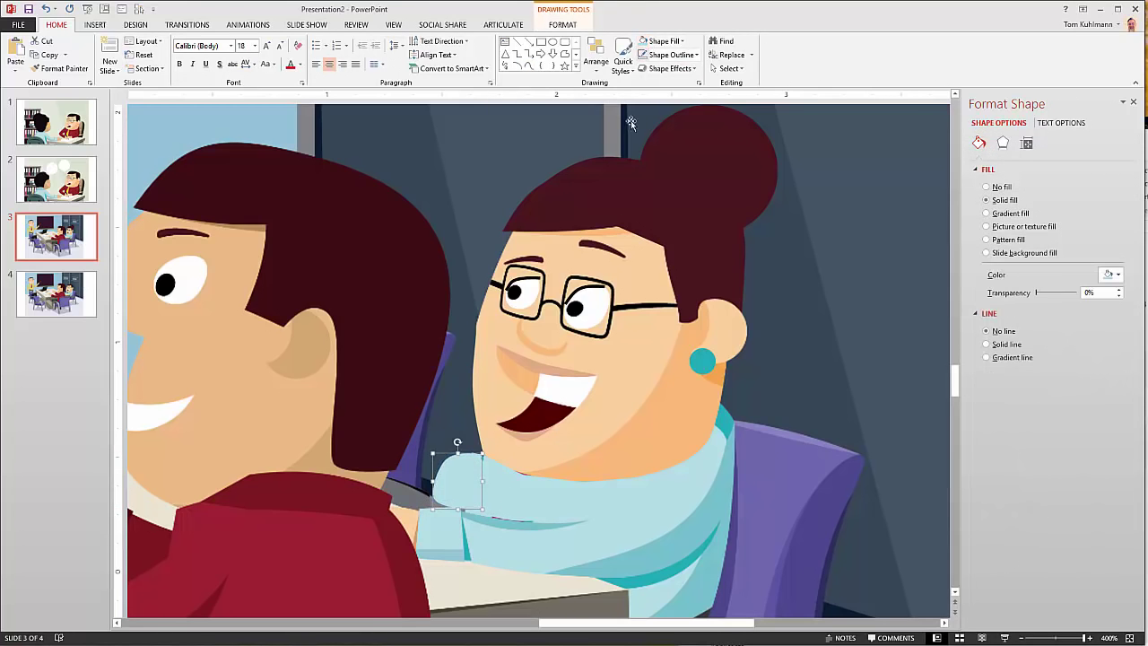
{"action": "left_click", "coordinate": [457, 510]}
{"action": "left_click_drag", "start_coordinate": [462, 509], "coordinate": [486, 482]}
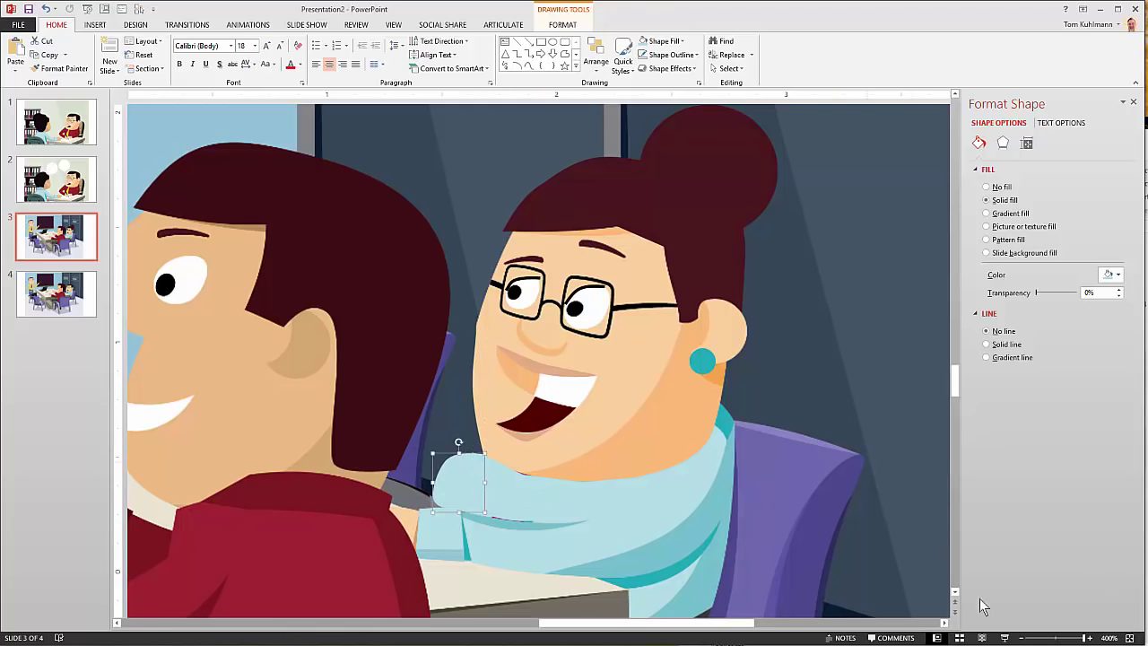
Fit the whole slide in view and compare the edited character on slide 3 with the original on slide 4.
{"action": "left_click", "coordinate": [1129, 637]}
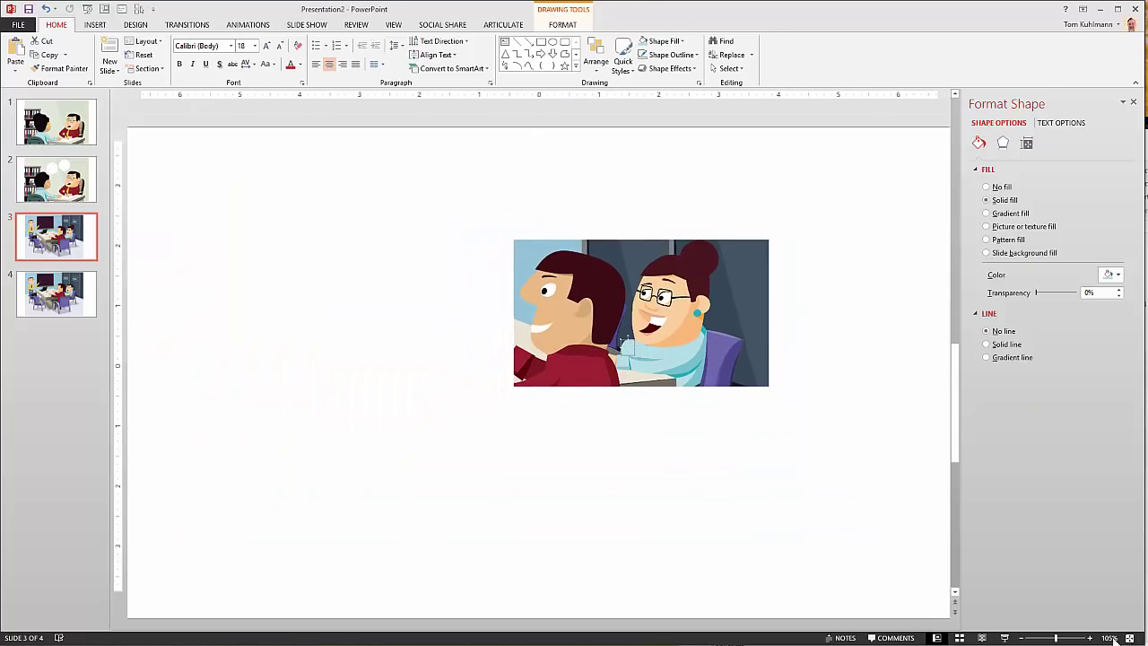
{"action": "left_click", "coordinate": [864, 464]}
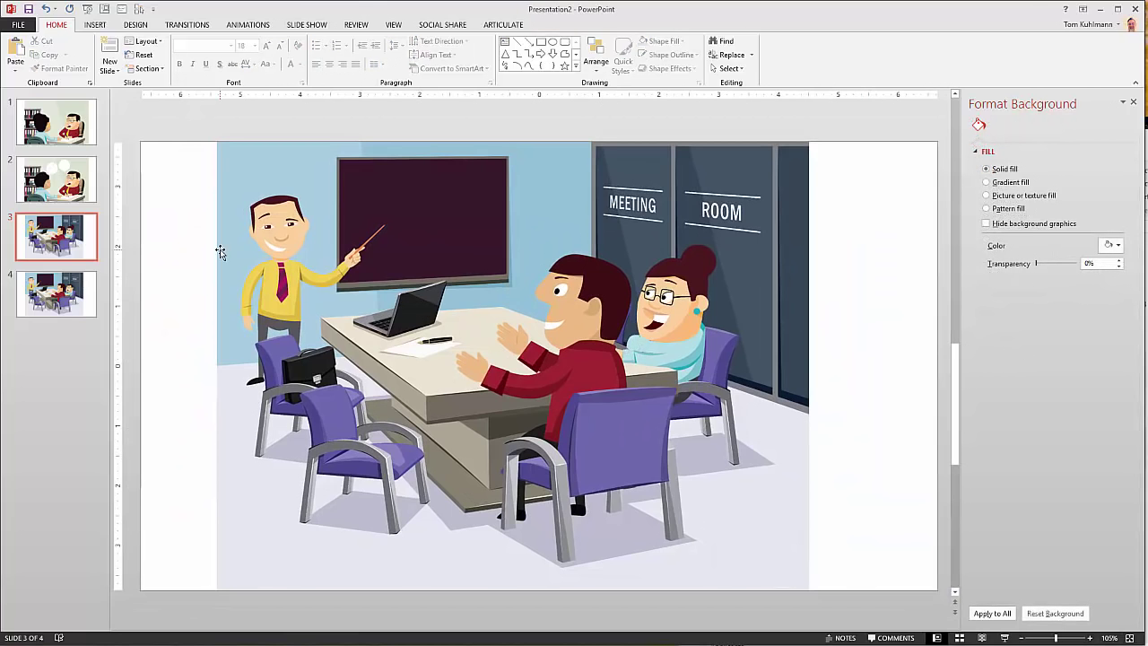
{"action": "left_click", "coordinate": [70, 310]}
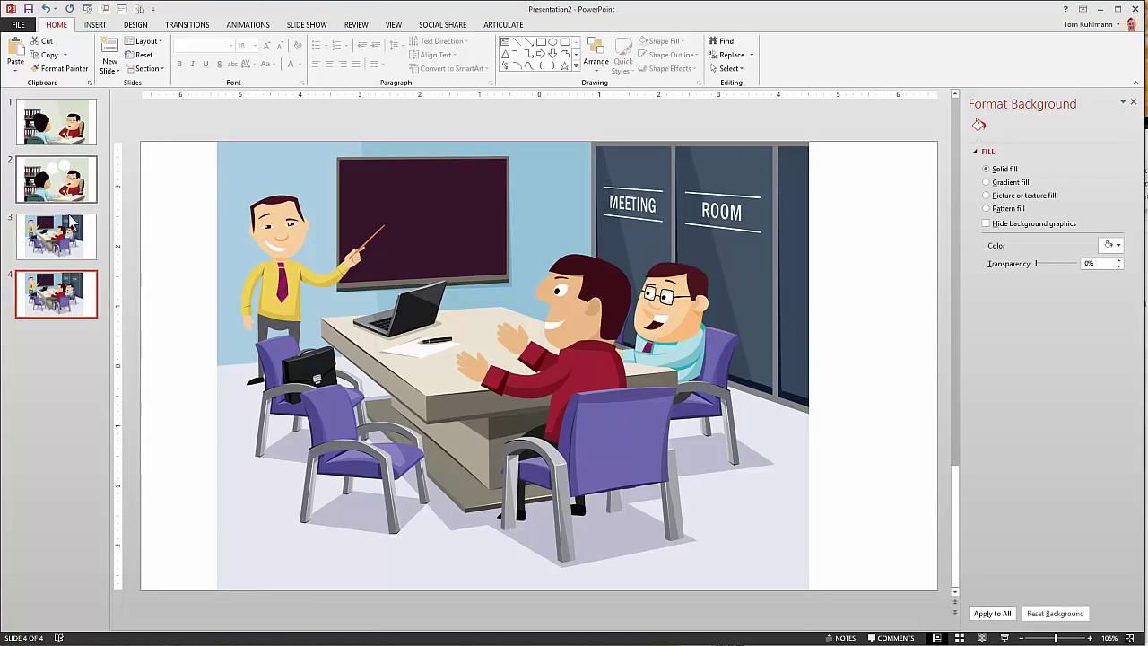
{"action": "left_click", "coordinate": [73, 242]}
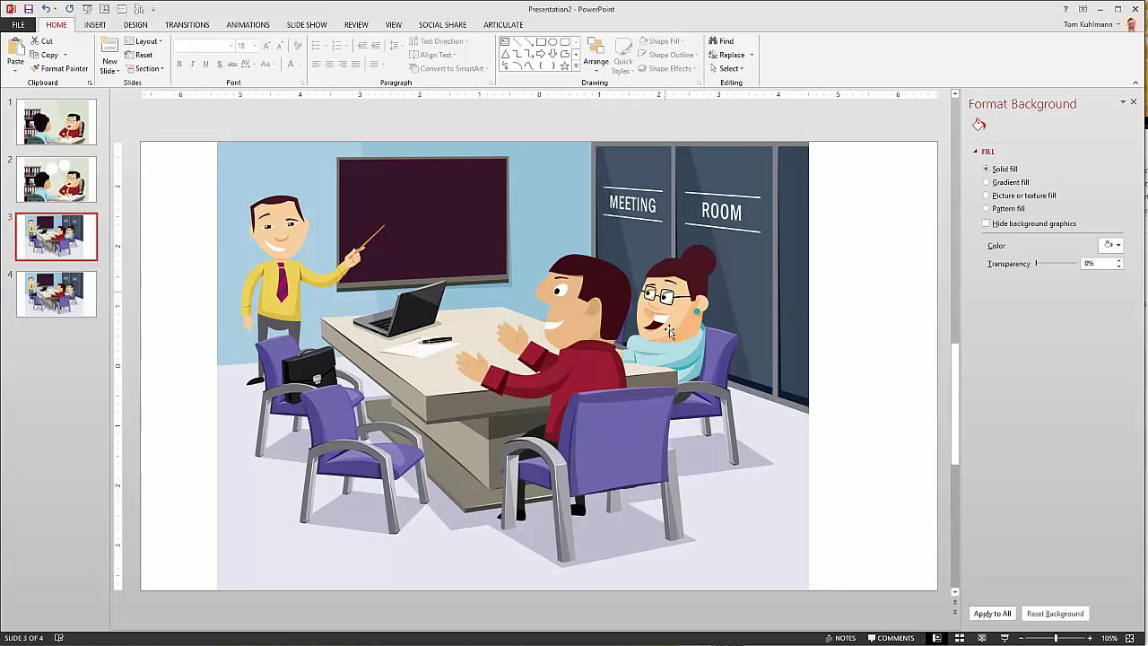